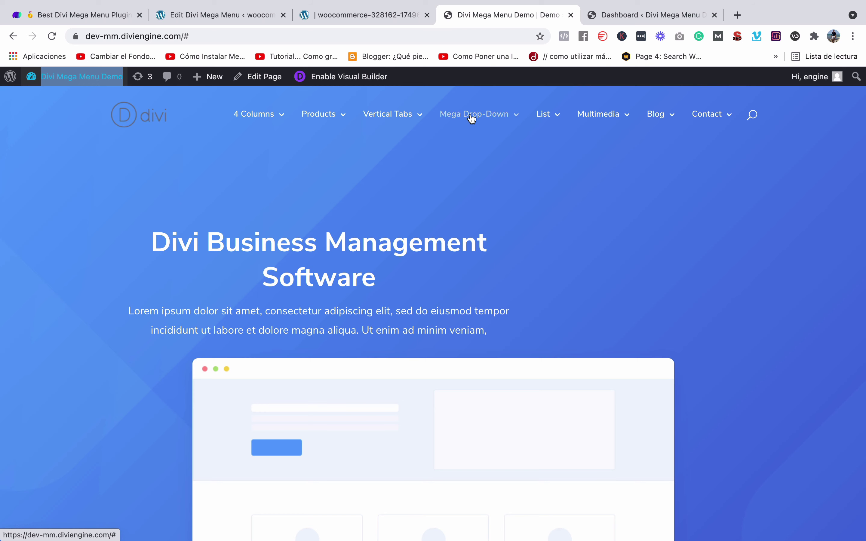
Step: Examine the Mega Drop-Down menu in the demo site's header, including its nested submenu items
click(506, 117)
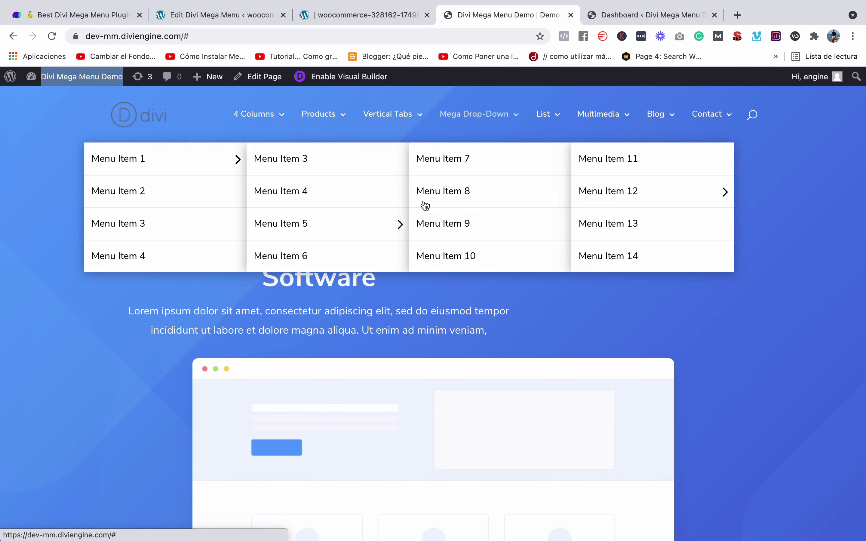
mouse_move(390, 238)
mouse_move(471, 220)
mouse_move(694, 216)
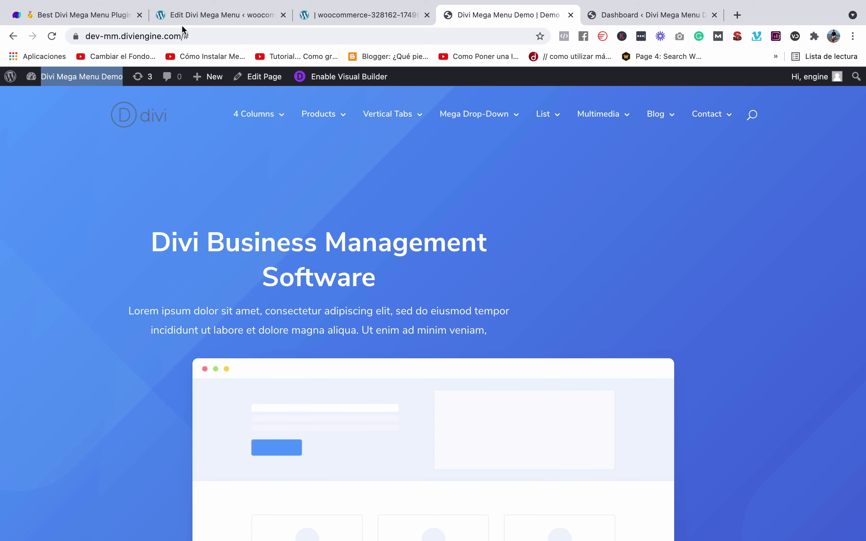
Step: View the Divi Mega Menu product page on diviengine.com and return to the demo site
click(82, 15)
click(165, 41)
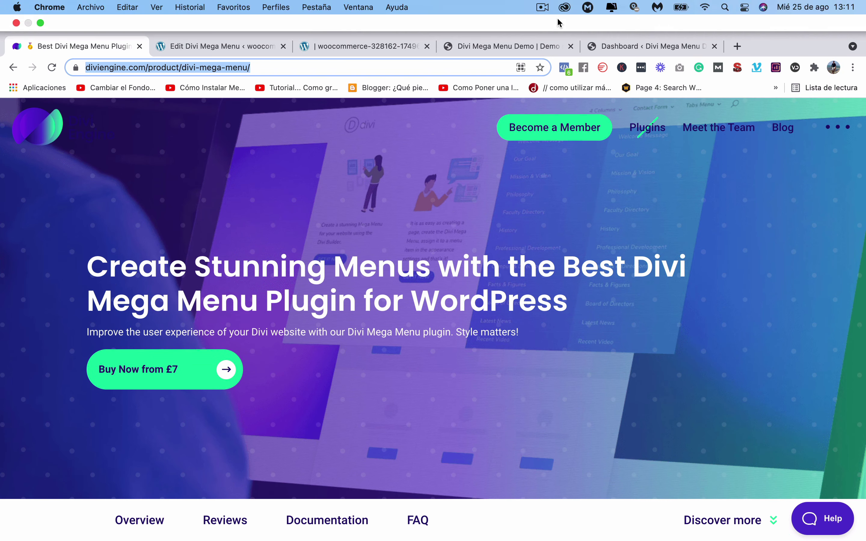
click(508, 15)
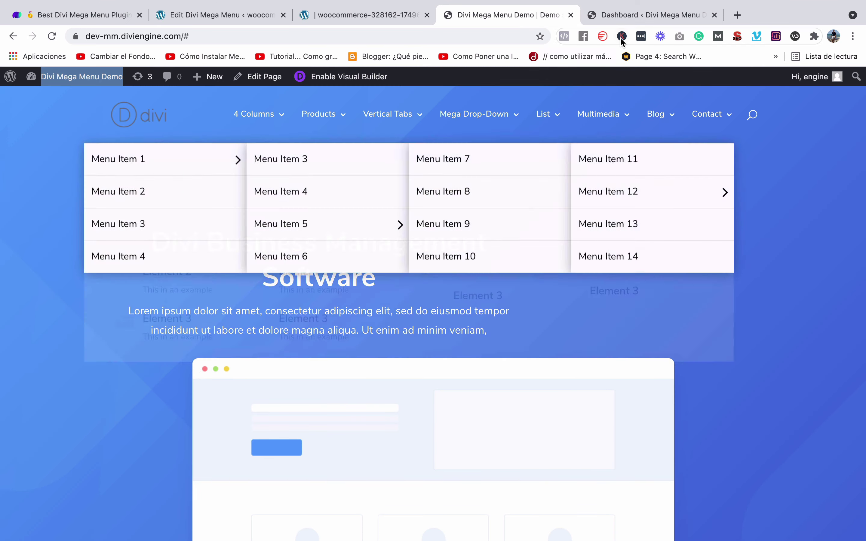
Step: Open the demo site's Divi Mega Menu list in the WordPress dashboard and look through the existing menus
click(652, 15)
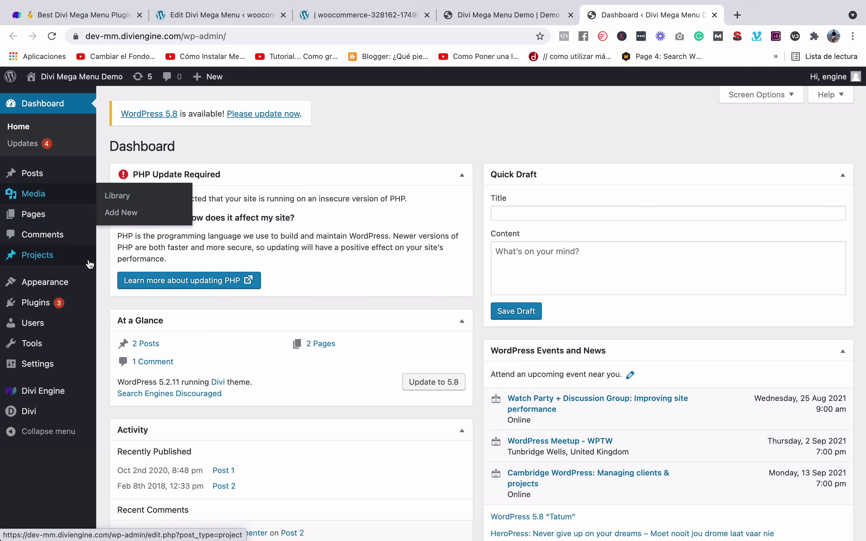
mouse_move(90, 264)
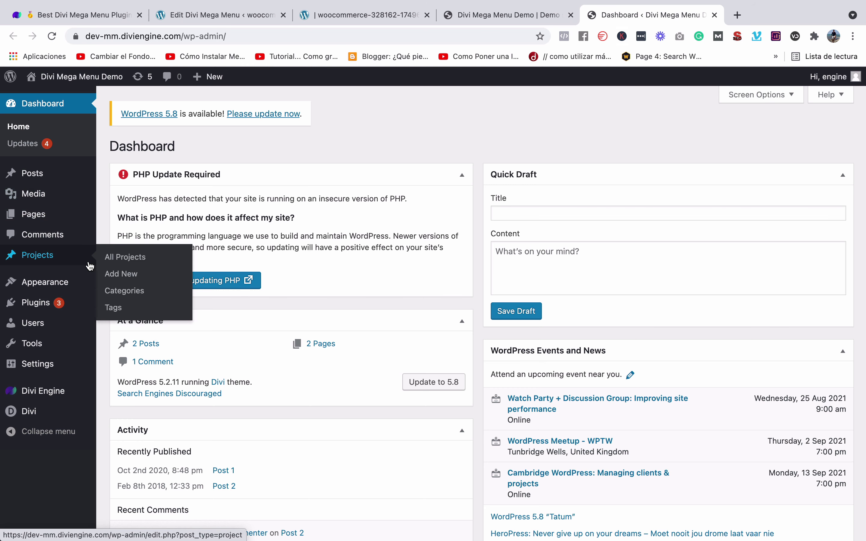
mouse_move(34, 401)
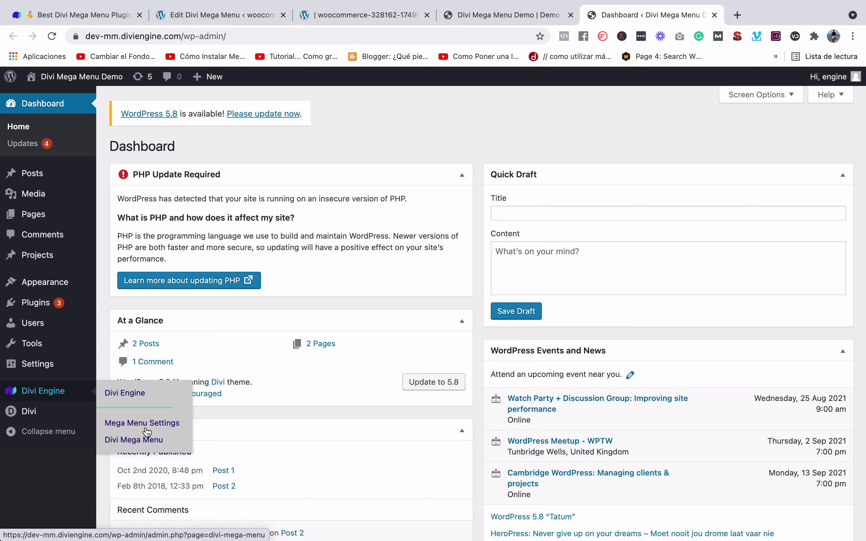
click(144, 440)
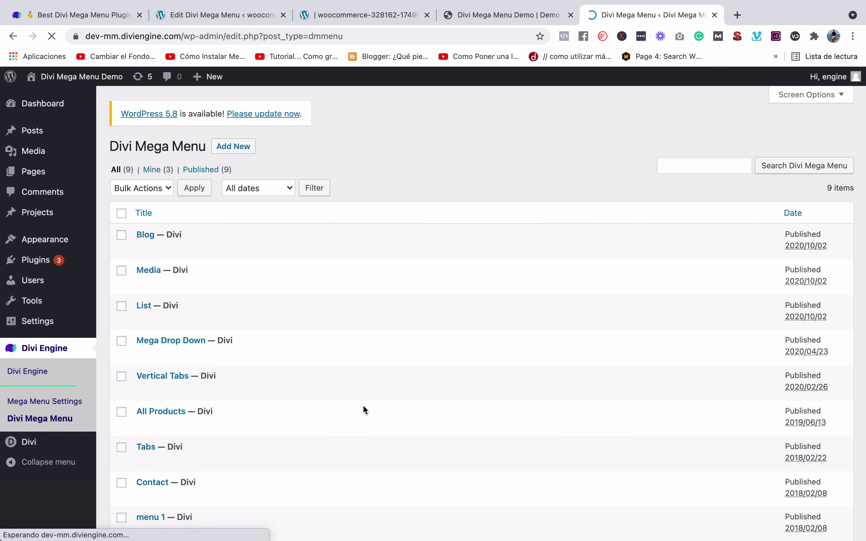
scroll(247, 342, down, 3)
scroll(243, 341, up, 3)
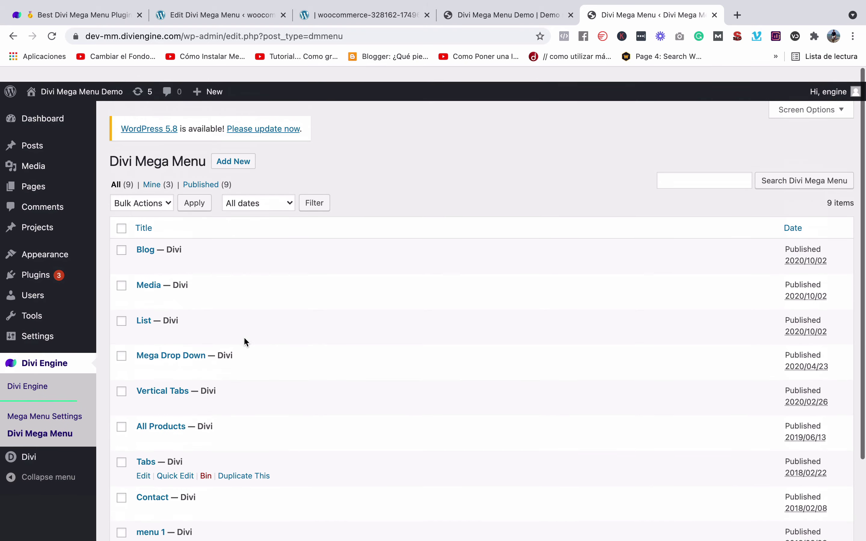
scroll(193, 298, down, 3)
scroll(193, 298, up, 3)
scroll(233, 211, down, 3)
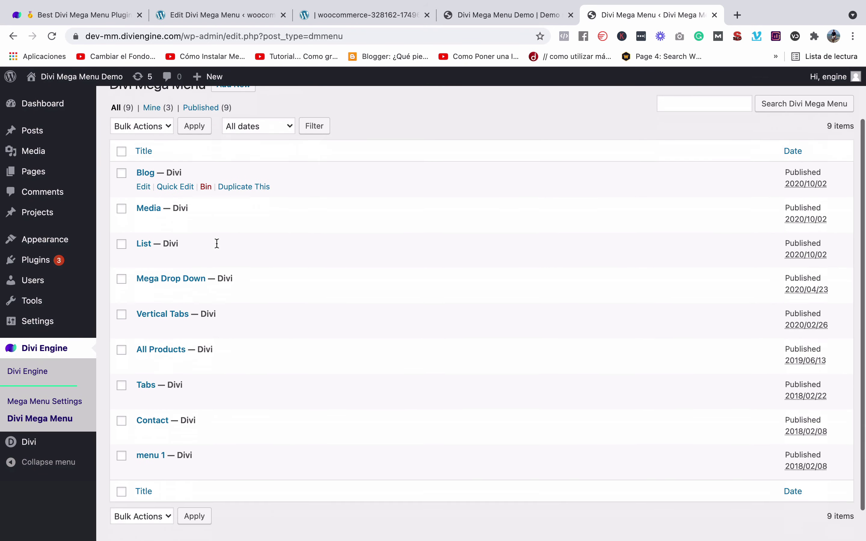
scroll(175, 251, up, 3)
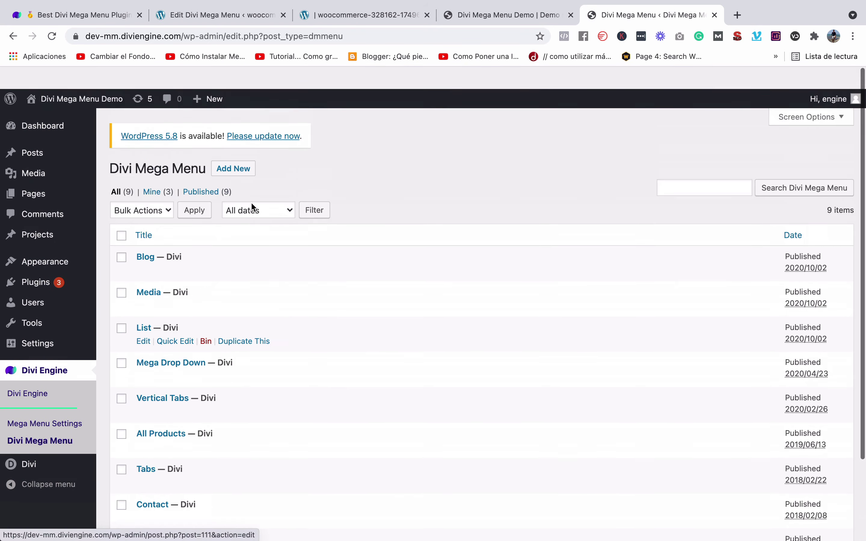
Step: Start a new Divi Mega Menu titled "gasdgas" and look through its editing page
click(250, 153)
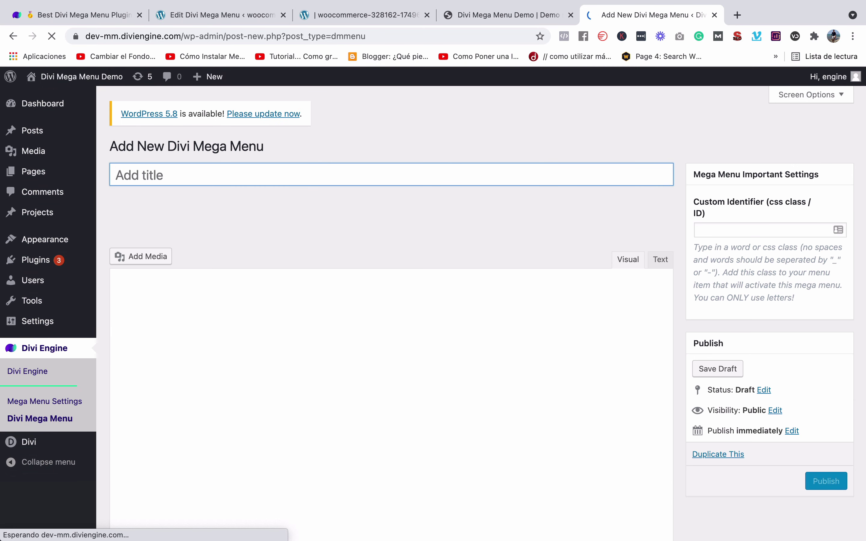
text(asfafds)
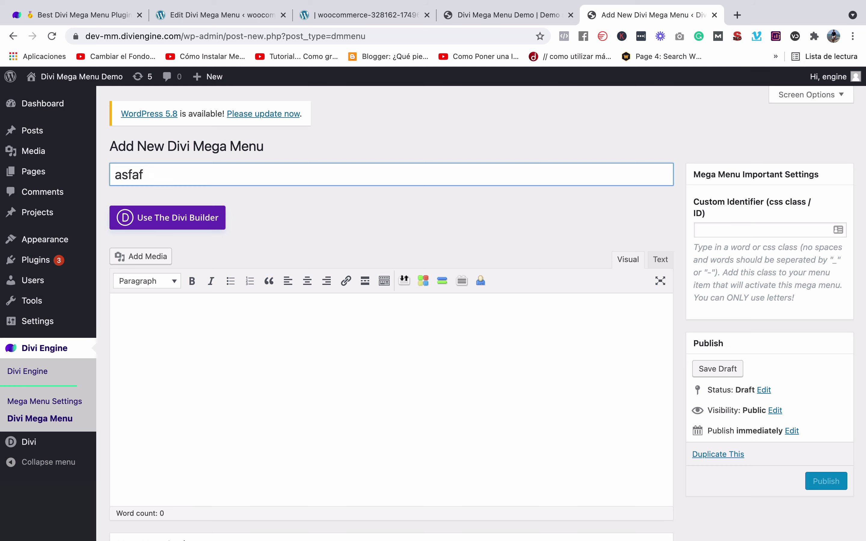
key(ctrl+a)
text(gasdg)
click(437, 321)
scroll(353, 230, down, 1)
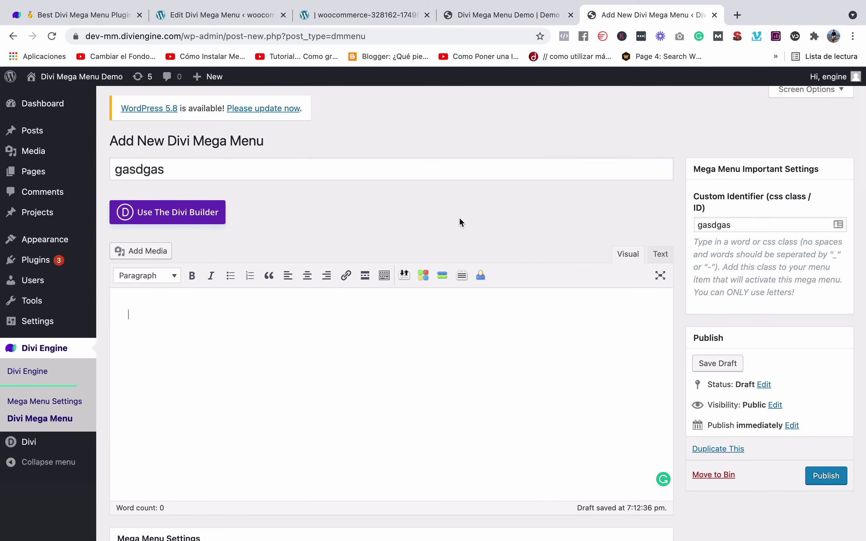
scroll(458, 222, down, 10)
scroll(389, 224, up, 10)
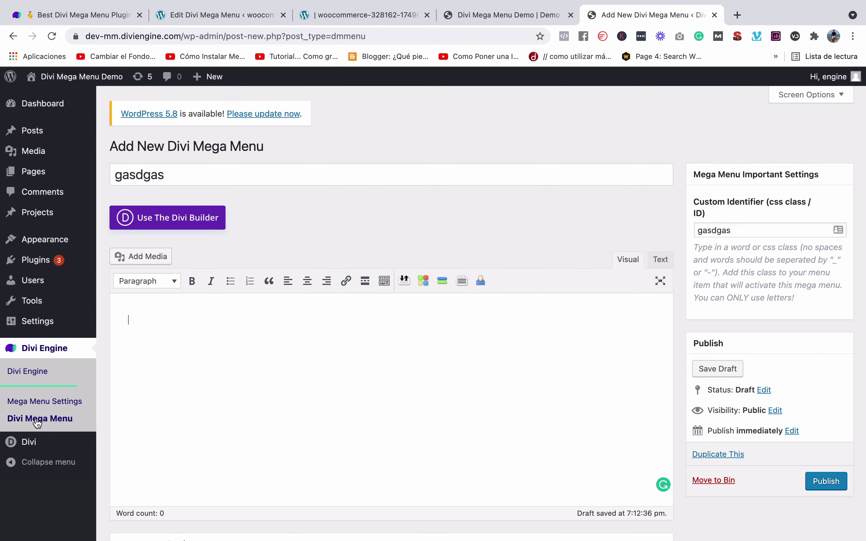
Step: Leave the new menu's page for the Divi Mega Menu list and open the Mega Drop Down menu for editing
click(57, 425)
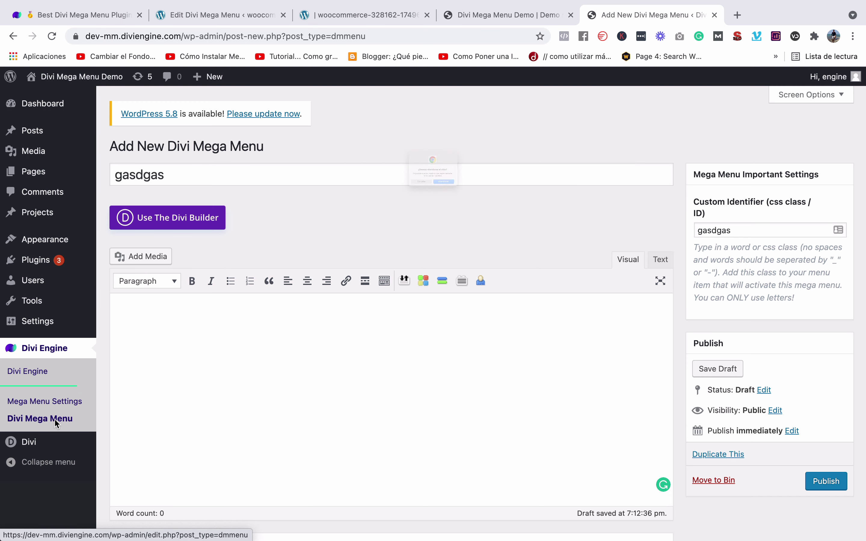
click(476, 217)
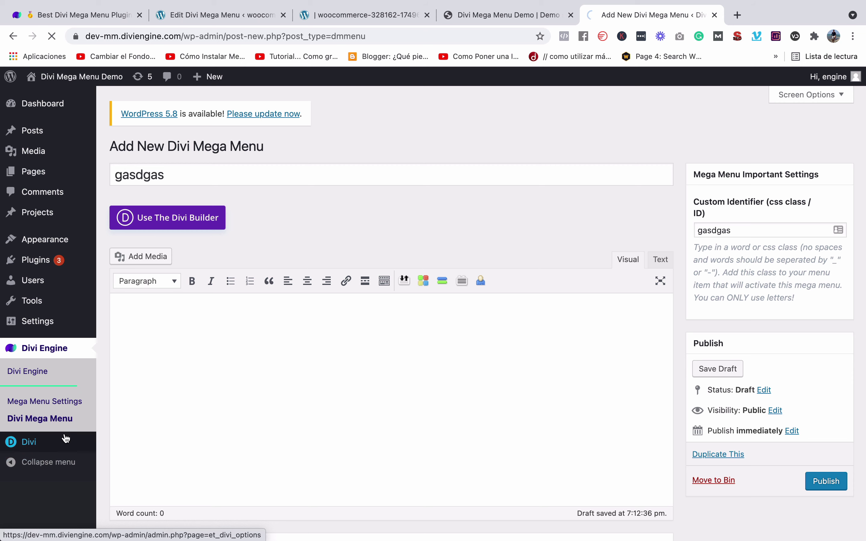
scroll(245, 412, down, 2)
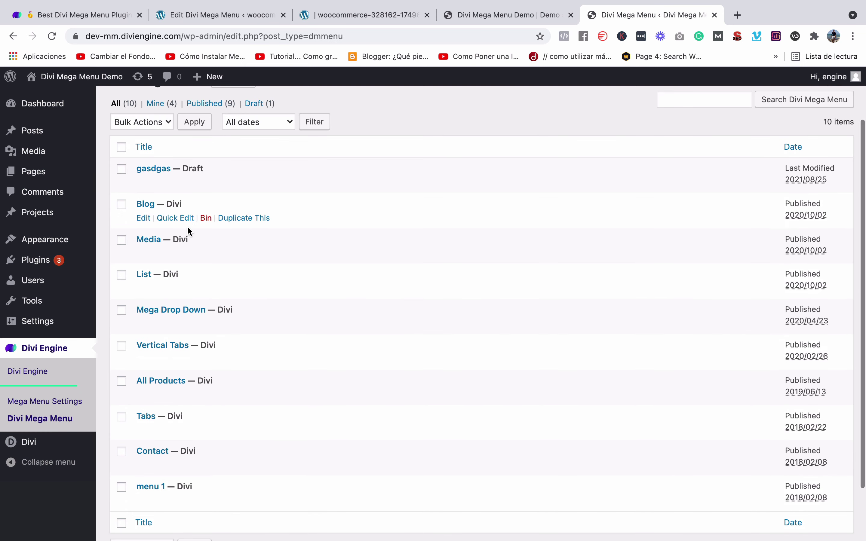
scroll(161, 319, up, 1)
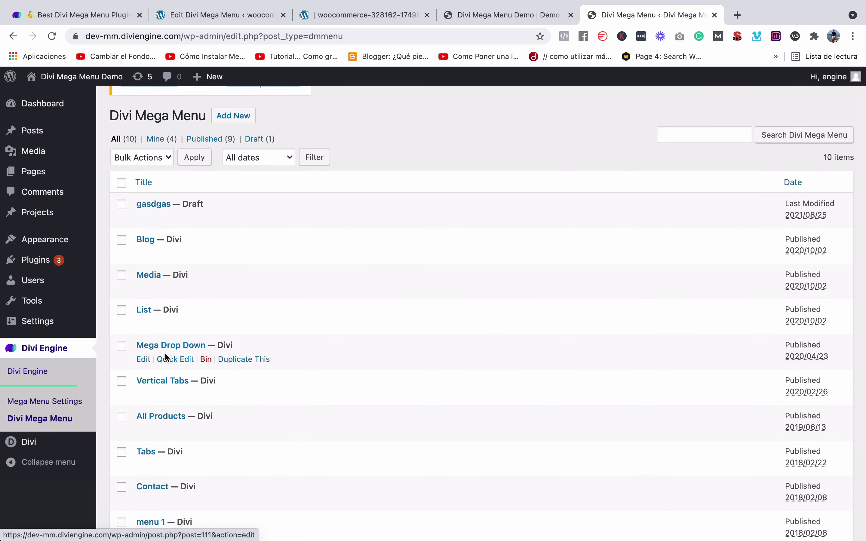
click(148, 364)
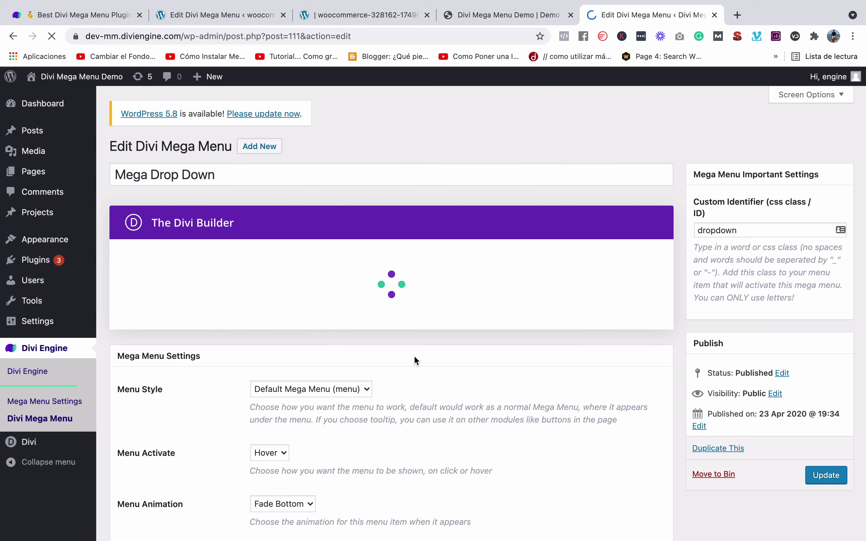
scroll(464, 333, down, 2)
scroll(465, 334, up, 1)
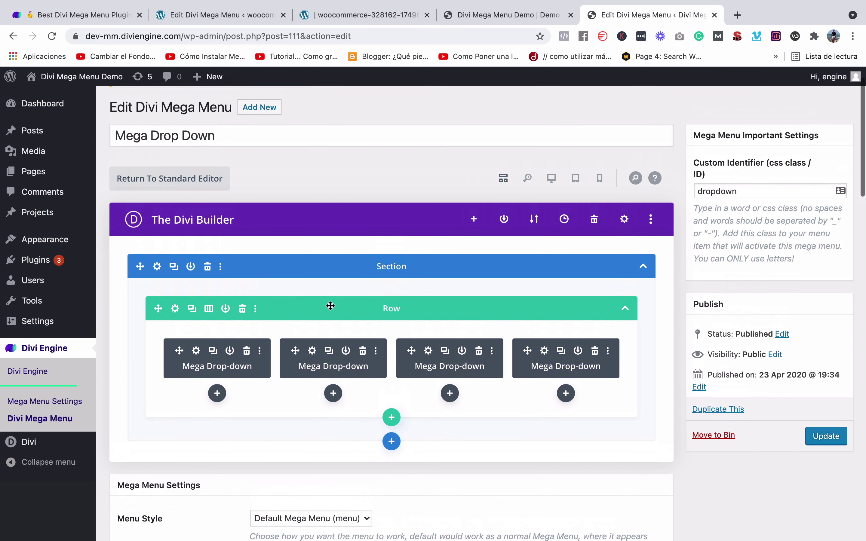
Step: Examine the section types available in the Divi Builder and the Mega Menu Settings of this menu
click(390, 442)
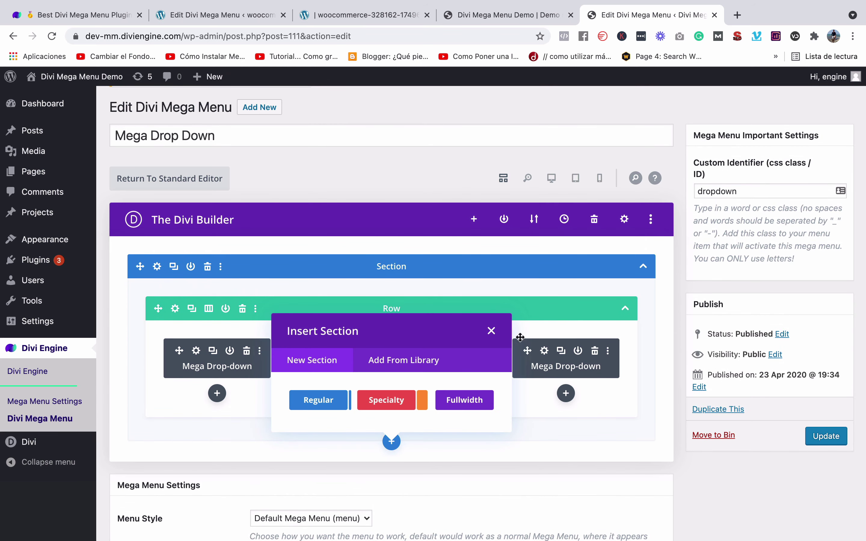
click(490, 332)
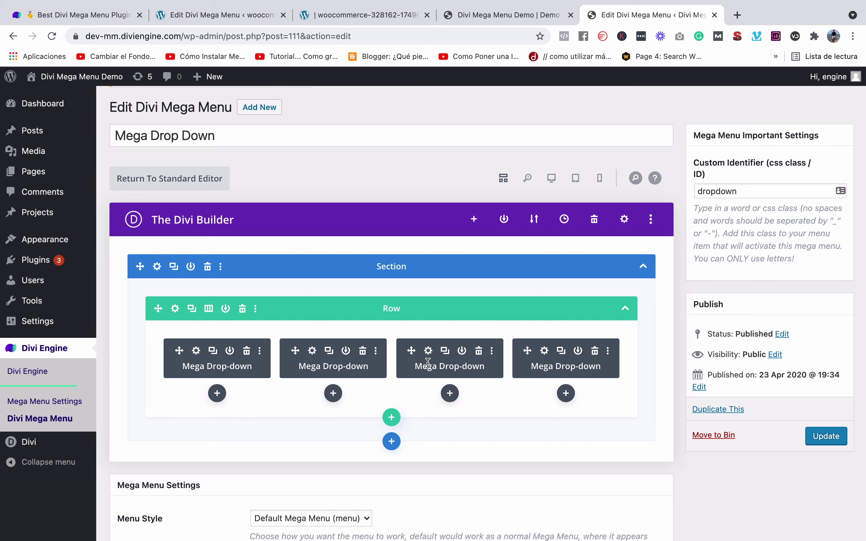
scroll(447, 393, down, 6)
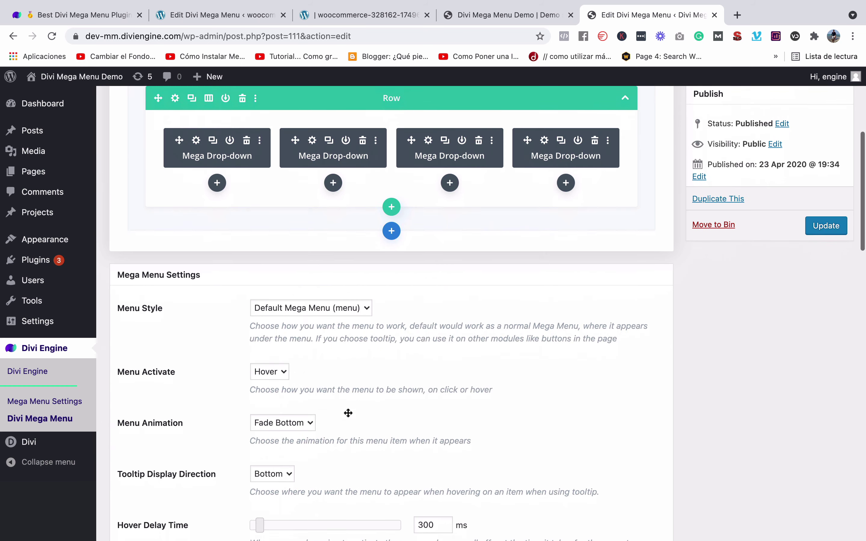
scroll(348, 412, up, 5)
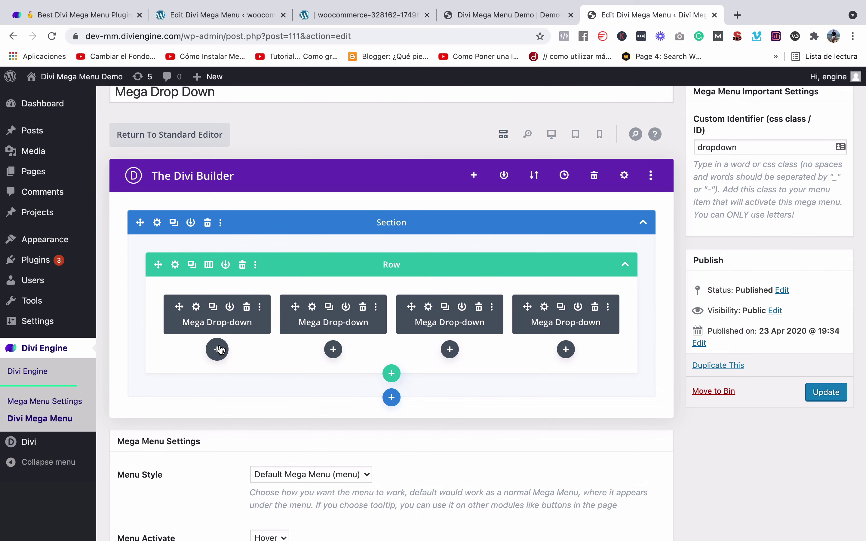
Step: Try adding a second Mega Drop-down module with default settings to the row's first column, and delete it again
click(217, 350)
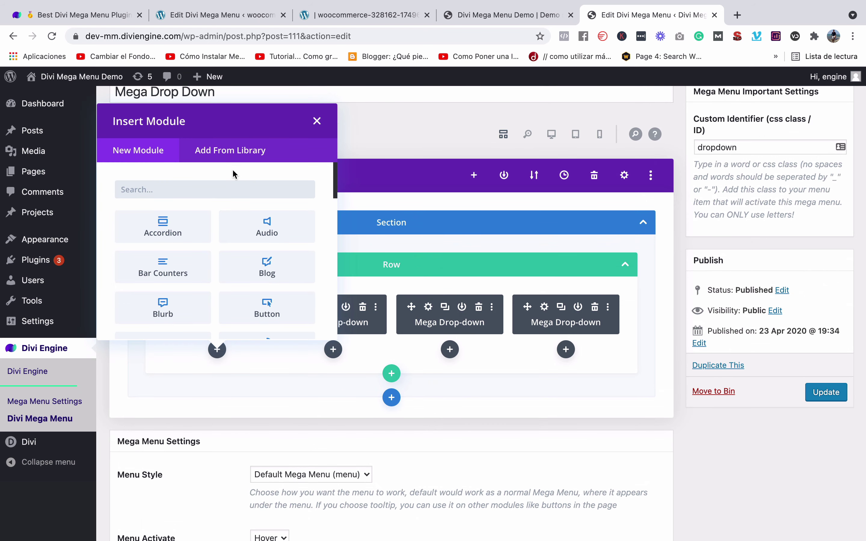
text(mega)
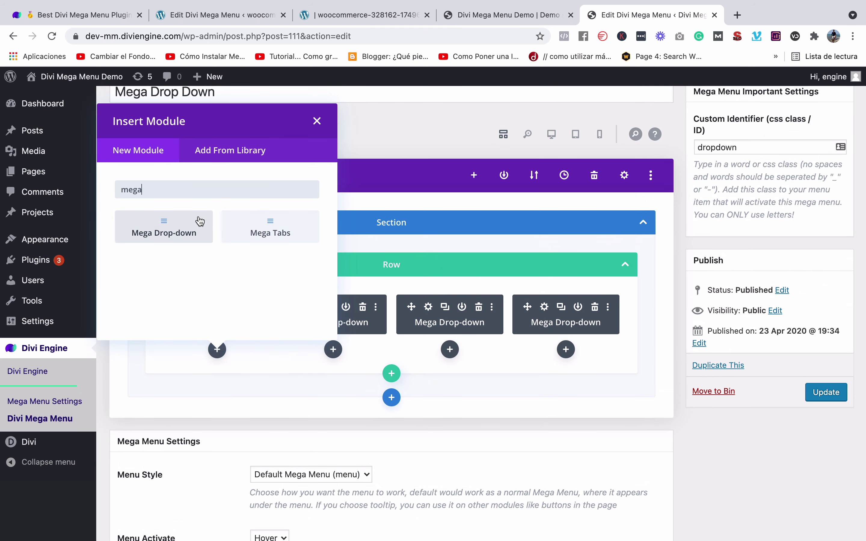
click(200, 221)
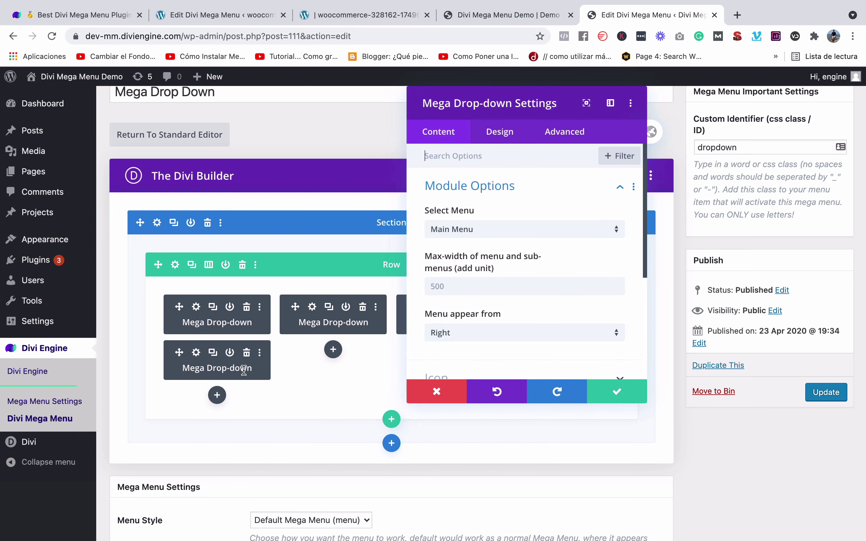
scroll(243, 371, down, 3)
click(615, 392)
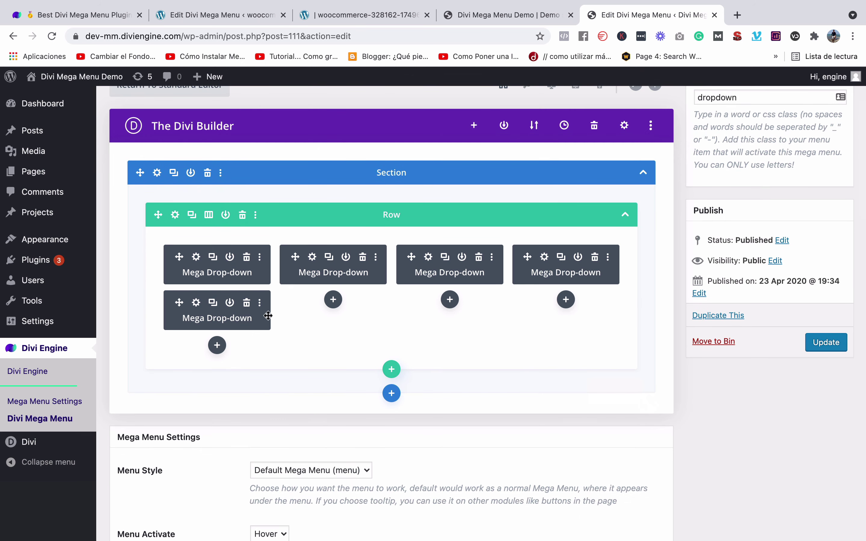
click(246, 302)
scroll(292, 290, up, 2)
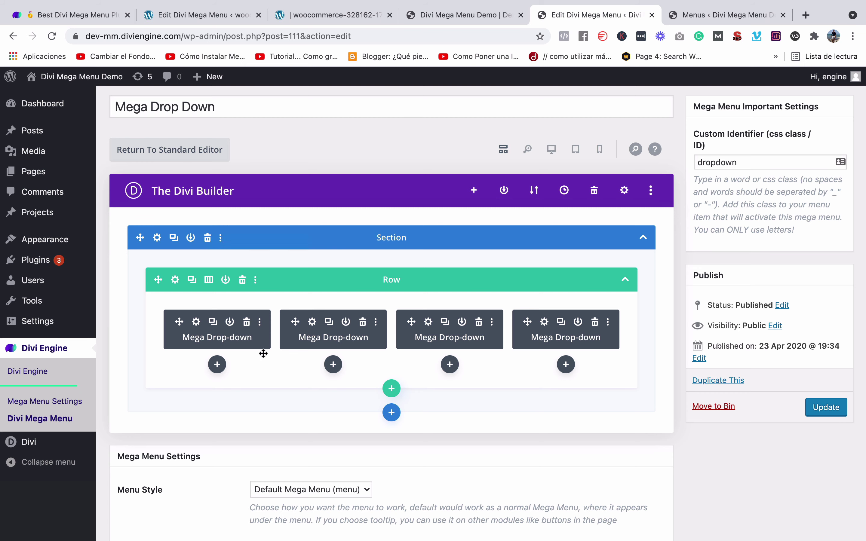
Step: Open the settings of the first column's Mega Drop-down module and examine its Module Options and the menus available under Select Menu
click(195, 321)
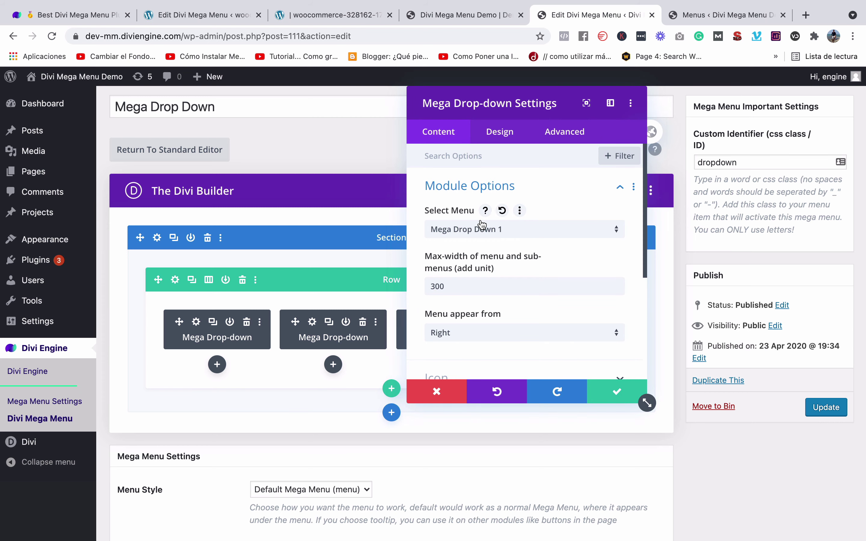
click(487, 233)
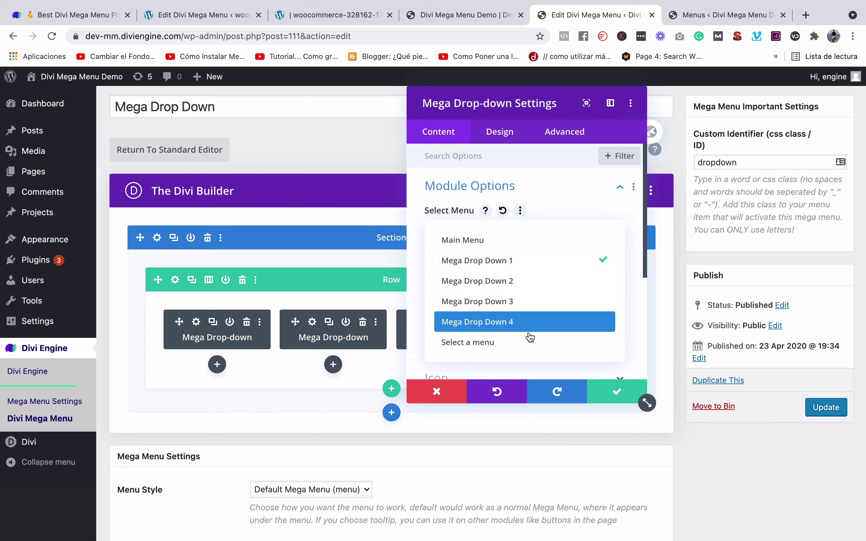
click(554, 202)
scroll(539, 286, down, 4)
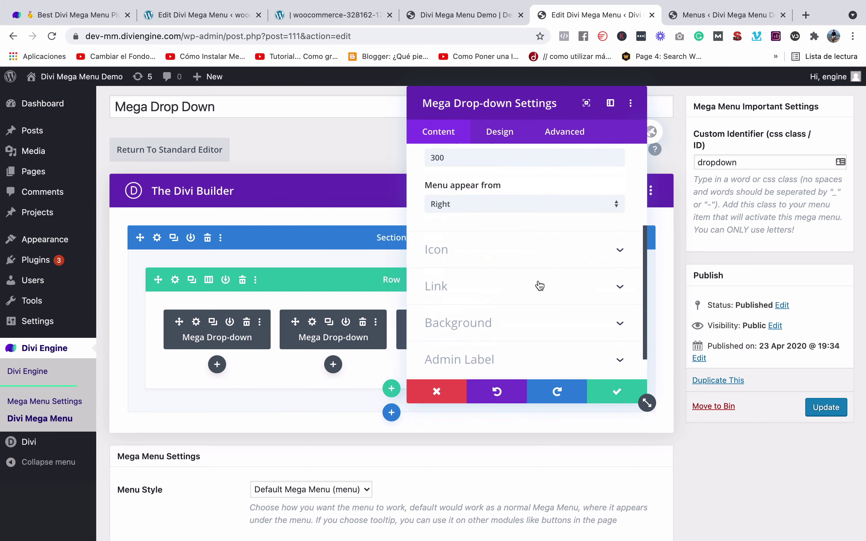
scroll(539, 286, up, 4)
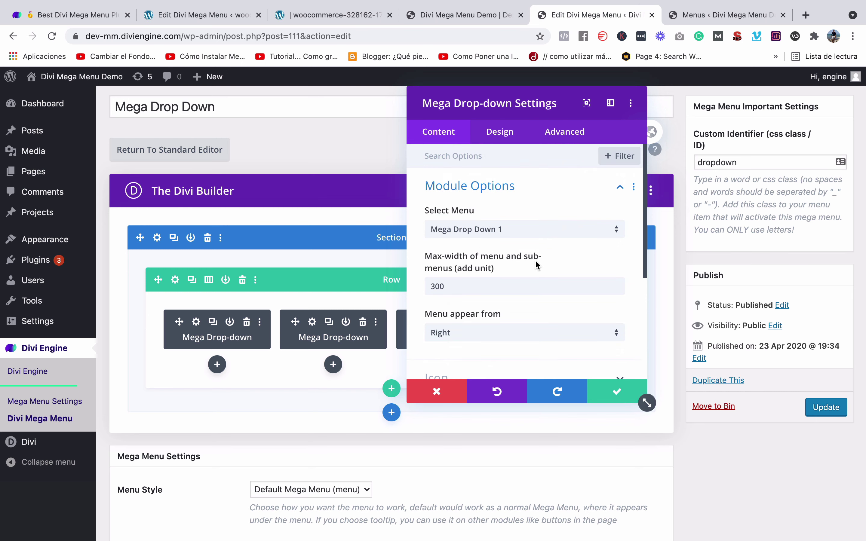
click(502, 237)
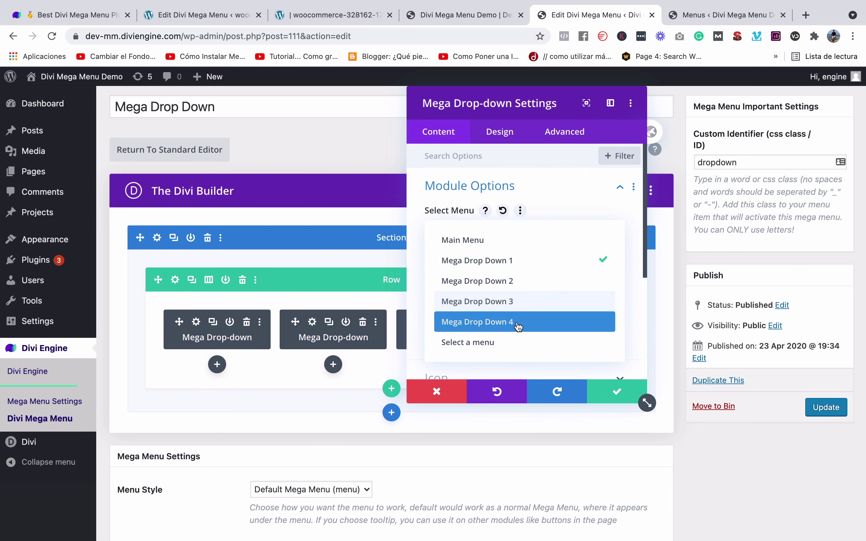
click(548, 210)
scroll(544, 230, down, 3)
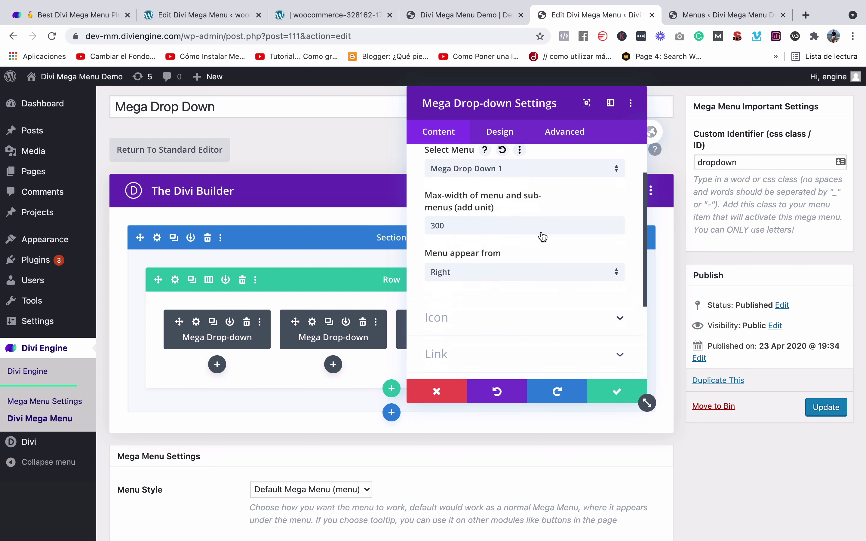
scroll(542, 236, down, 2)
scroll(537, 234, up, 5)
click(507, 227)
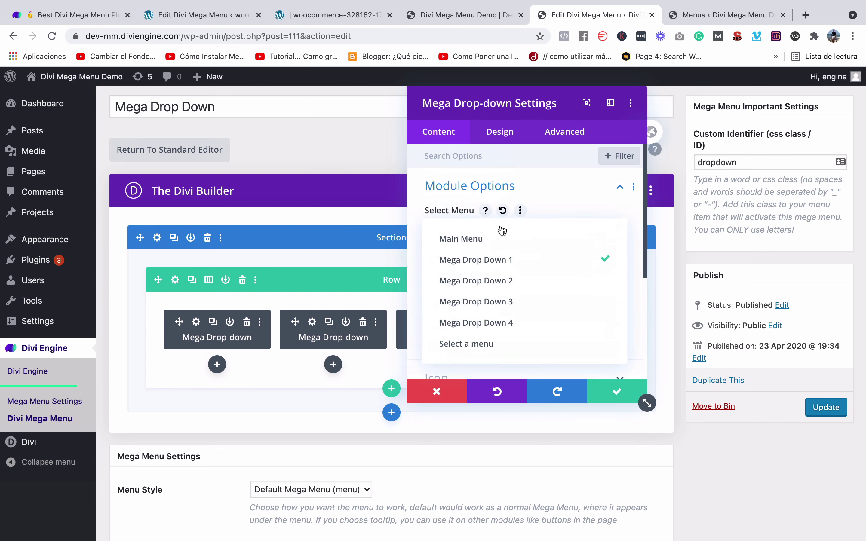
click(571, 212)
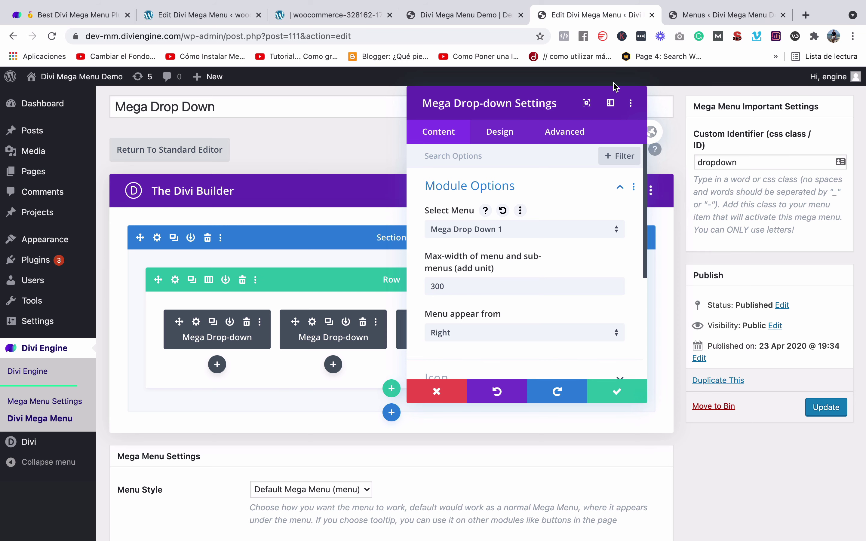
Step: Switch to the WordPress Menus page and look through the structure and settings of the Main Menu
click(727, 14)
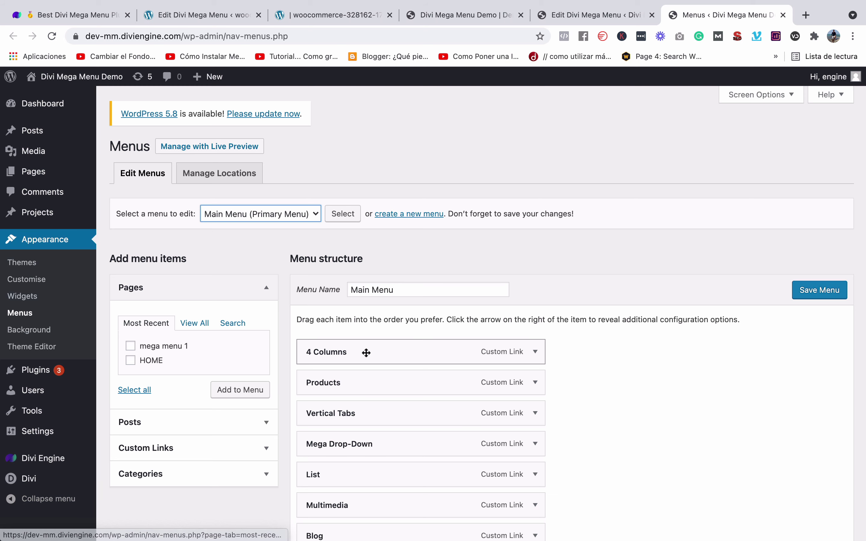
scroll(366, 352, down, 7)
scroll(366, 352, up, 6)
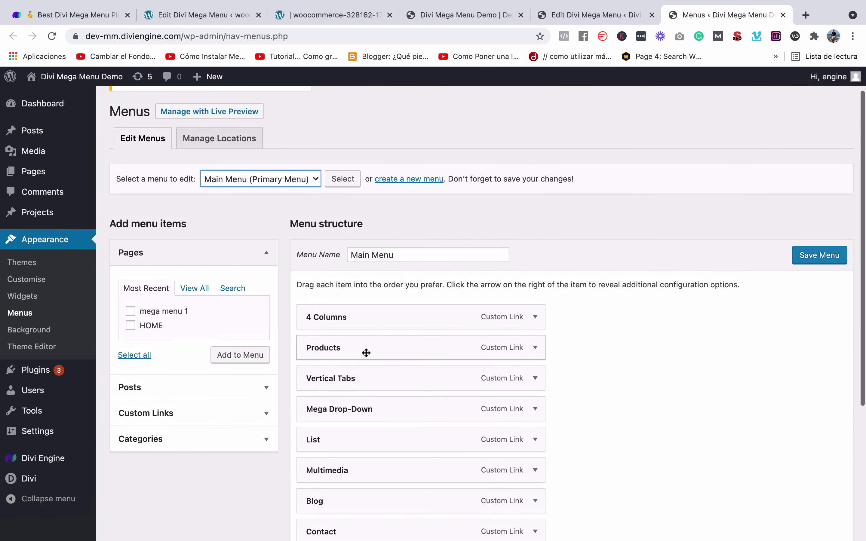
scroll(366, 353, down, 1)
scroll(366, 354, up, 2)
scroll(373, 312, down, 6)
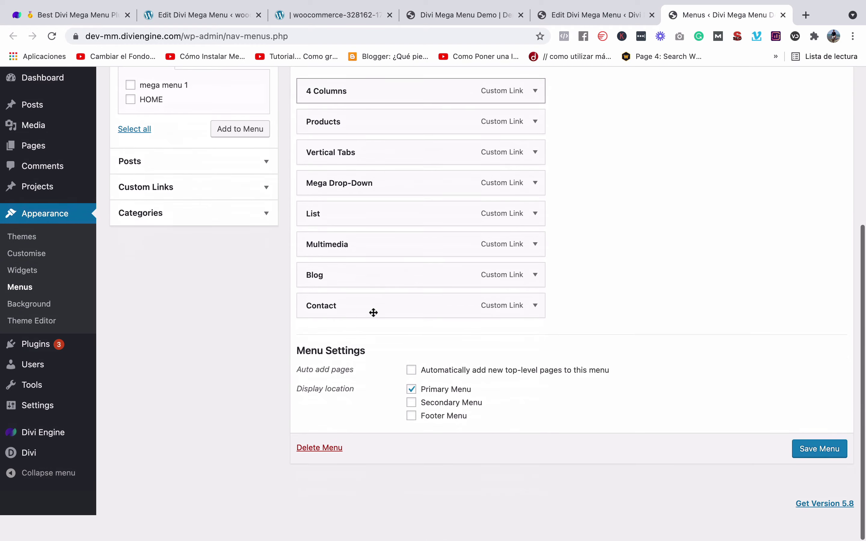
scroll(373, 314, up, 7)
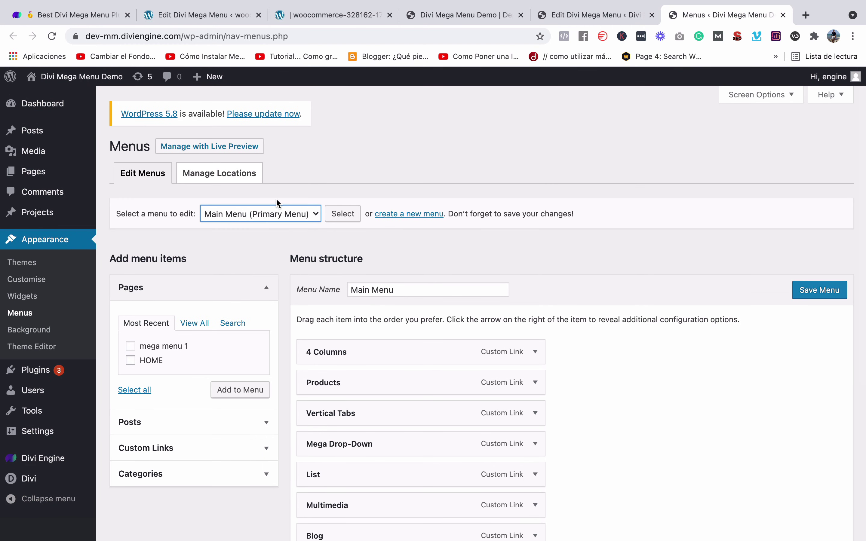
Step: Load the Mega Drop Down 1 menu for editing on the Menus page
click(299, 213)
click(562, 172)
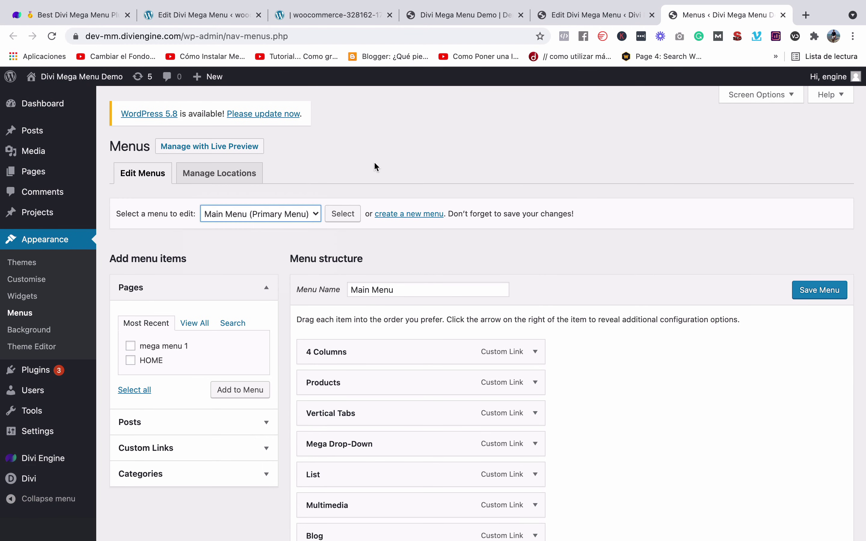
click(255, 214)
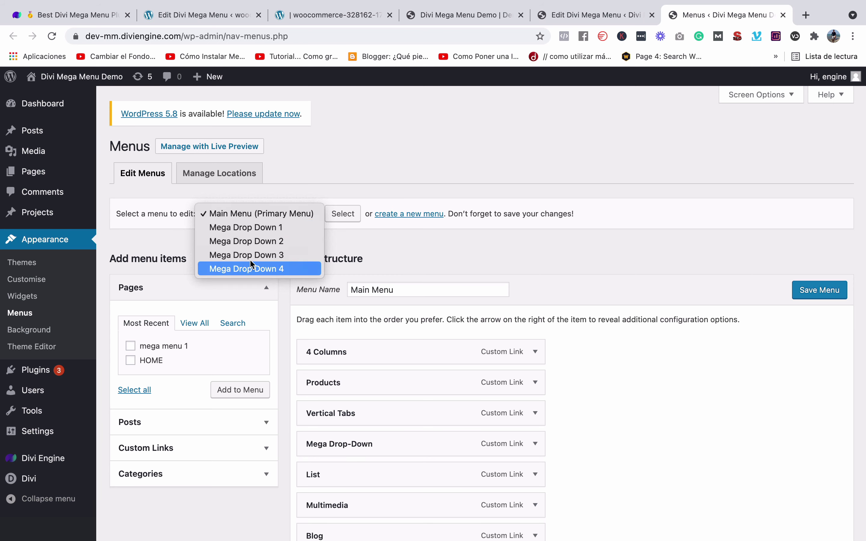
click(261, 231)
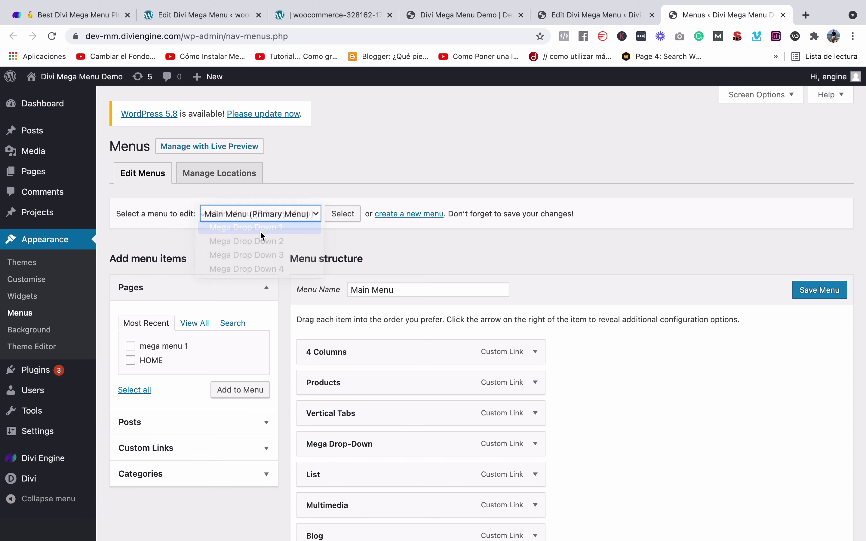
click(348, 222)
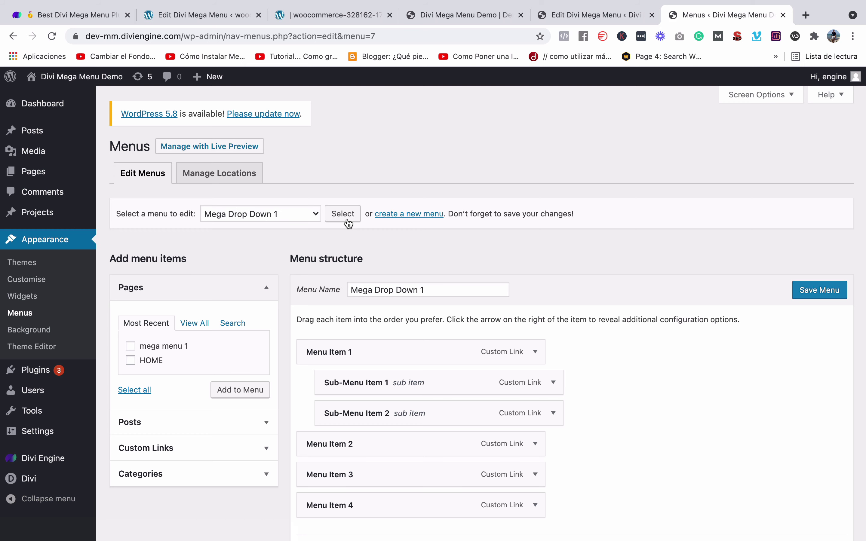
Step: Examine the items and sub-items of the Mega Drop Down 1 menu, including the details of Menu Item 1
scroll(348, 220, down, 3)
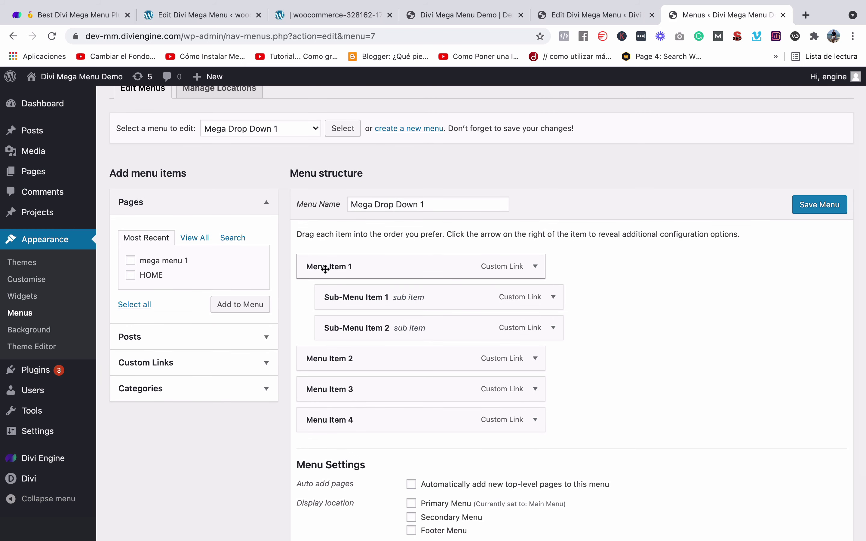
click(537, 274)
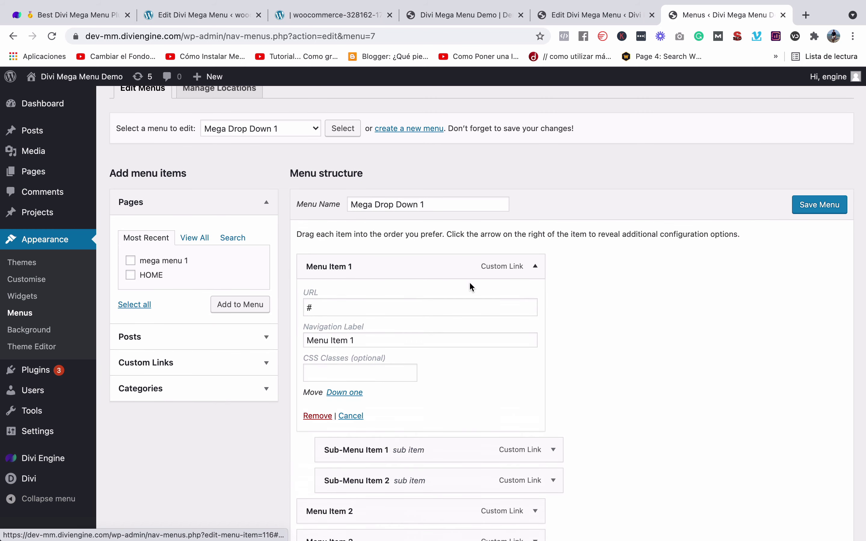
click(536, 275)
scroll(478, 286, down, 1)
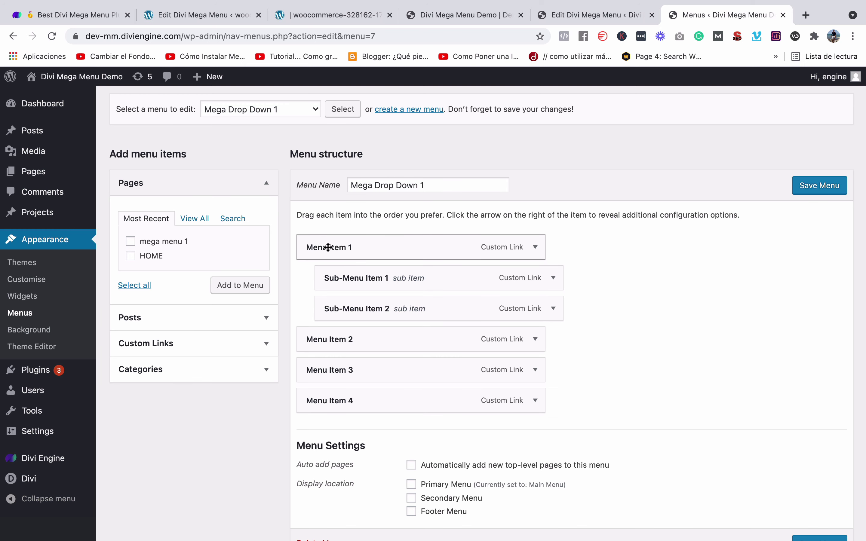
scroll(354, 298, down, 3)
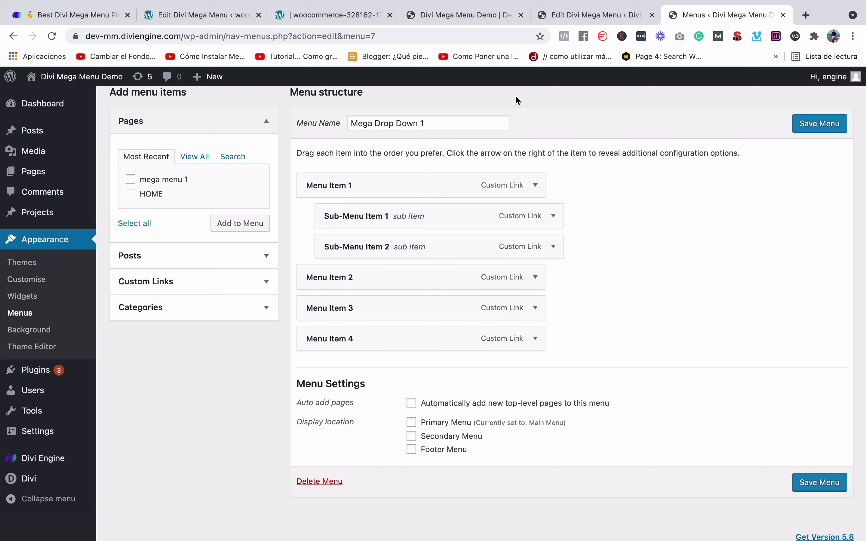
scroll(460, 184, up, 2)
Step: View the Vertical Tabs and Mega Drop-Down menus on the demo site, including the sub-menu of Menu Item 1
click(457, 15)
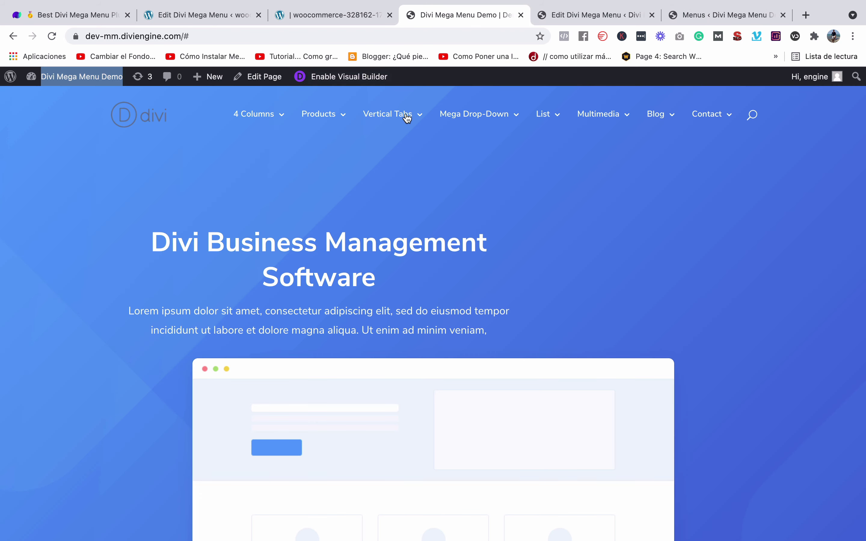
mouse_move(392, 114)
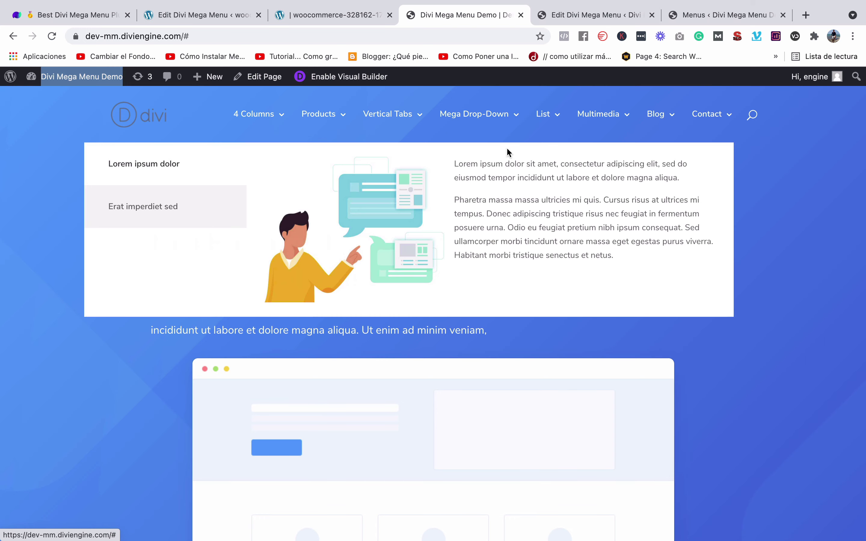
mouse_move(496, 130)
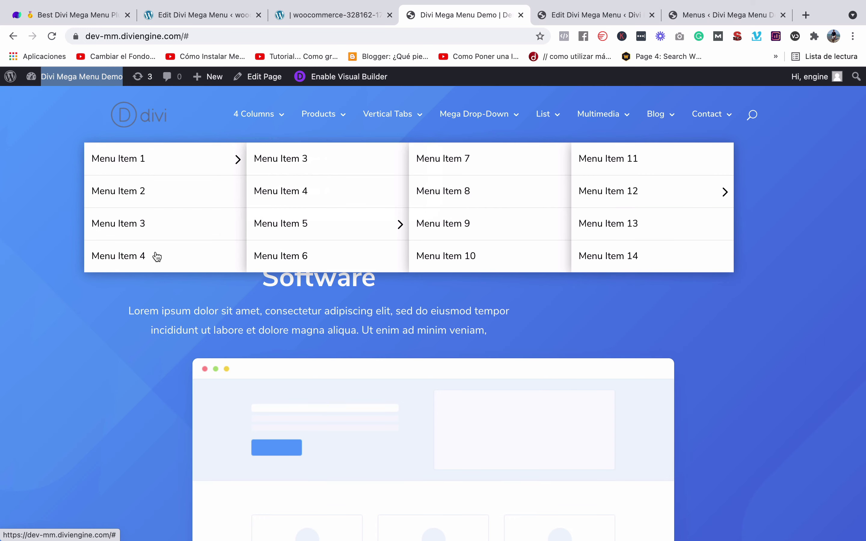
mouse_move(160, 164)
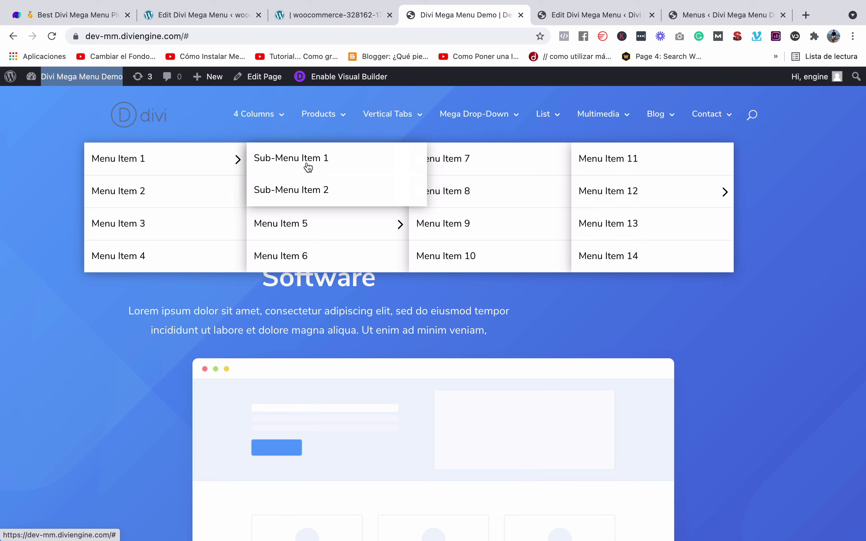
Step: Return to the Menus page and review the Mega Drop Down 1 menu's structure and the list of editable menus
click(343, 12)
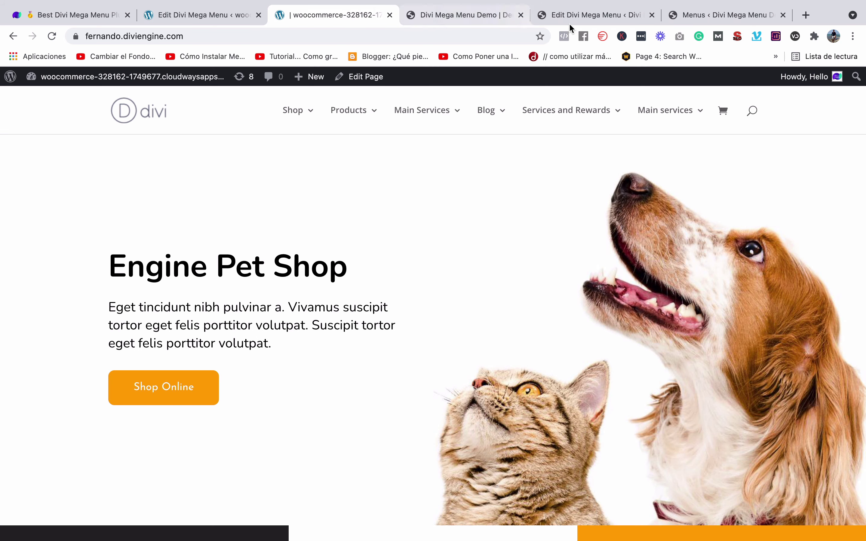
click(594, 15)
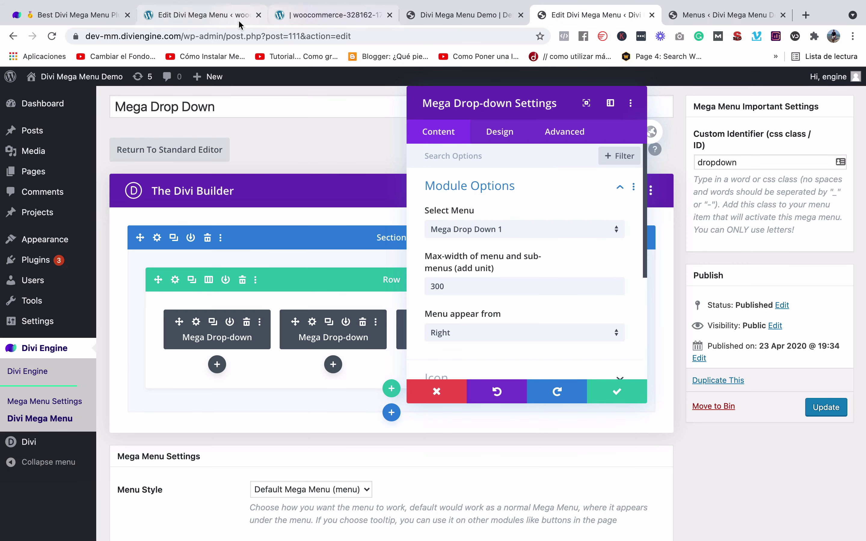
click(693, 19)
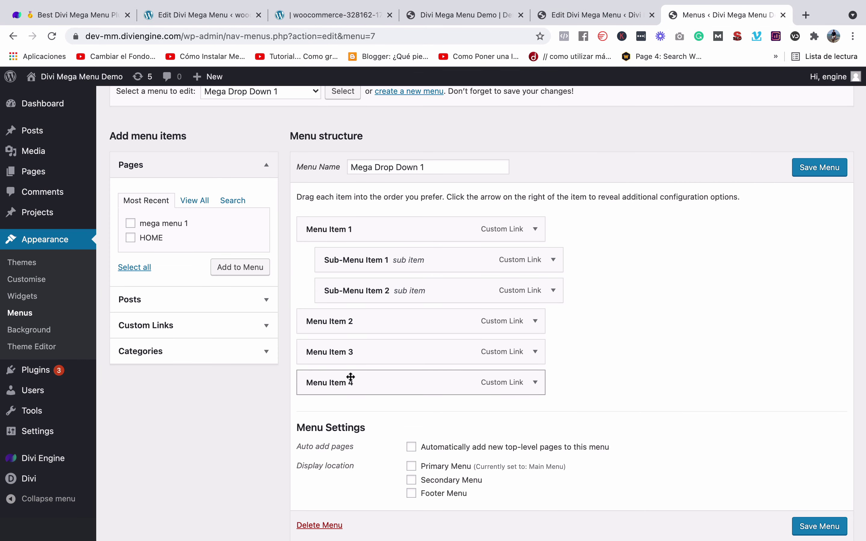
scroll(403, 284, up, 2)
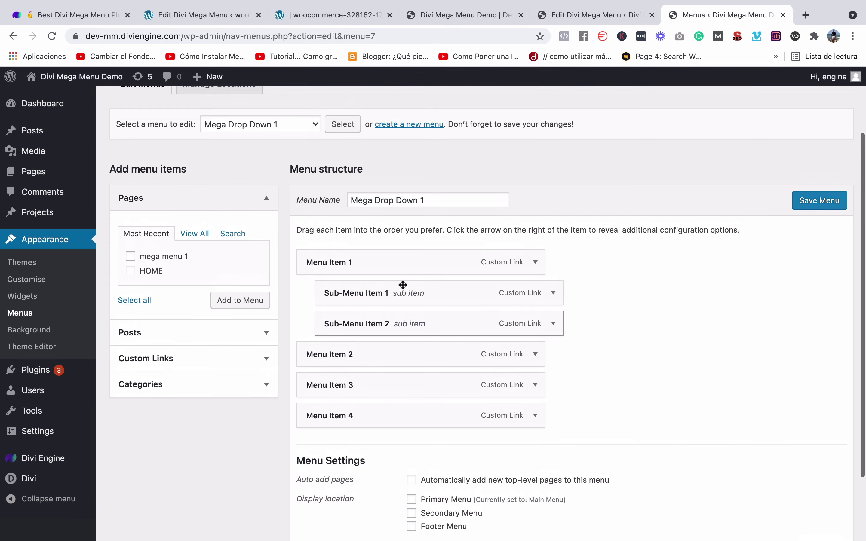
scroll(454, 283, up, 2)
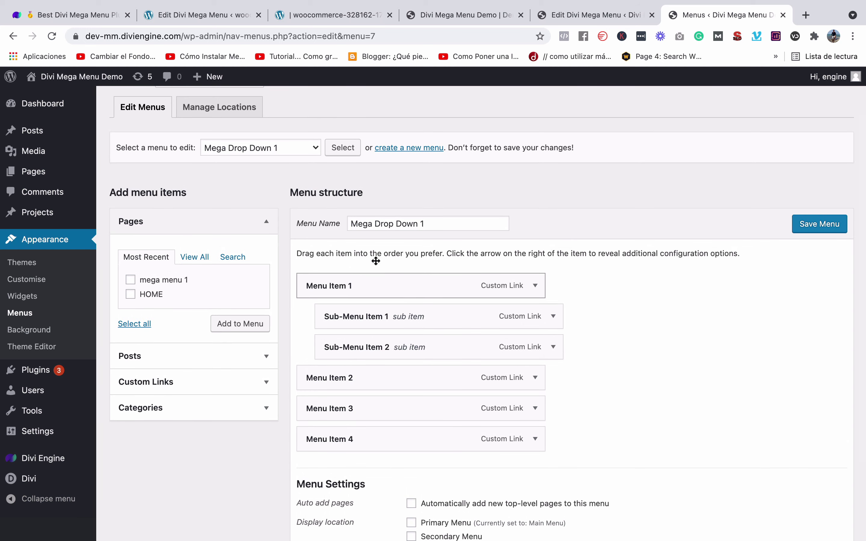
click(268, 147)
click(426, 193)
scroll(424, 188, up, 2)
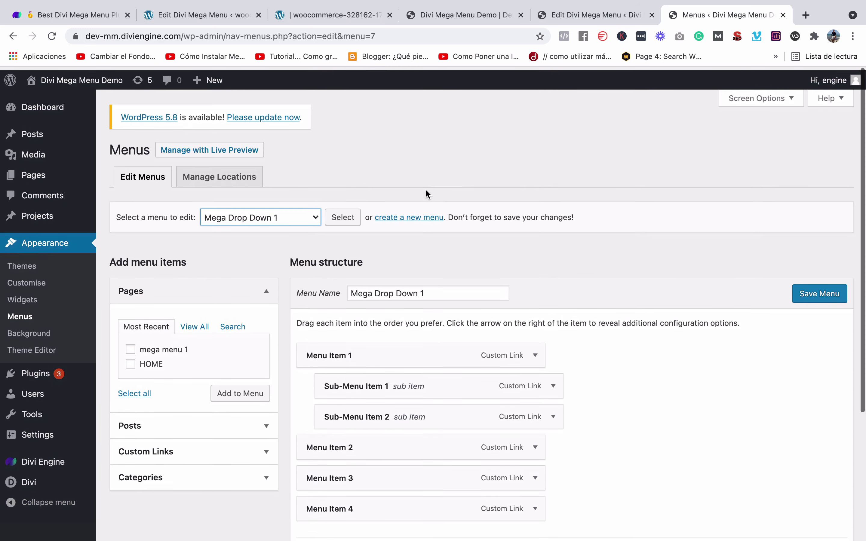
scroll(425, 188, down, 5)
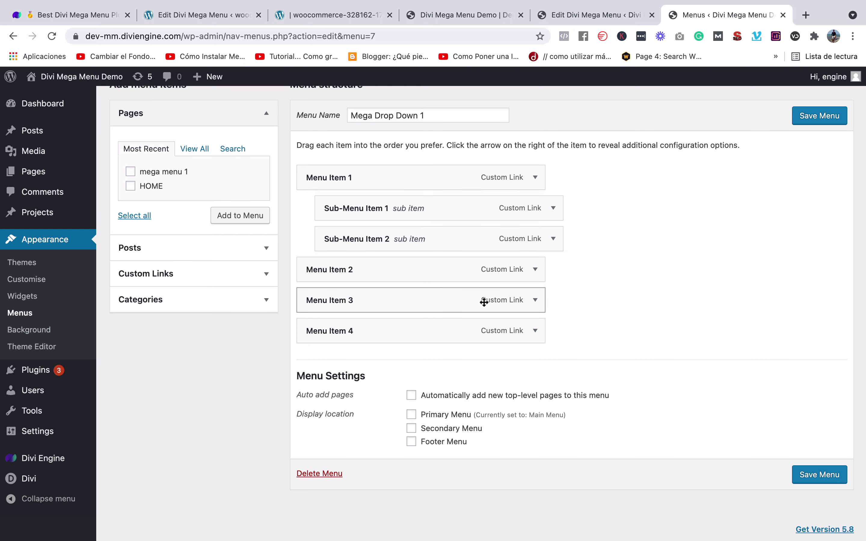
scroll(484, 303, up, 5)
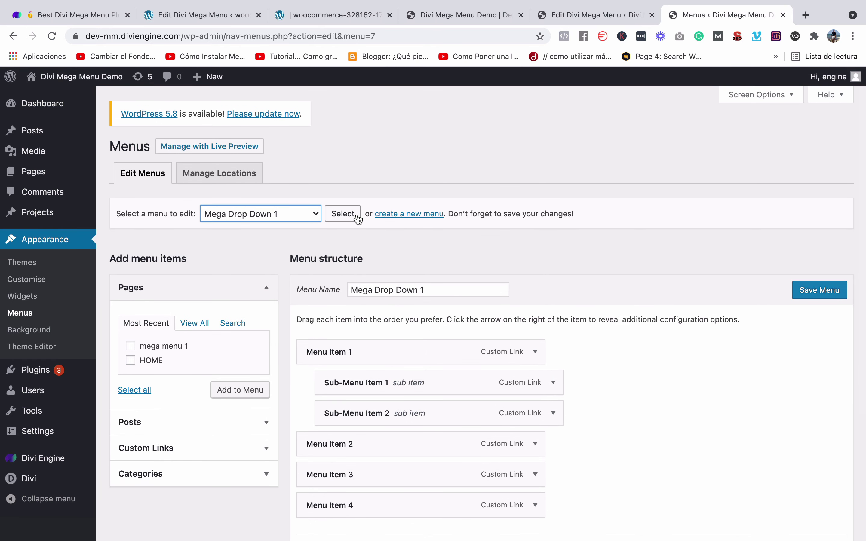
Step: Start a new WordPress menu and enter "mega drop" as its name
click(342, 214)
click(403, 217)
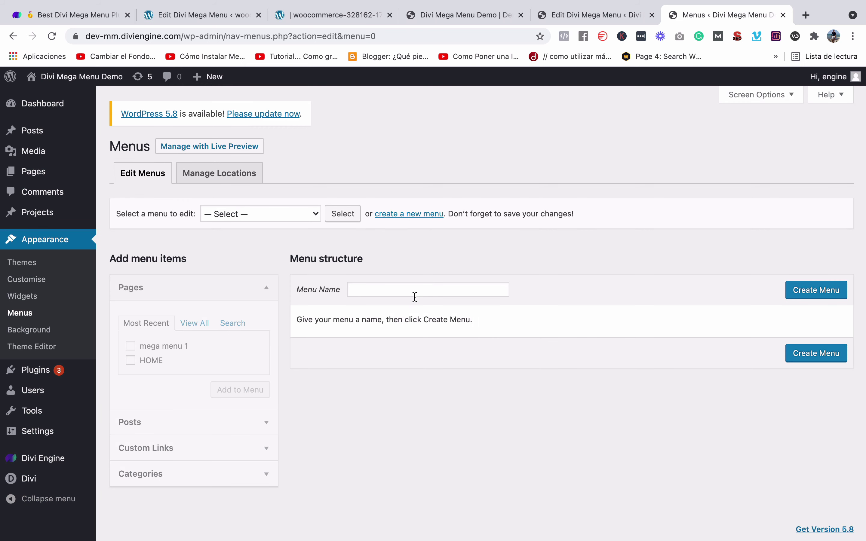
click(405, 291)
text(mega)
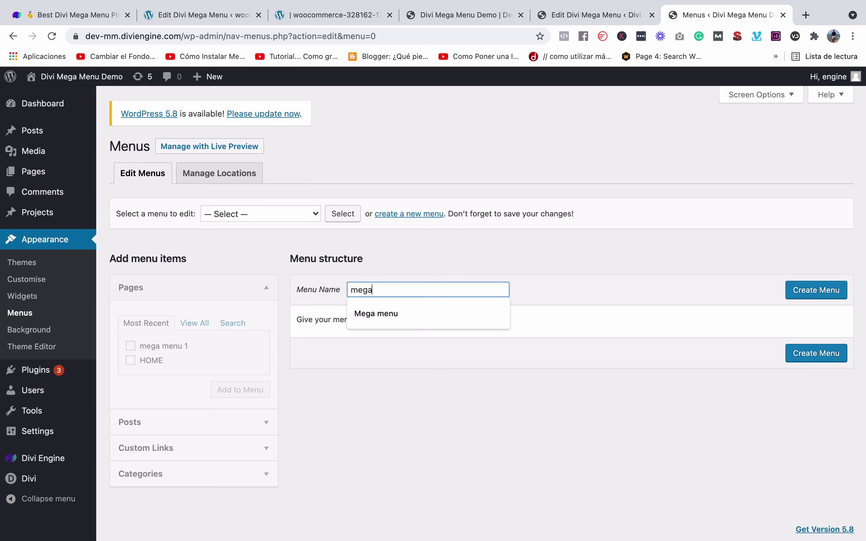
text( drop)
click(650, 360)
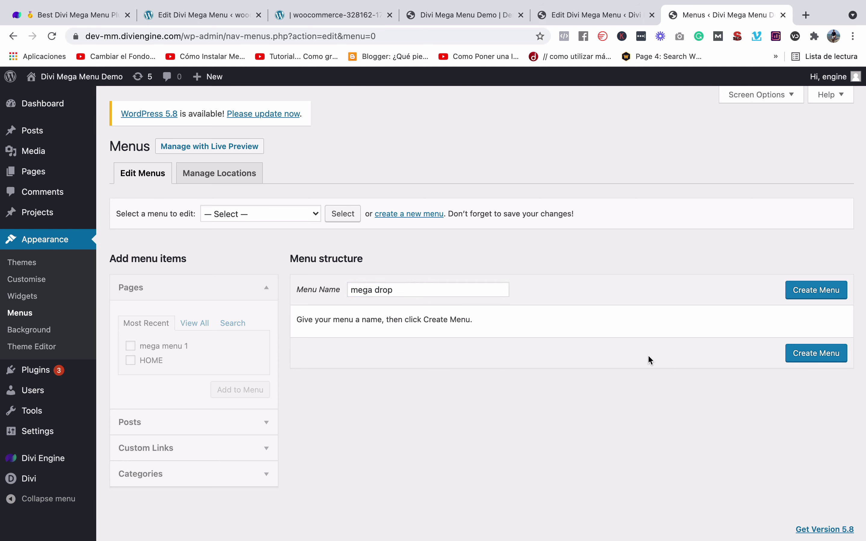
Step: Create the "mega drop" menu and expand the custom link options for adding menu items
click(825, 293)
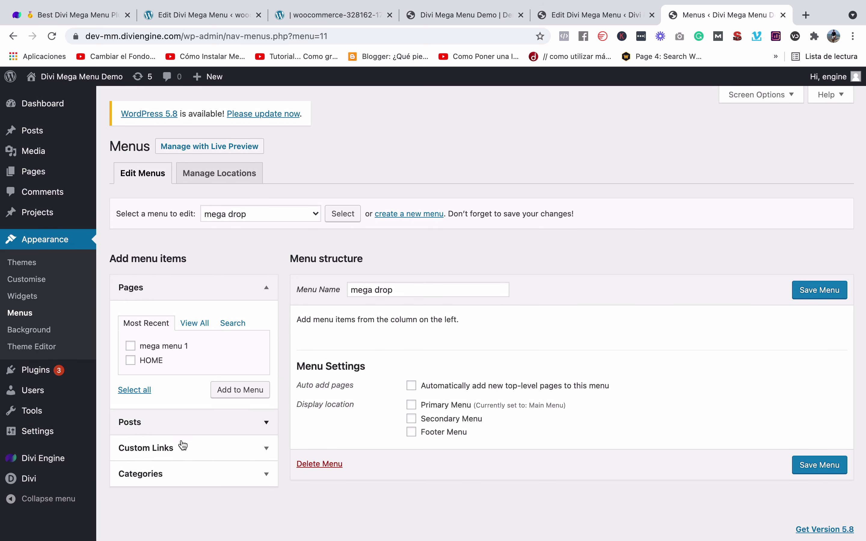
click(197, 451)
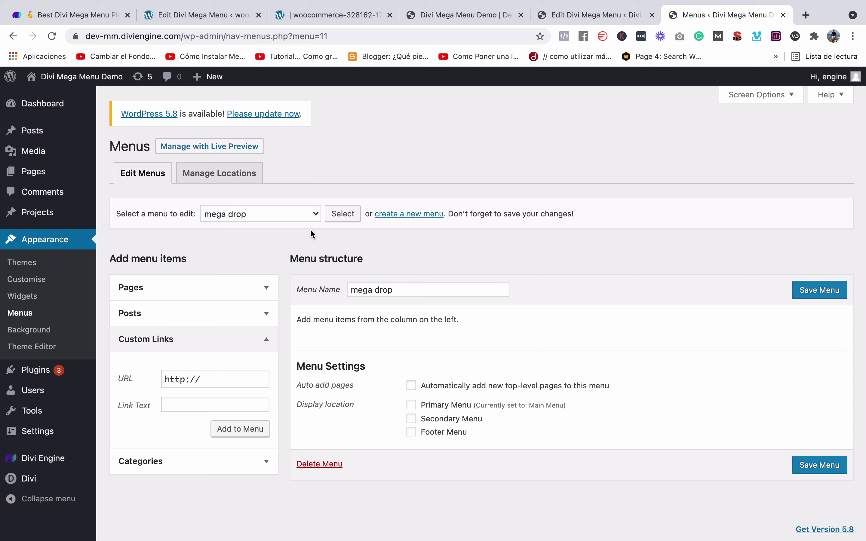
Step: Load the Mega Drop Down 2 menu for editing and examine its items and nested sub-items
click(299, 216)
click(273, 226)
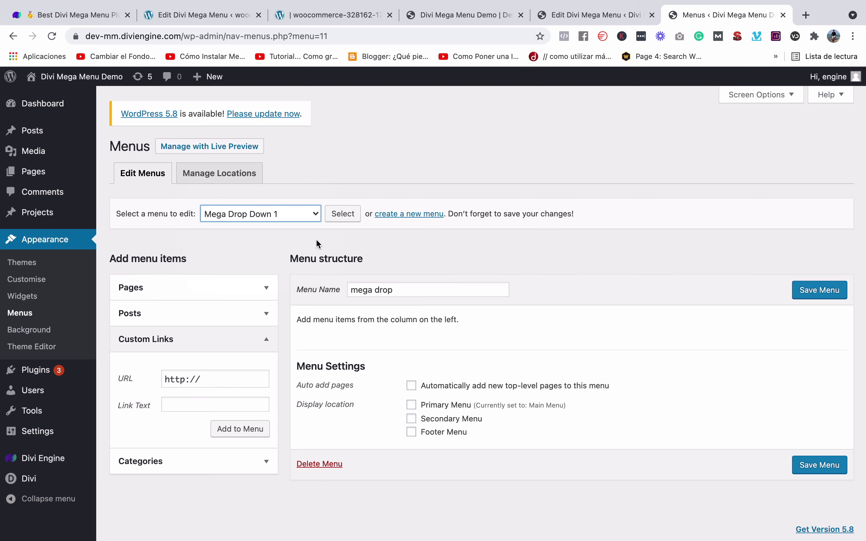
click(287, 219)
click(284, 226)
click(336, 216)
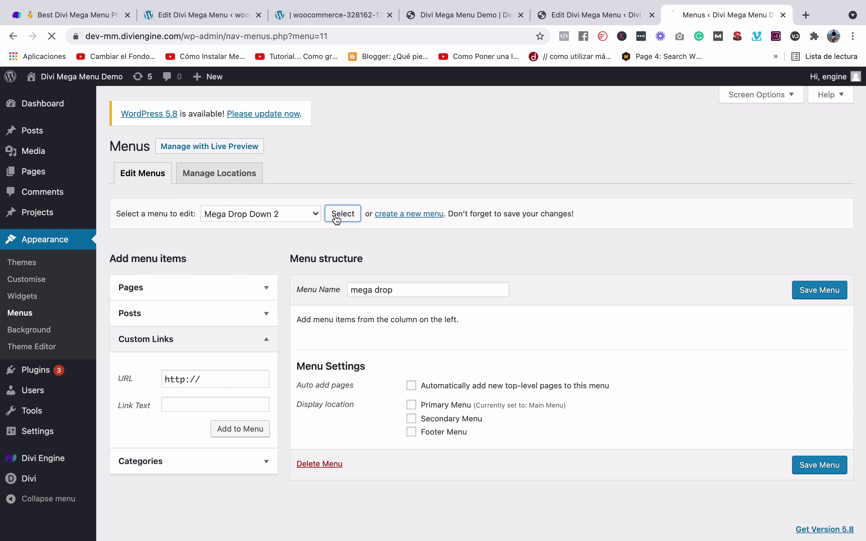
scroll(413, 325, down, 3)
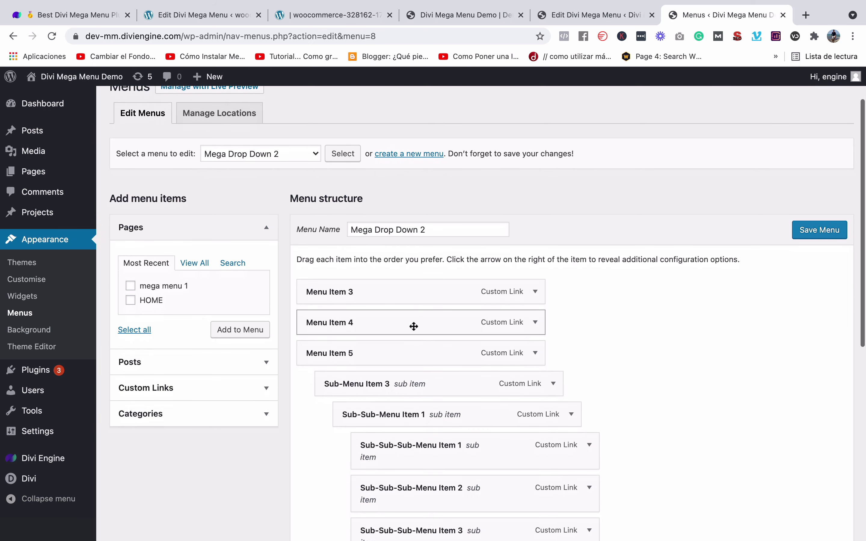
scroll(413, 325, down, 10)
scroll(411, 326, up, 4)
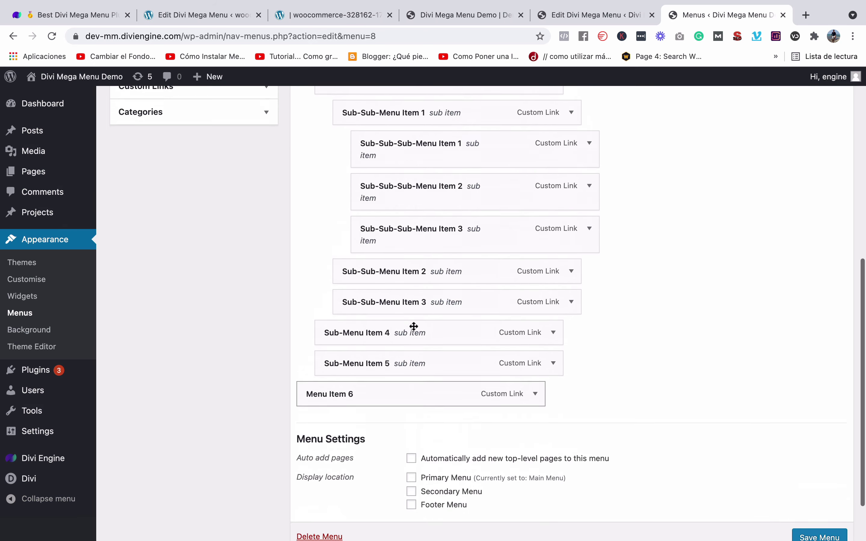
scroll(405, 289, down, 2)
scroll(404, 290, up, 10)
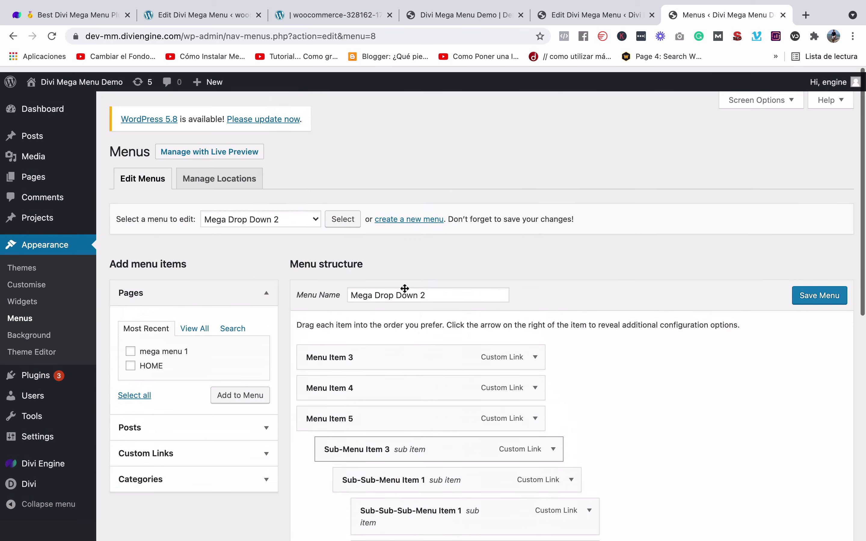
scroll(414, 315, down, 1)
scroll(414, 315, down, 10)
scroll(414, 314, up, 12)
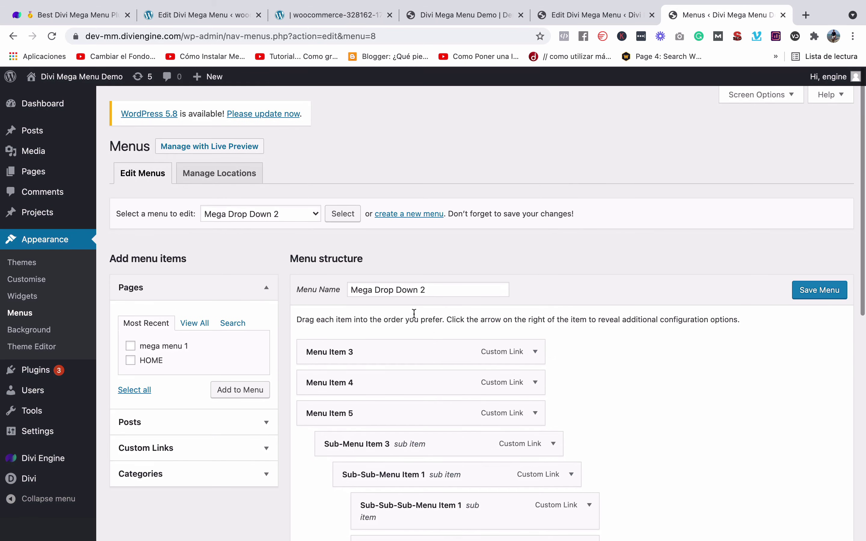
Step: View the Mega Drop-Down menu on the demo site, expanding Menu Item 5 through Sub-Menu Item 3 and Sub-Sub-Menu Item 1
click(475, 15)
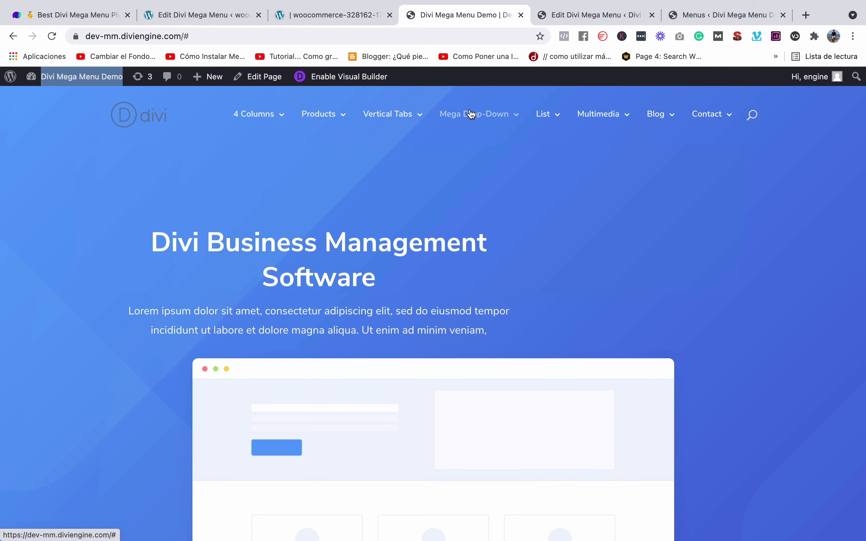
click(482, 126)
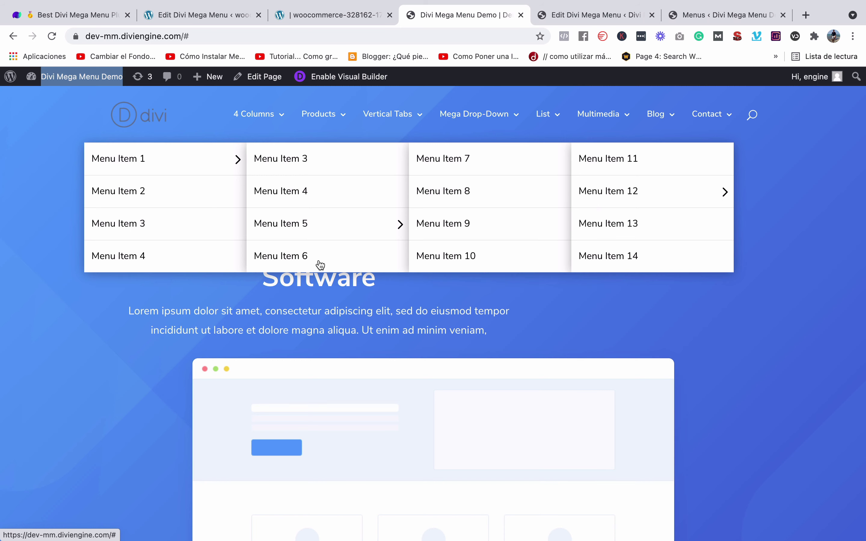
mouse_move(322, 227)
mouse_move(468, 232)
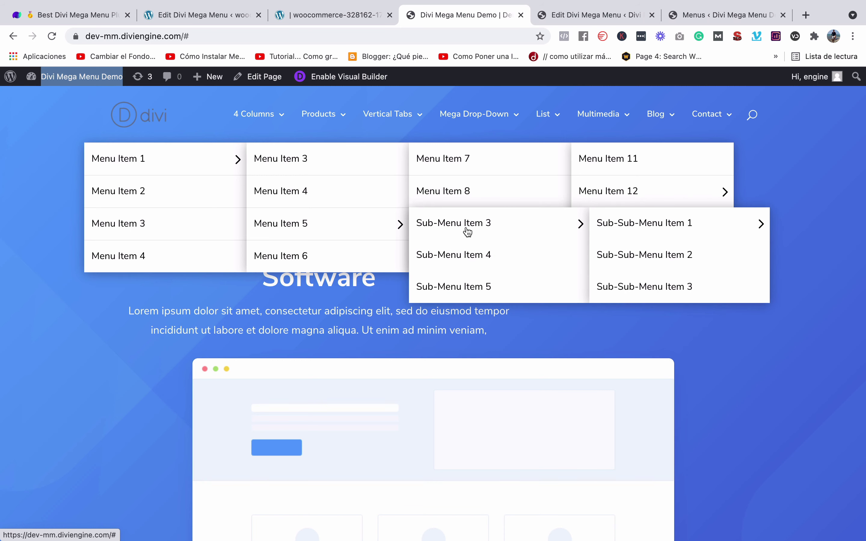
mouse_move(633, 240)
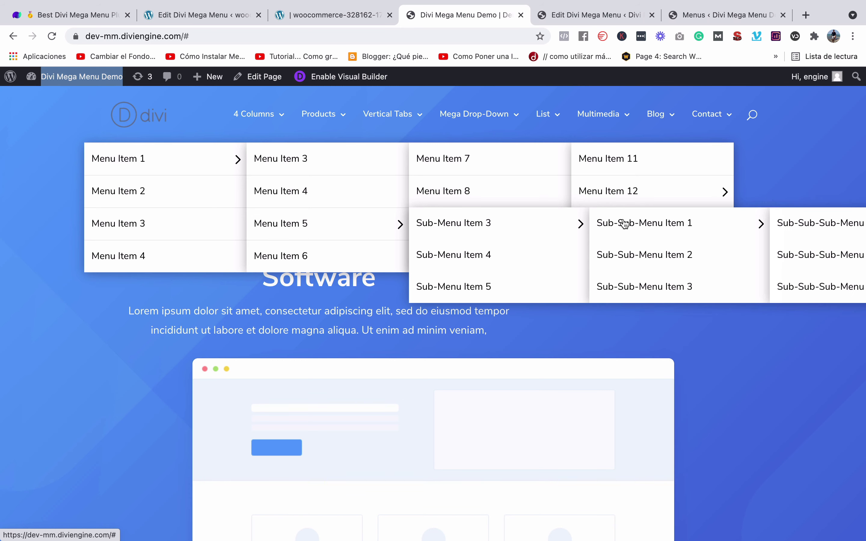
mouse_move(726, 229)
Step: Return to the Menus page and examine how the sub-items are nested under Menu Item 5 of Mega Drop Down 2
click(605, 14)
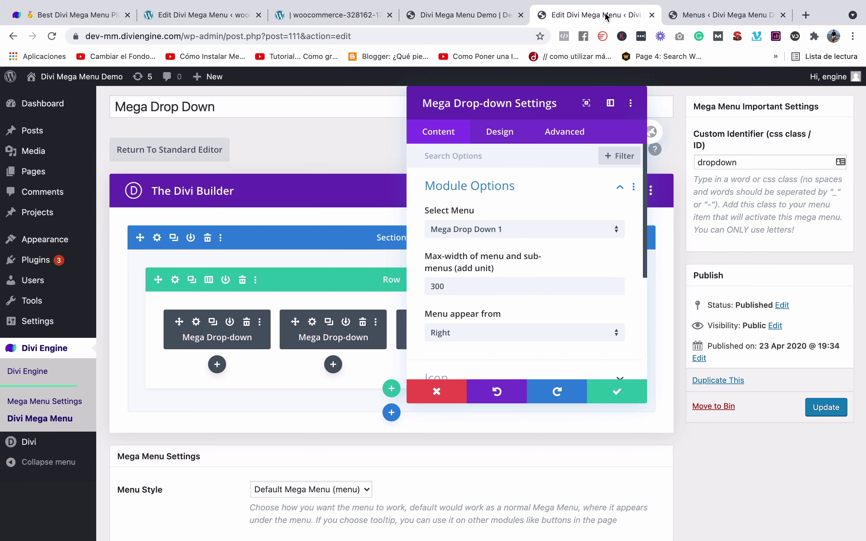
click(703, 18)
scroll(515, 315, down, 8)
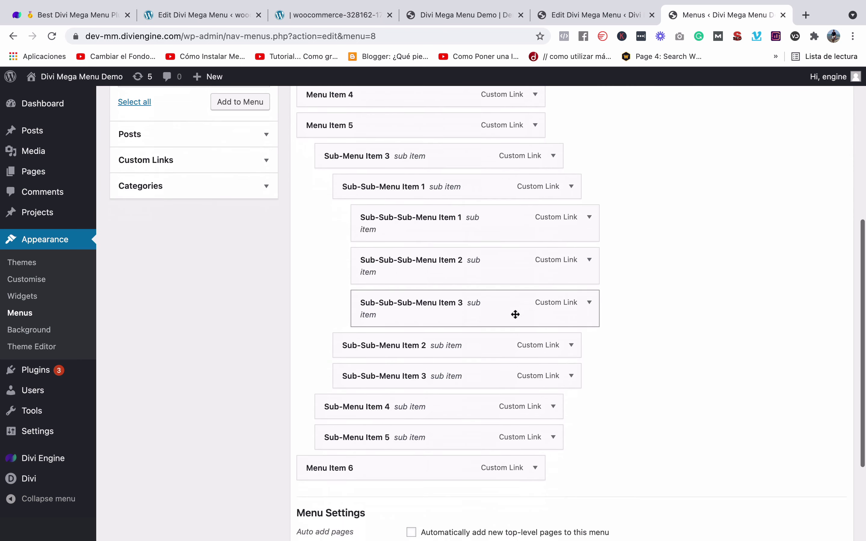
scroll(516, 315, up, 5)
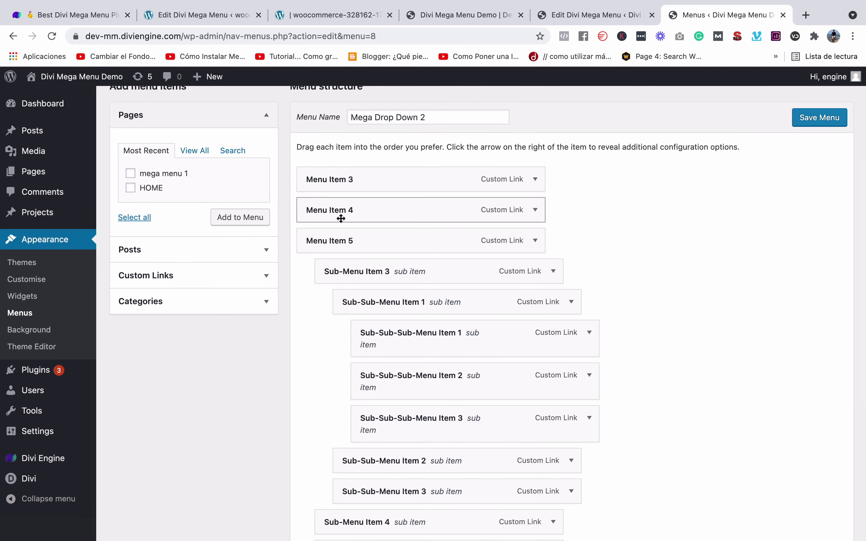
scroll(342, 220, down, 2)
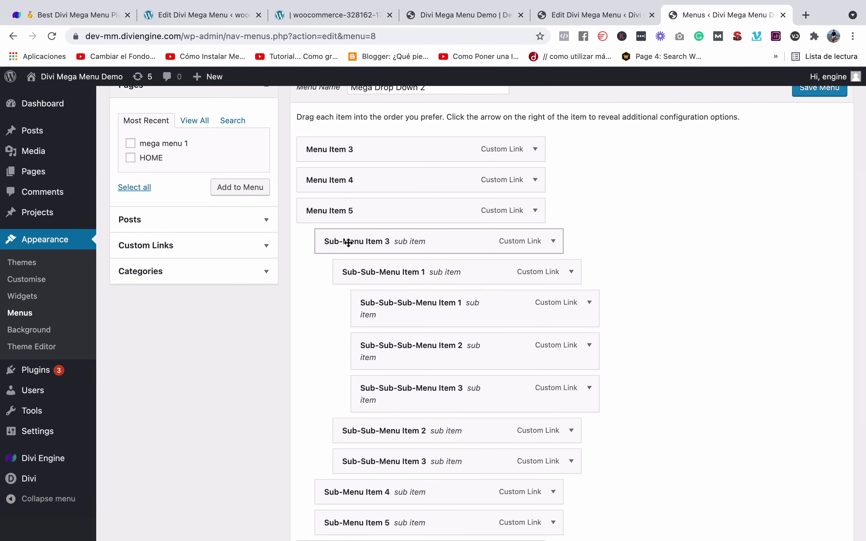
scroll(398, 272, down, 1)
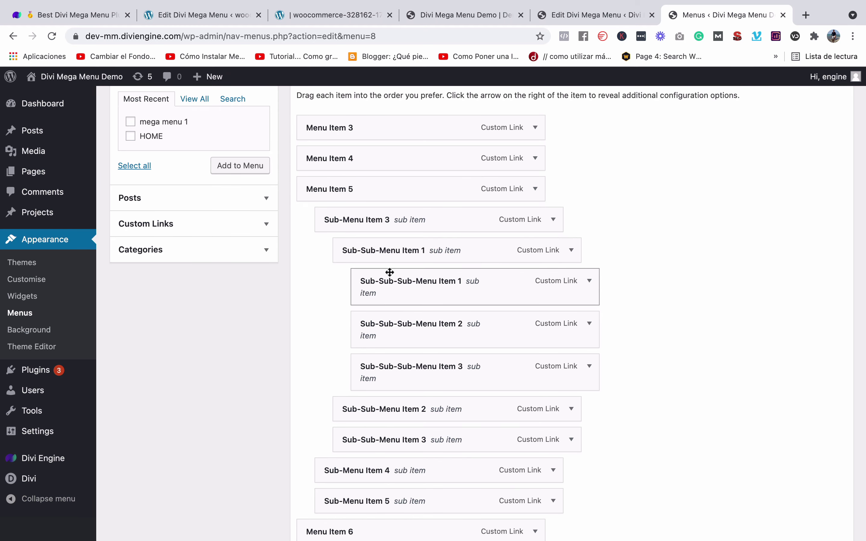
scroll(400, 344, down, 6)
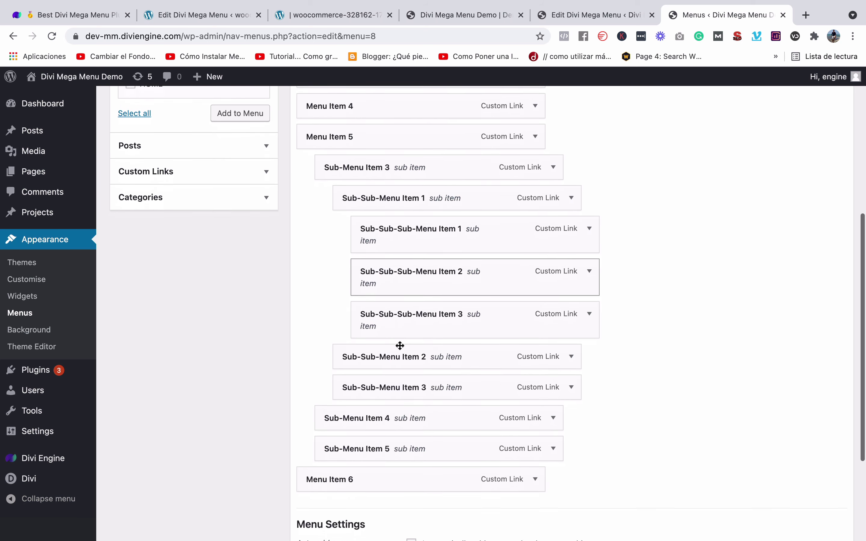
scroll(400, 346, up, 8)
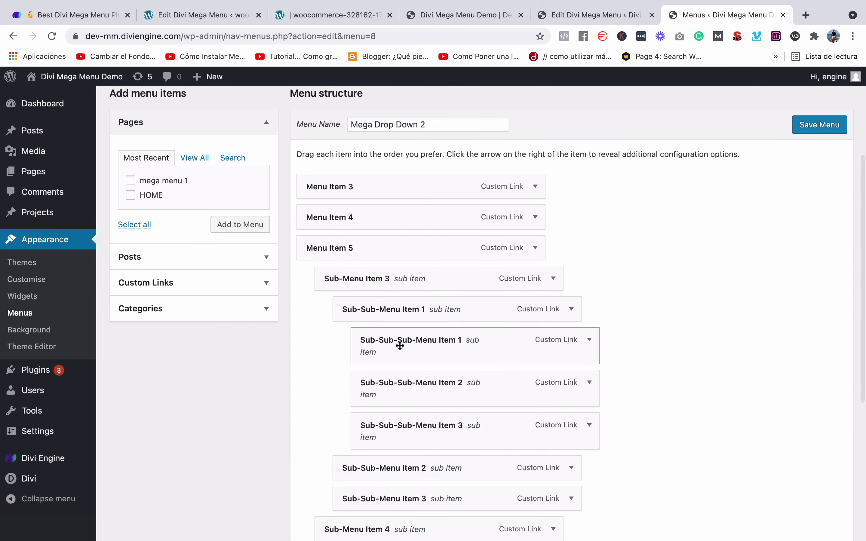
scroll(400, 345, up, 1)
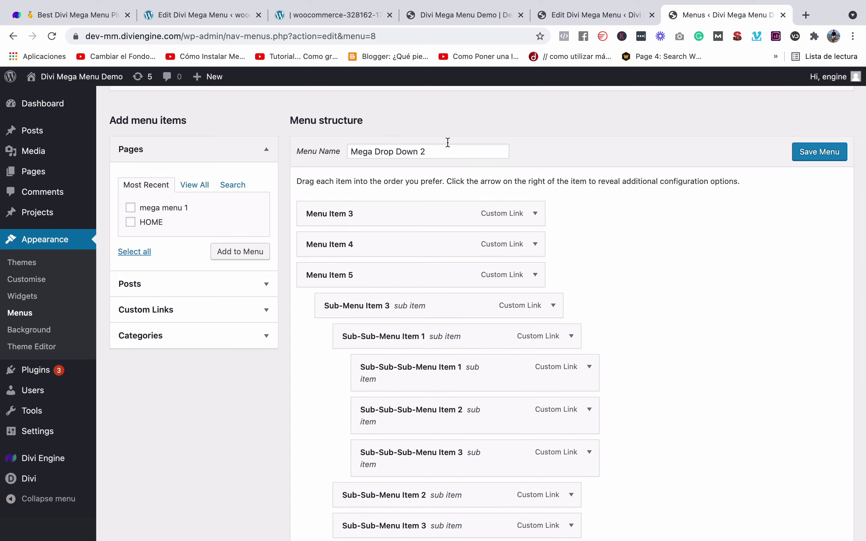
Step: Return to the demo site and view the Vertical Tabs and Mega Drop-Down menus again
click(616, 19)
click(499, 14)
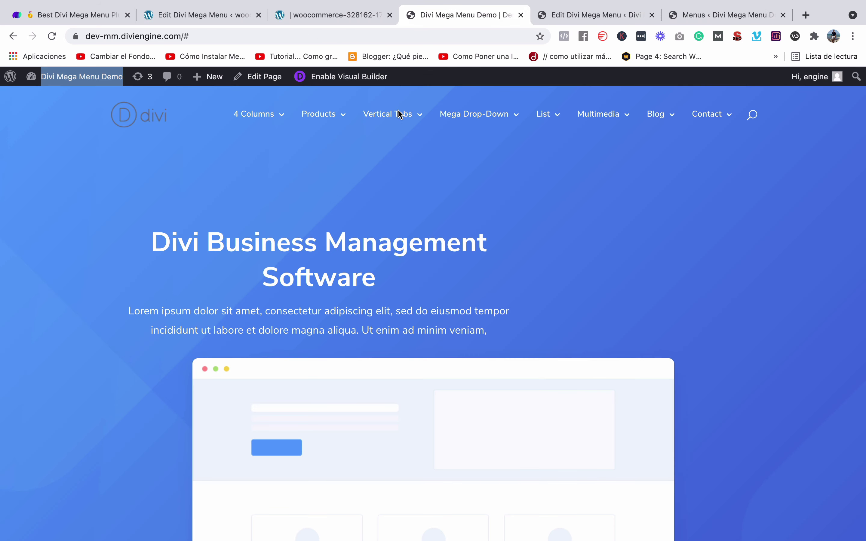
mouse_move(377, 126)
mouse_move(463, 119)
mouse_move(396, 225)
mouse_move(422, 128)
mouse_move(483, 129)
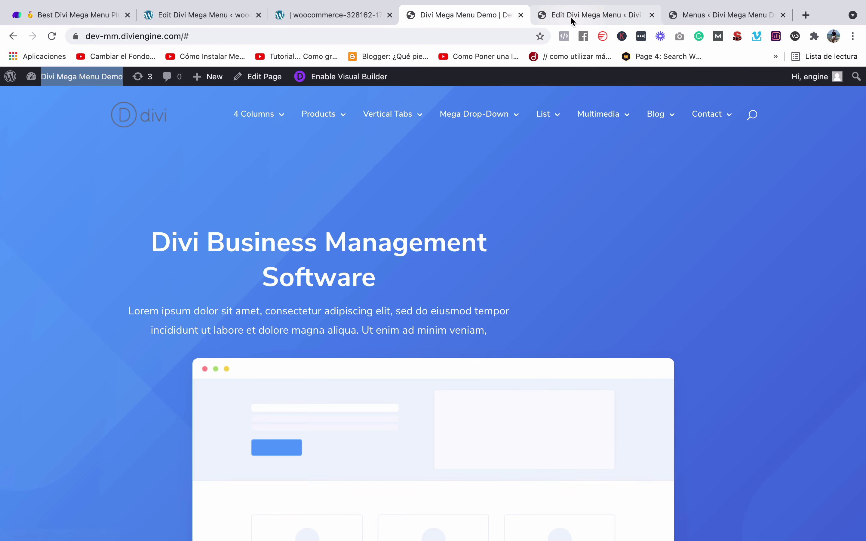
Step: Return to the Mega Drop Down editor, save the open module settings, and review the first Mega Drop-down module's content options
click(570, 17)
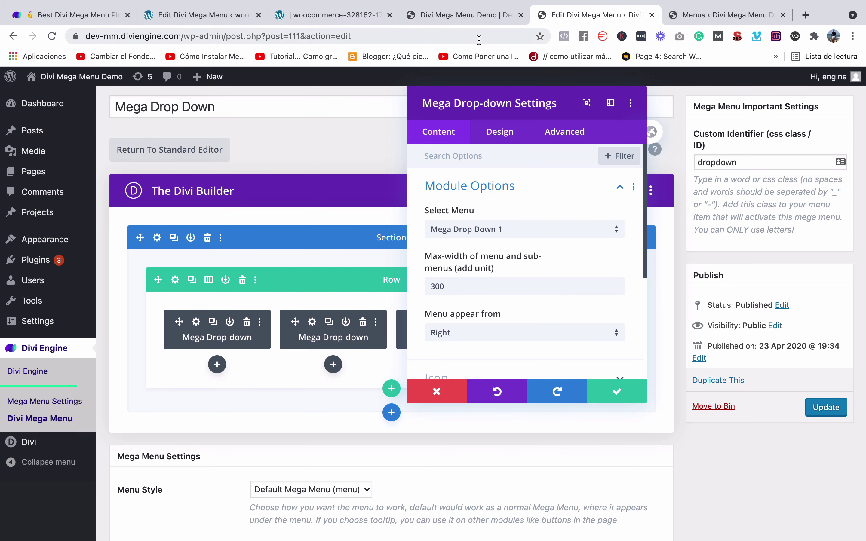
click(616, 393)
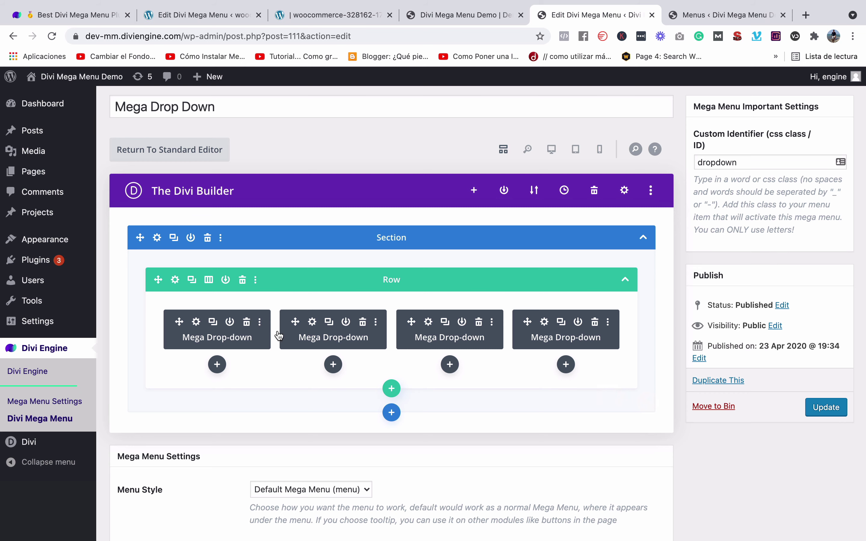
click(196, 322)
scroll(458, 233, down, 2)
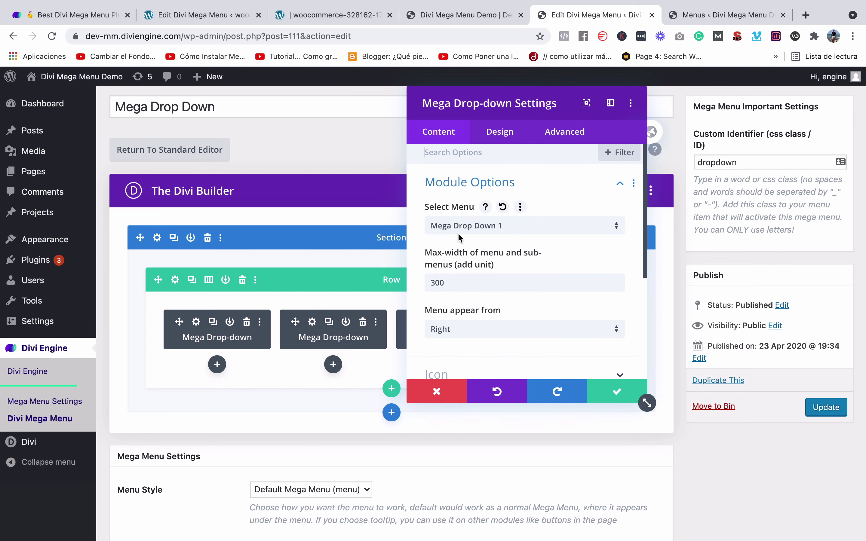
scroll(460, 238, down, 3)
click(608, 395)
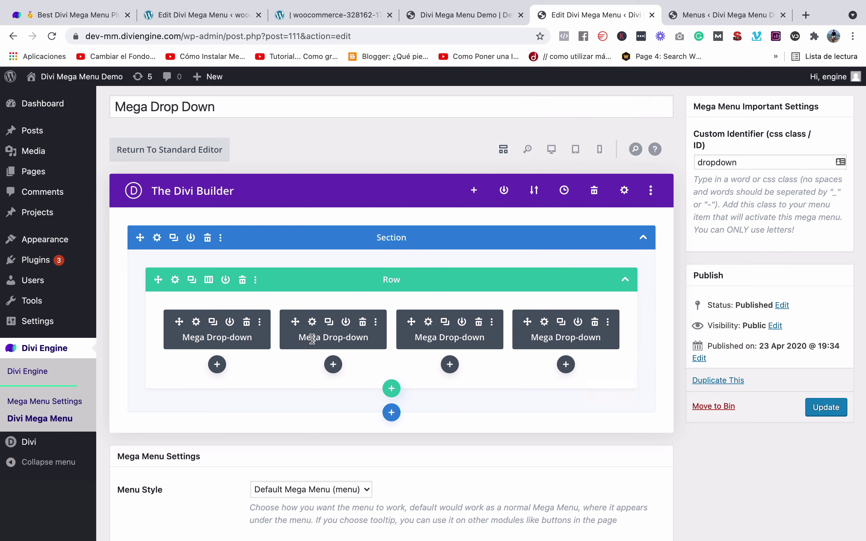
Step: Review the content settings of the second and third Mega Drop-down modules, saving each one
click(313, 322)
scroll(499, 247, down, 5)
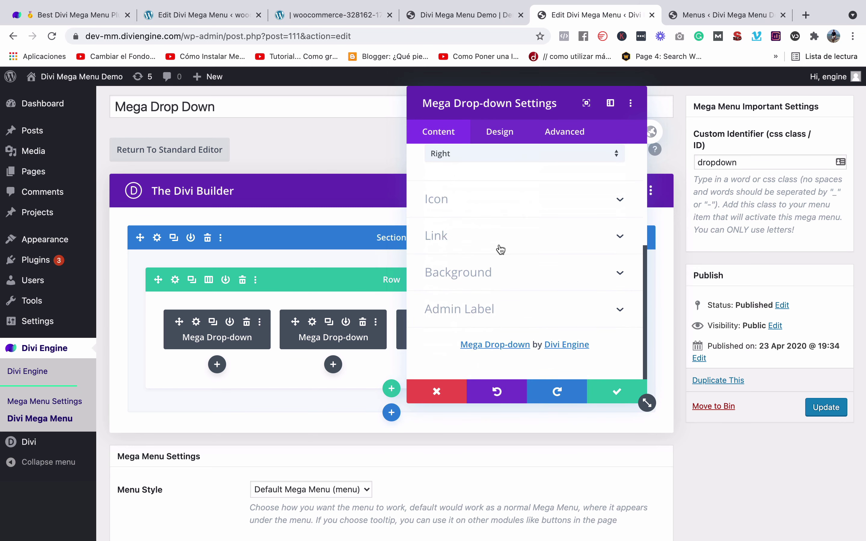
click(617, 394)
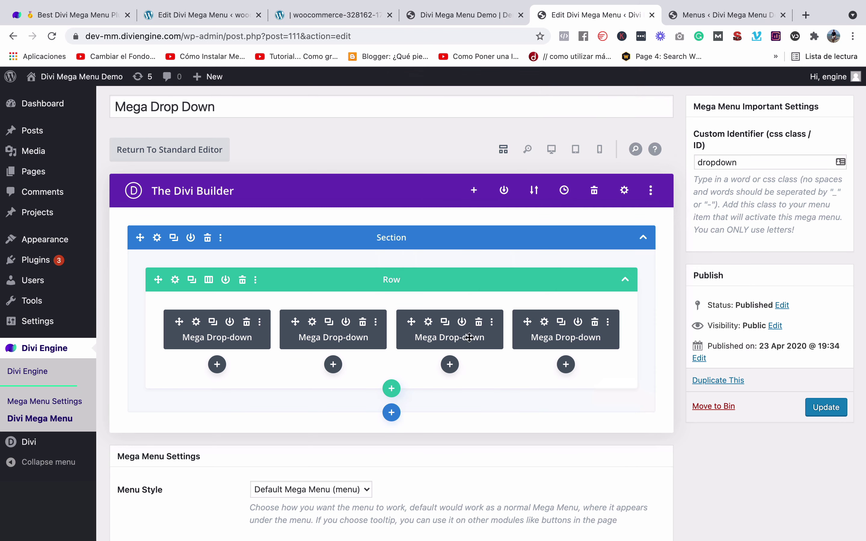
click(429, 326)
scroll(512, 248, down, 5)
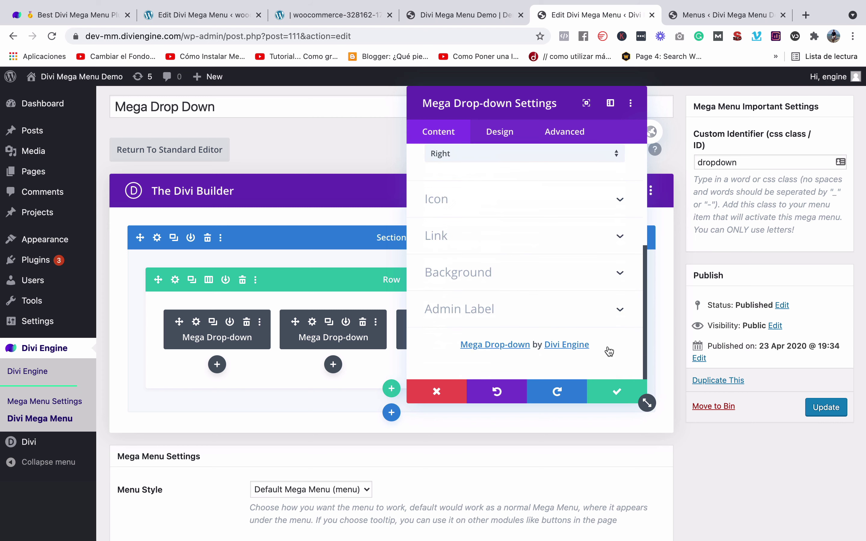
click(616, 392)
Step: Check the menu source, maximum width and appearance side of the fourth Mega Drop-down module, saving its settings
click(544, 322)
scroll(530, 258, down, 5)
scroll(537, 284, up, 5)
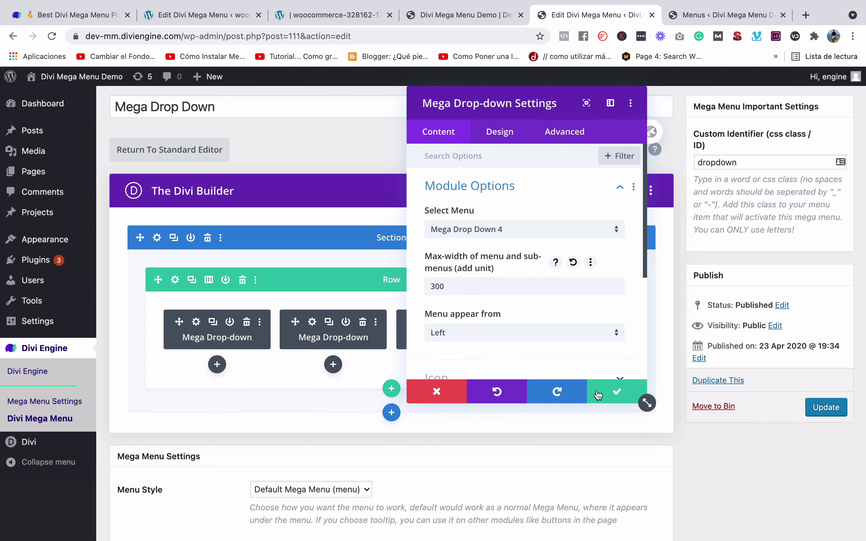
click(606, 394)
Step: Go to the Mega Menu Settings below the builder and examine the available Menu Style options
scroll(514, 354, up, 3)
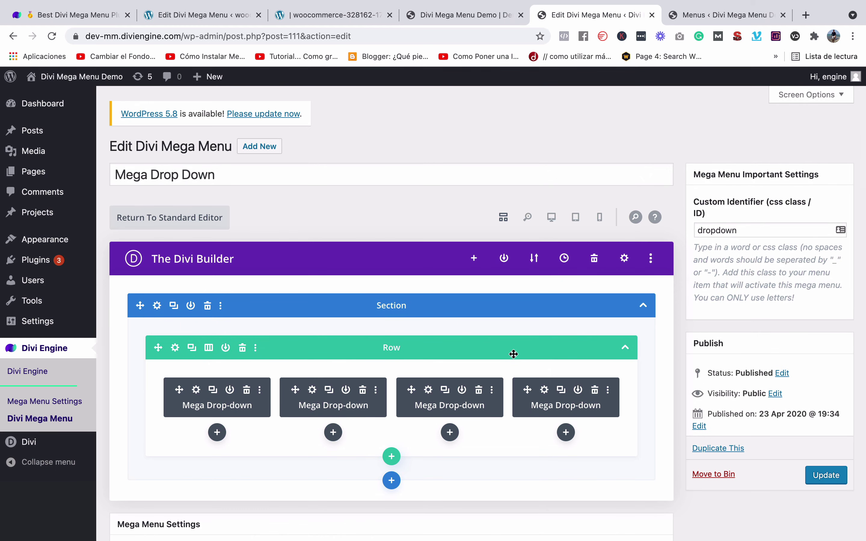
scroll(513, 354, down, 6)
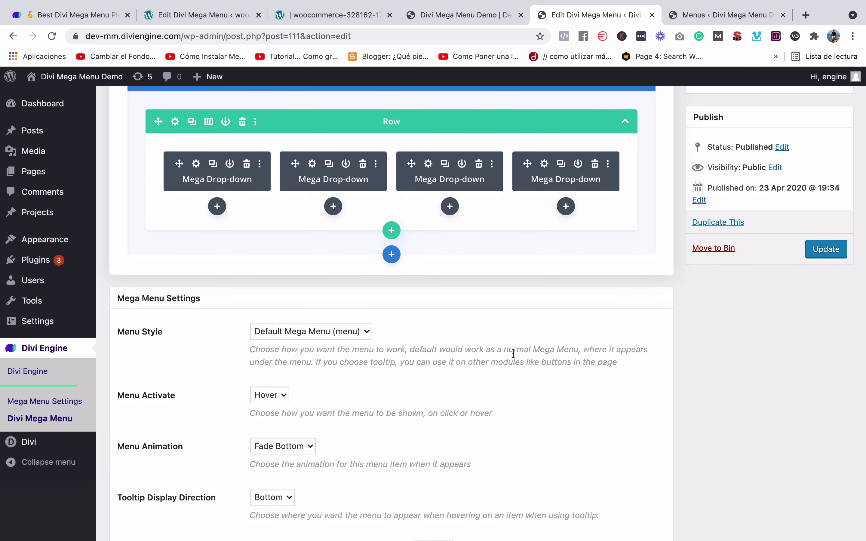
scroll(513, 354, down, 2)
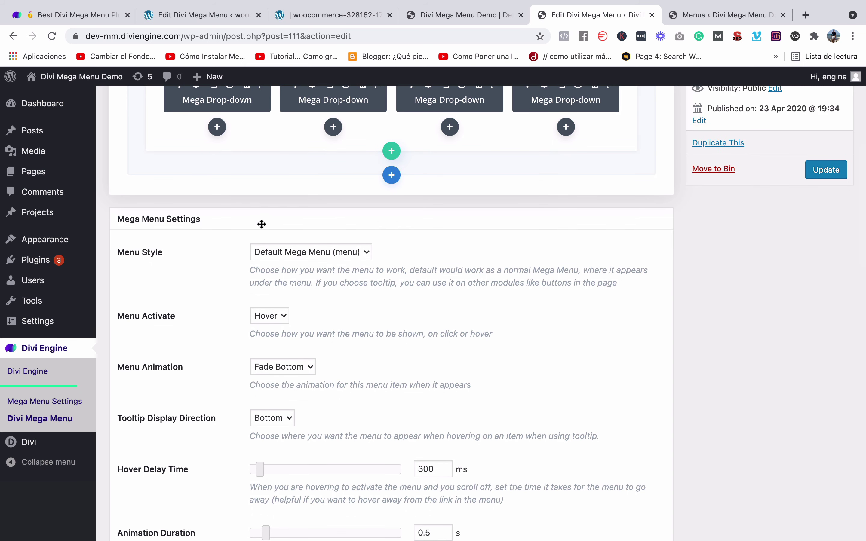
scroll(262, 224, down, 2)
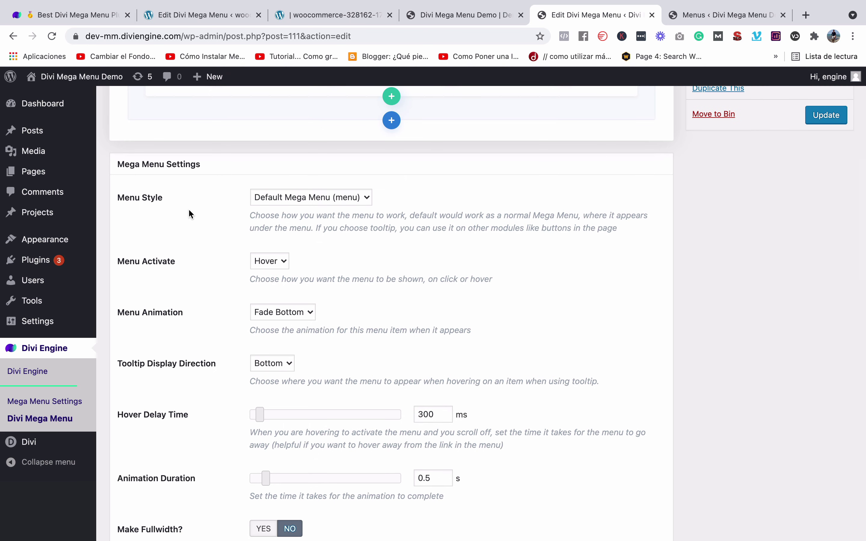
click(266, 207)
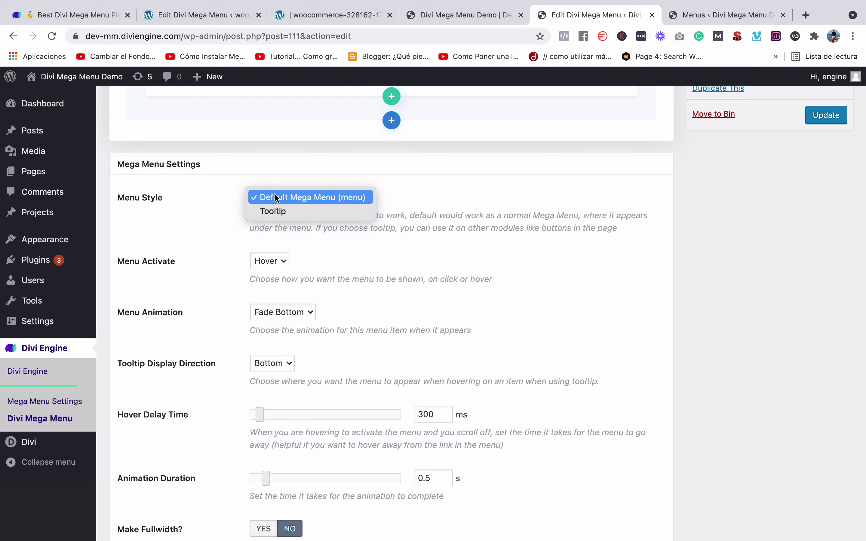
Step: Compare the Menu Style options with the menus on the demo site, returning to the Mega Drop Down editor
click(506, 16)
click(493, 17)
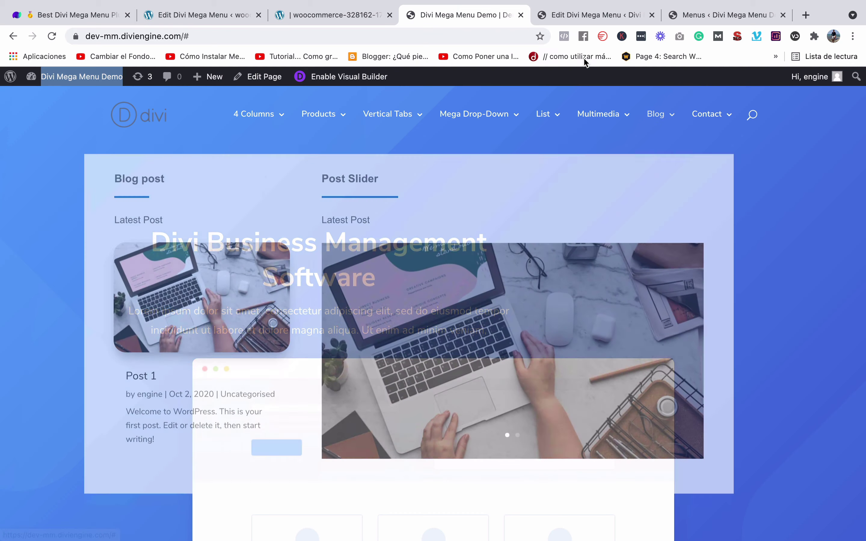
click(591, 14)
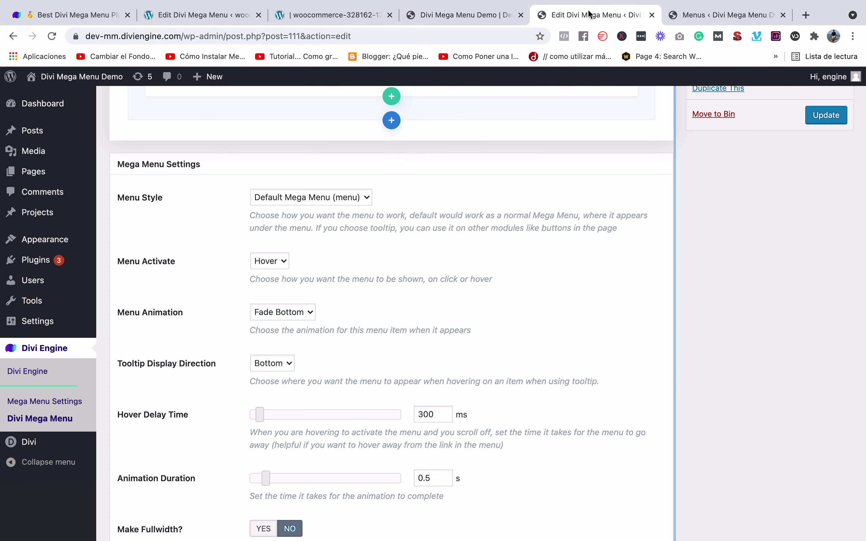
click(336, 196)
click(488, 6)
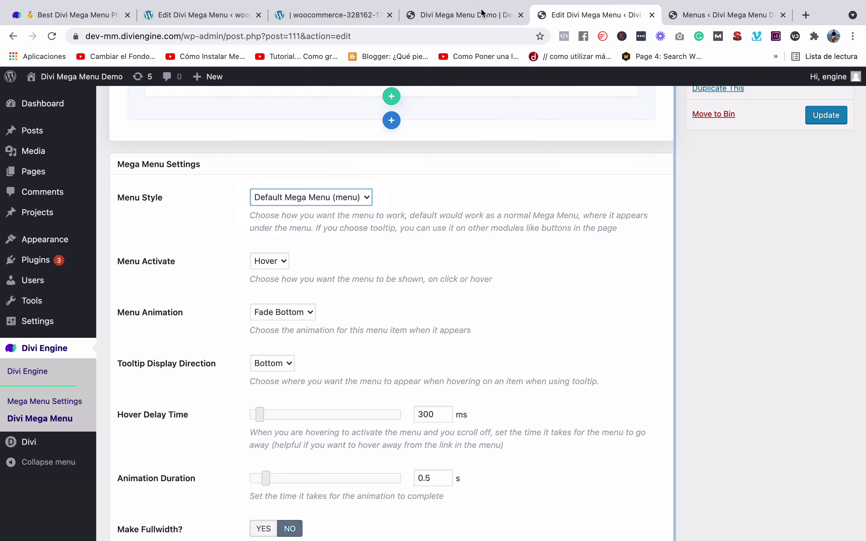
click(488, 7)
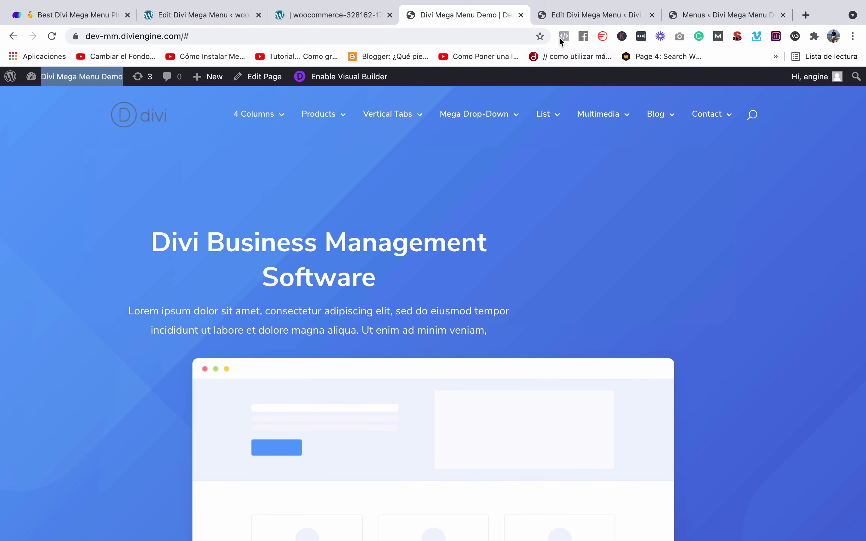
click(573, 14)
Step: Review the Menu Style, Menu Activate, Menu Animation and Tooltip Display Direction settings, keeping Default Mega Menu (menu) and Bottom
scroll(302, 154, down, 3)
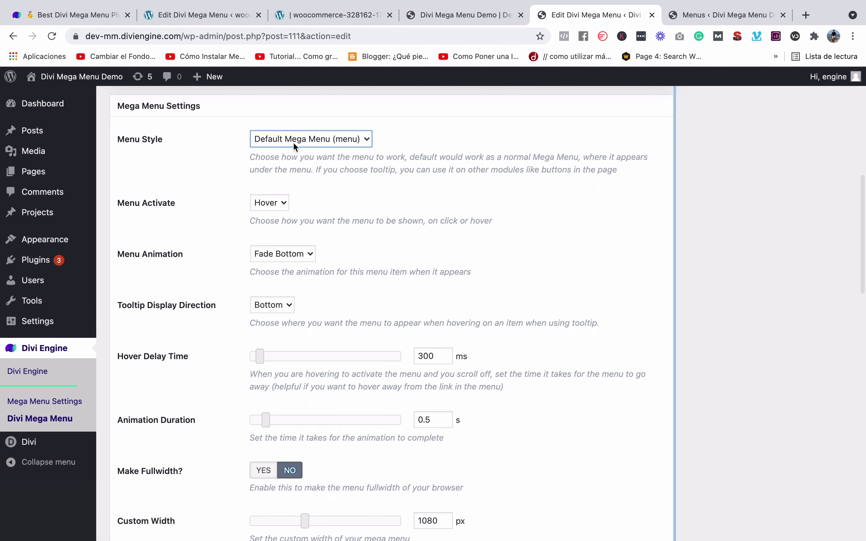
click(292, 140)
click(290, 139)
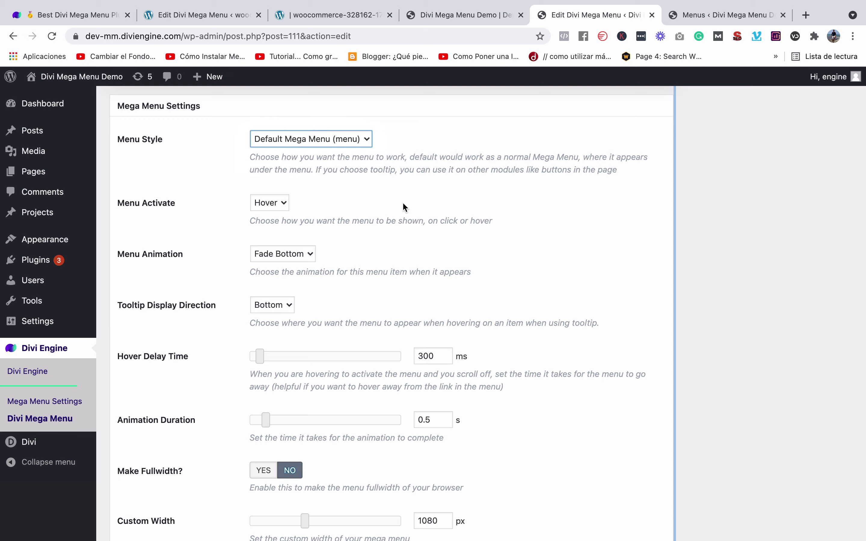
scroll(390, 199, down, 2)
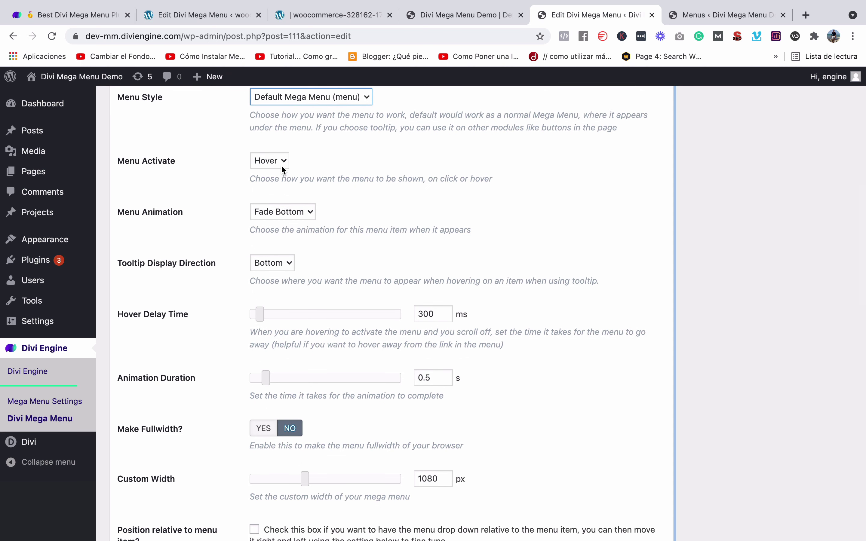
scroll(251, 193, down, 4)
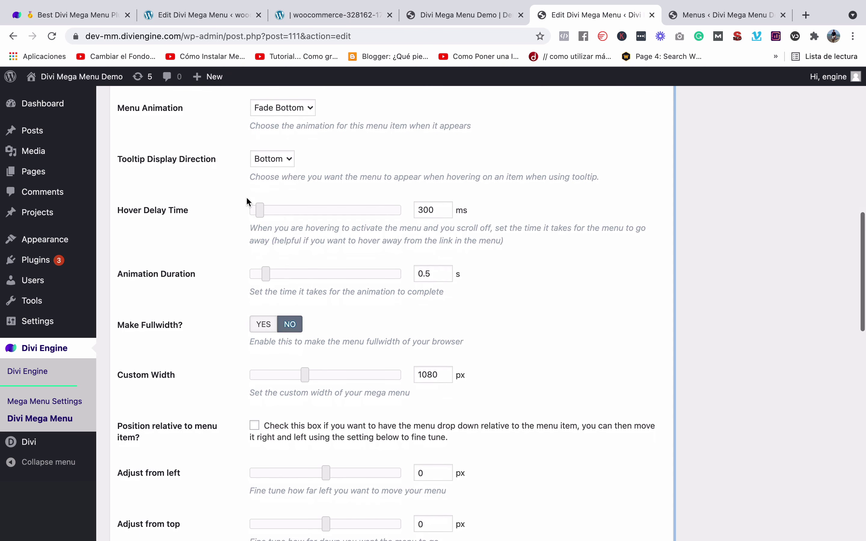
scroll(177, 177, down, 1)
drag(120, 149, 155, 152)
click(260, 147)
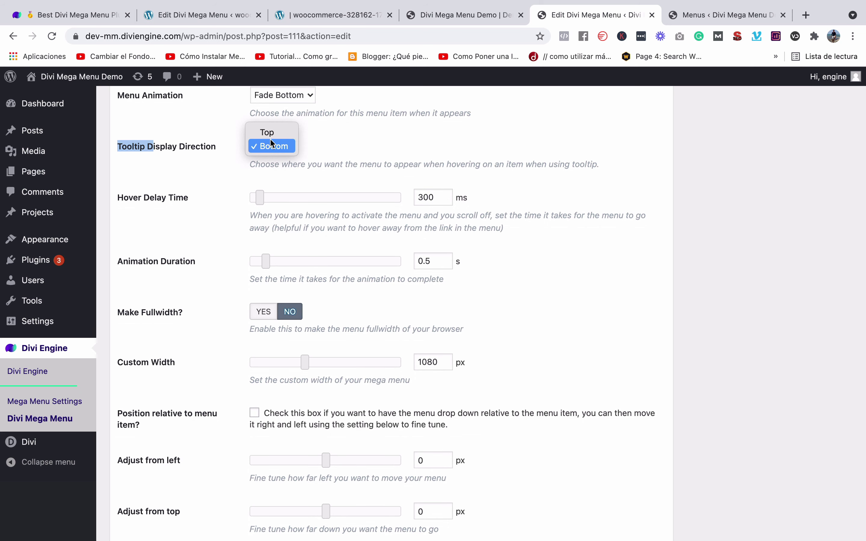
click(272, 146)
Step: Review the hover delay, animation duration, width, positioning and mobile settings of the mega menu, down to the triangle settings
scroll(192, 183, down, 3)
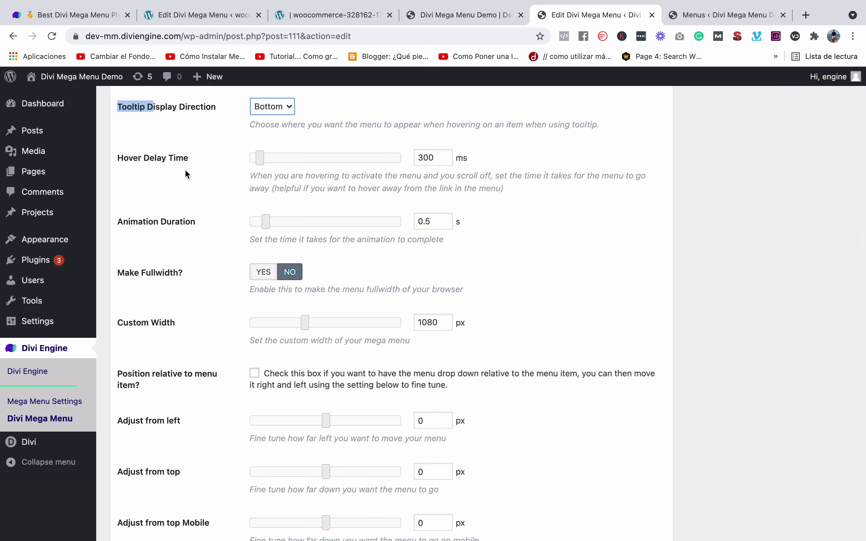
scroll(185, 174, down, 4)
scroll(198, 159, down, 2)
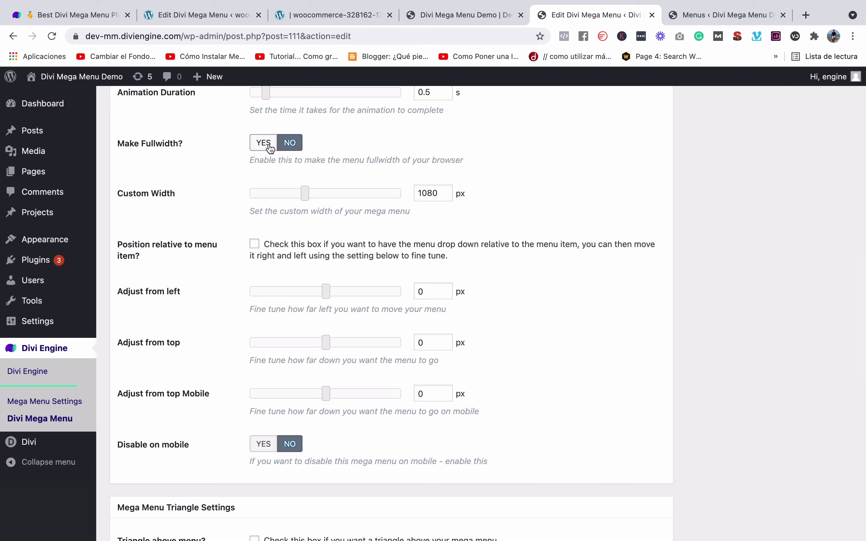
scroll(199, 201, down, 1)
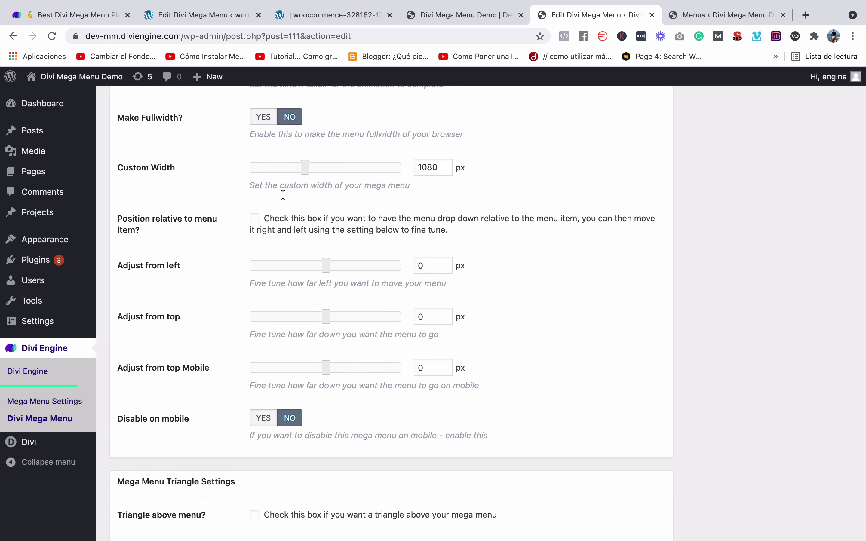
scroll(159, 206, down, 5)
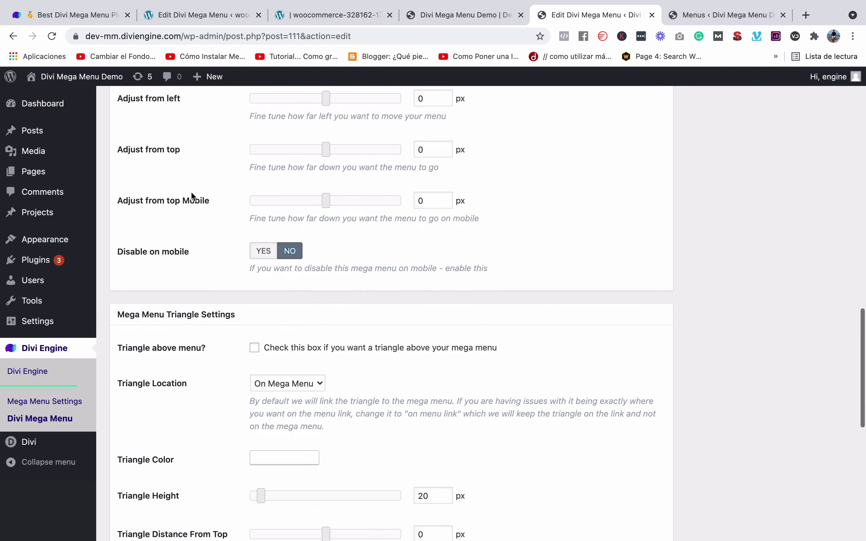
scroll(191, 191, up, 3)
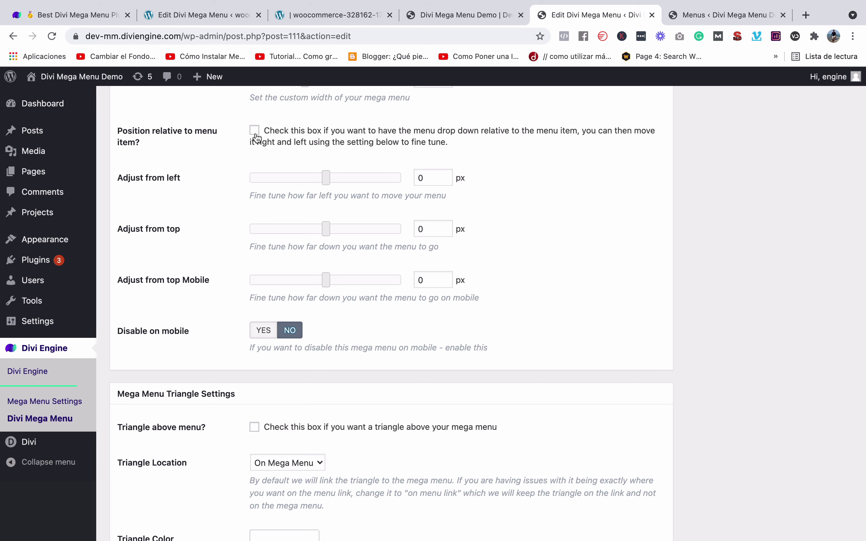
scroll(229, 300, down, 7)
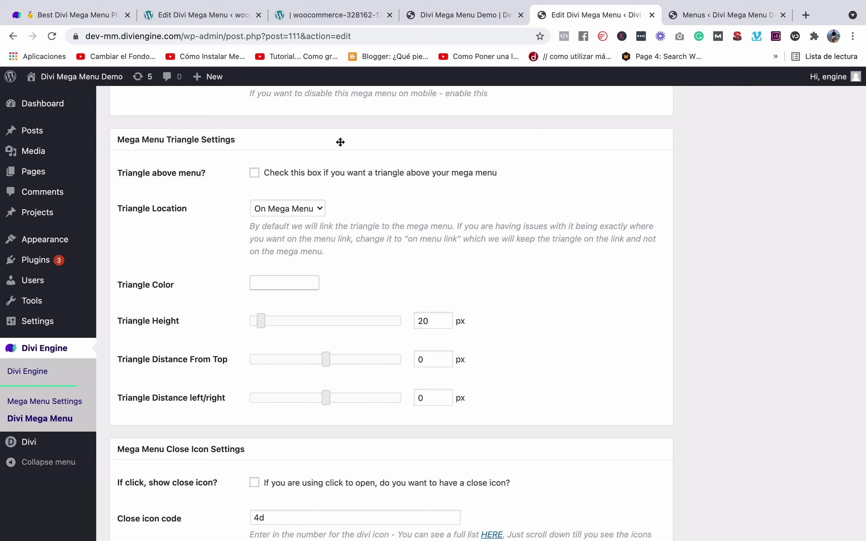
Step: View the Mega Drop-Down menu on the demo site and return to the Mega Drop Down editor
click(489, 21)
mouse_move(415, 122)
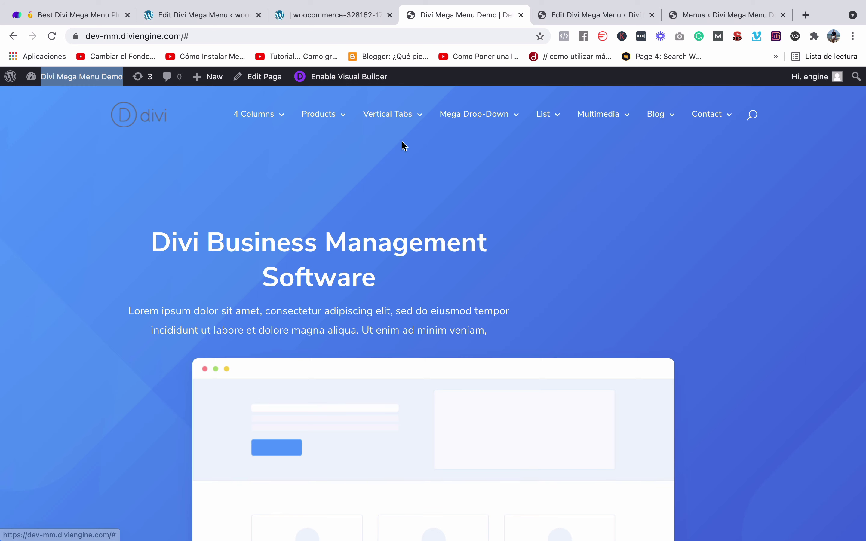
mouse_move(394, 145)
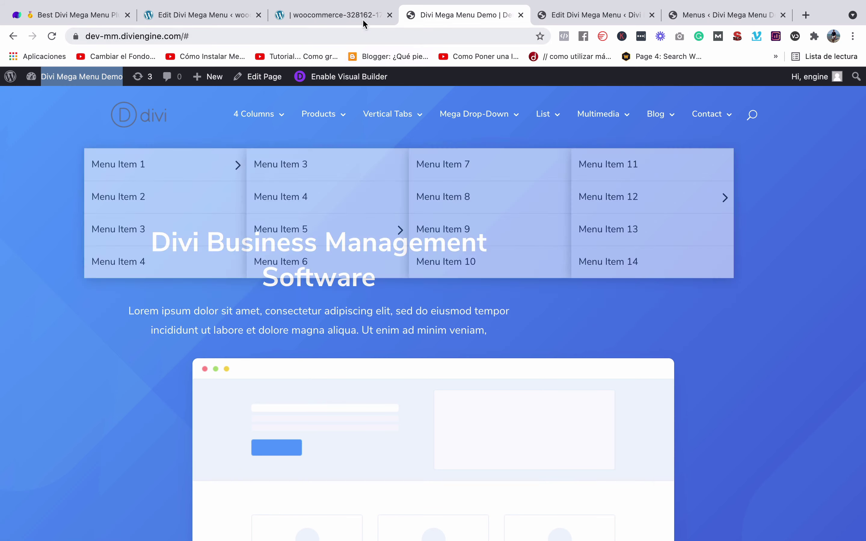
click(360, 17)
click(572, 12)
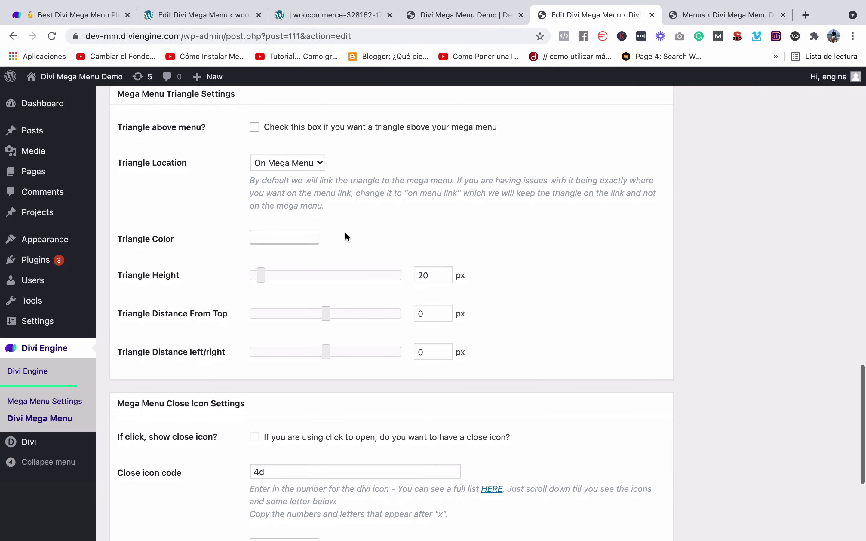
Step: Examine the triangle settings, keeping the Triangle Location on On Mega Menu, and review the close icon settings
scroll(345, 231, down, 1)
click(300, 158)
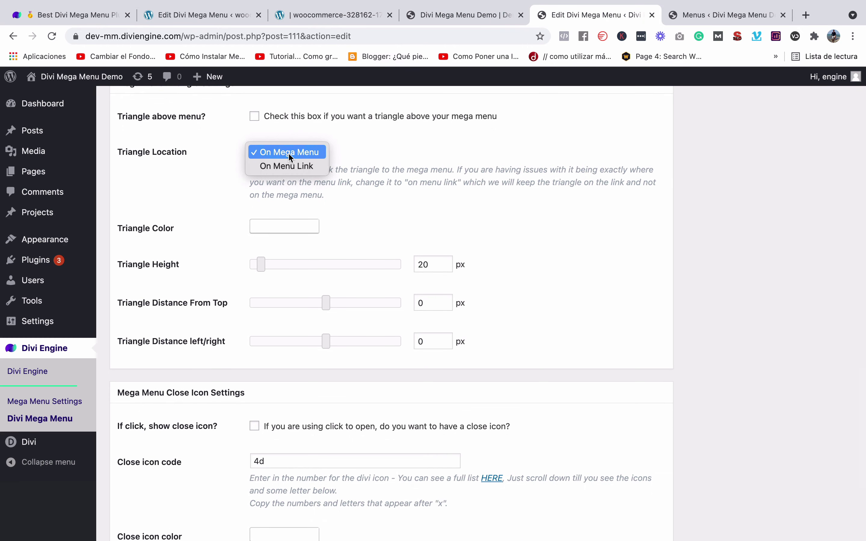
click(301, 153)
scroll(170, 181, down, 3)
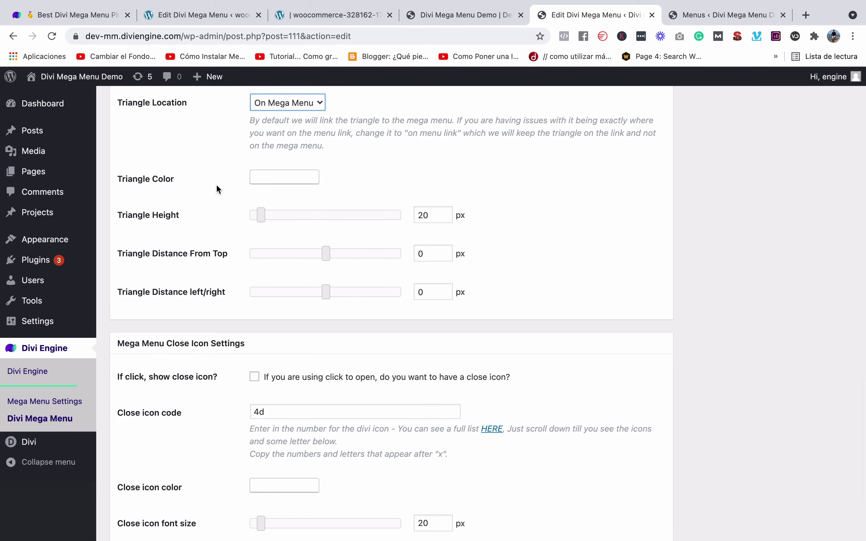
scroll(215, 184, down, 2)
scroll(216, 184, down, 3)
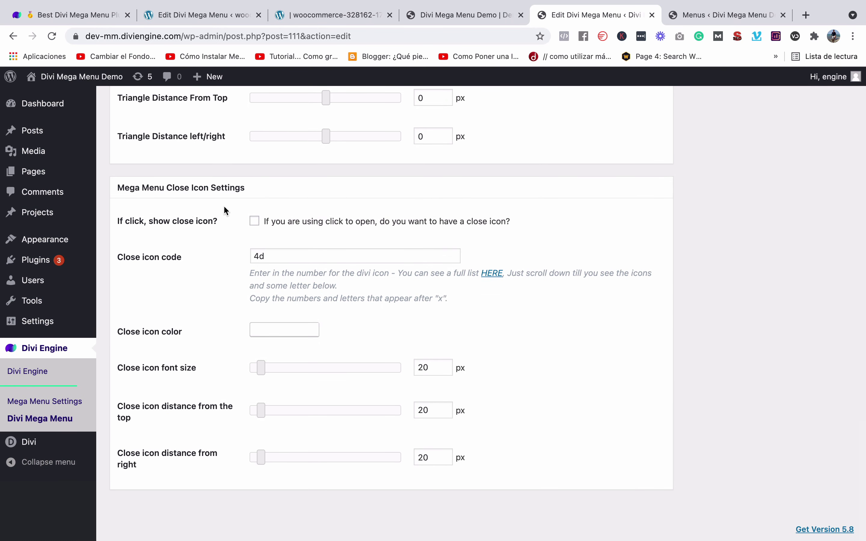
Step: Go back to the Menu Activate setting and check its Hover and Click options, keeping Hover
scroll(198, 228, up, 20)
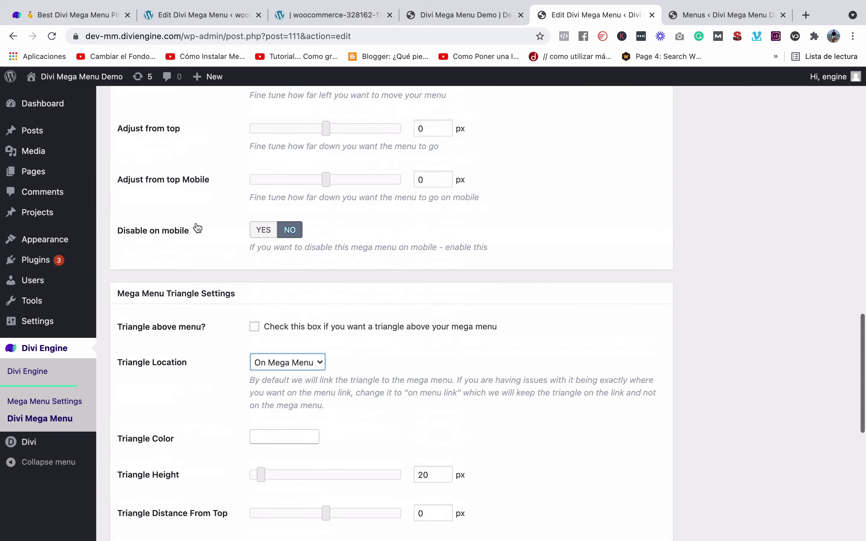
scroll(271, 229, down, 4)
click(271, 227)
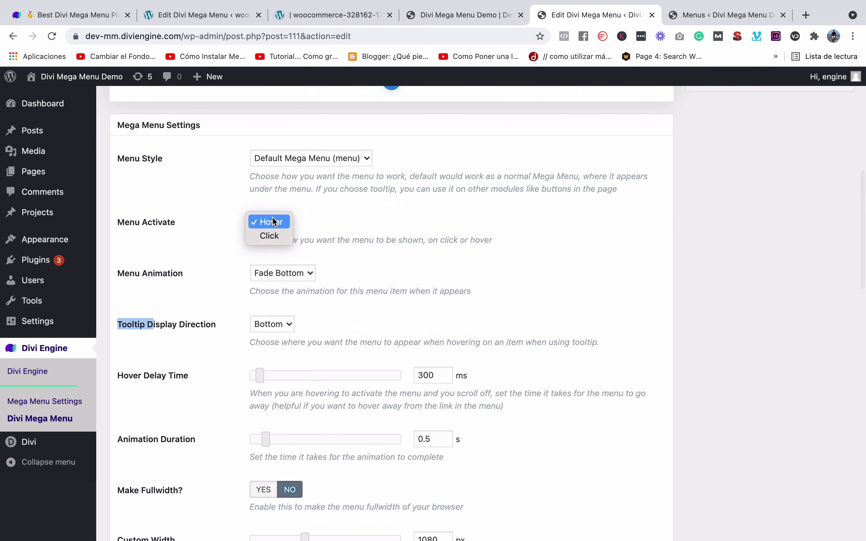
click(335, 209)
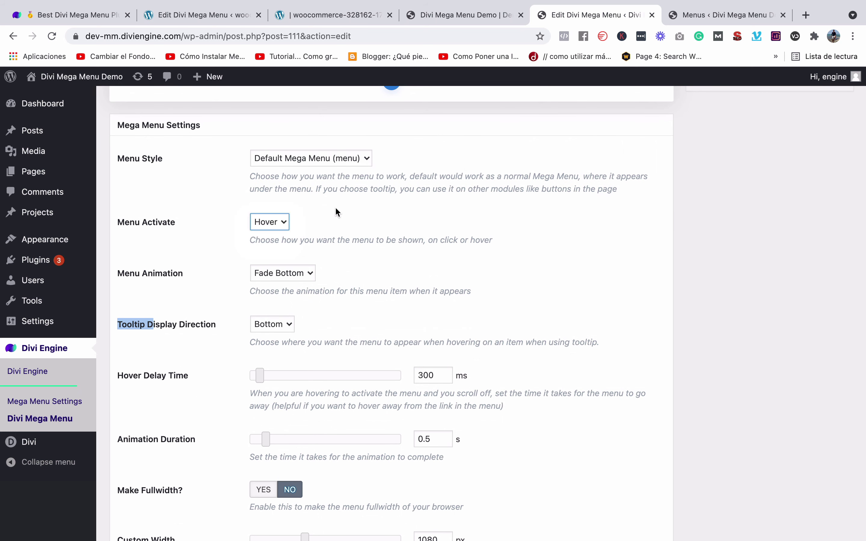
Step: View the demo site's Mega Drop-Down menu, the store site and its Services mega menu, returning to the Mega Drop Down editor
click(466, 16)
mouse_move(463, 116)
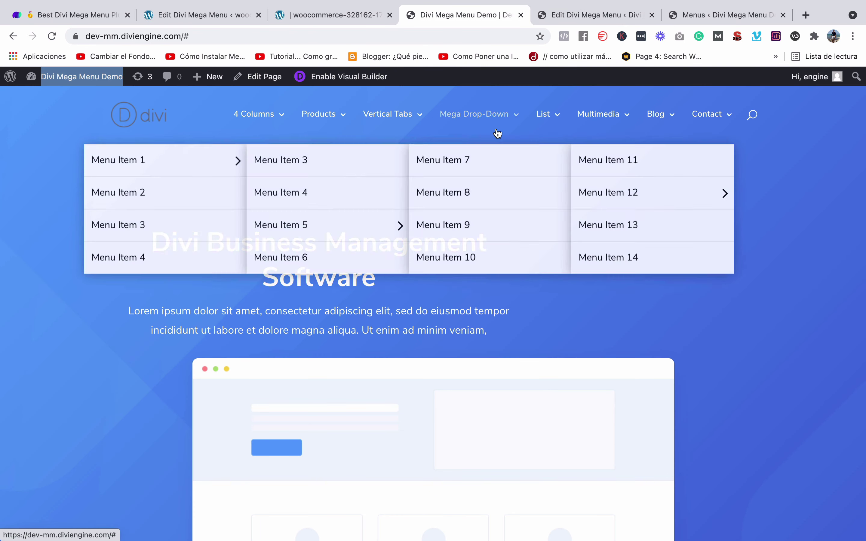
click(354, 16)
scroll(371, 290, down, 10)
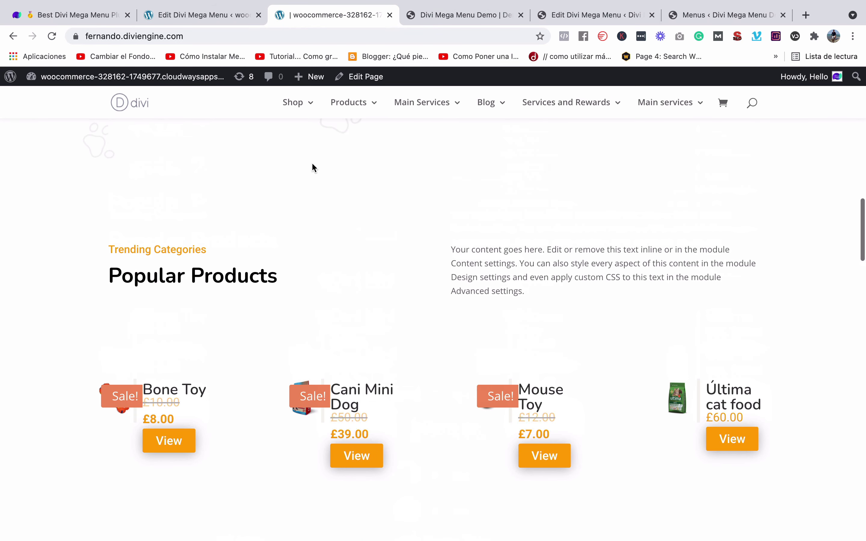
click(195, 15)
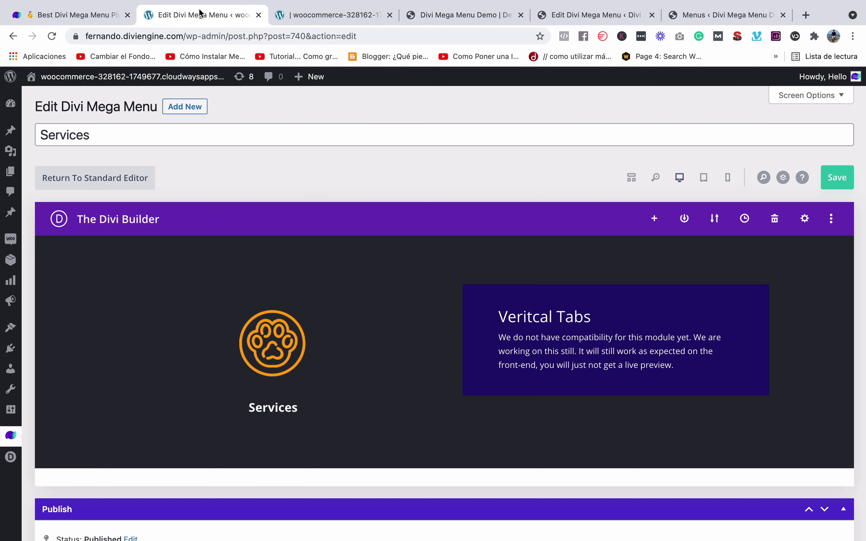
click(562, 15)
Step: Look over the close icon and triangle settings once more and return to the builder layout with the four Mega Drop-down modules
scroll(487, 162, down, 20)
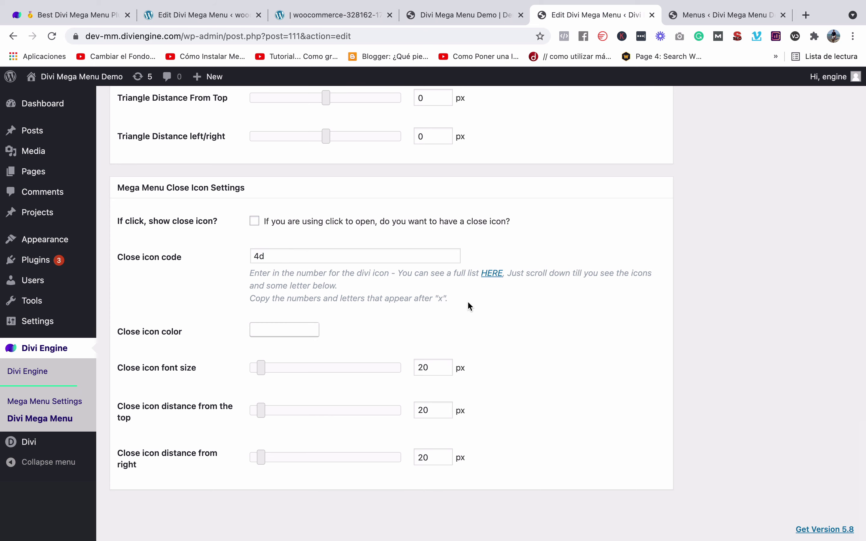
scroll(636, 198, up, 8)
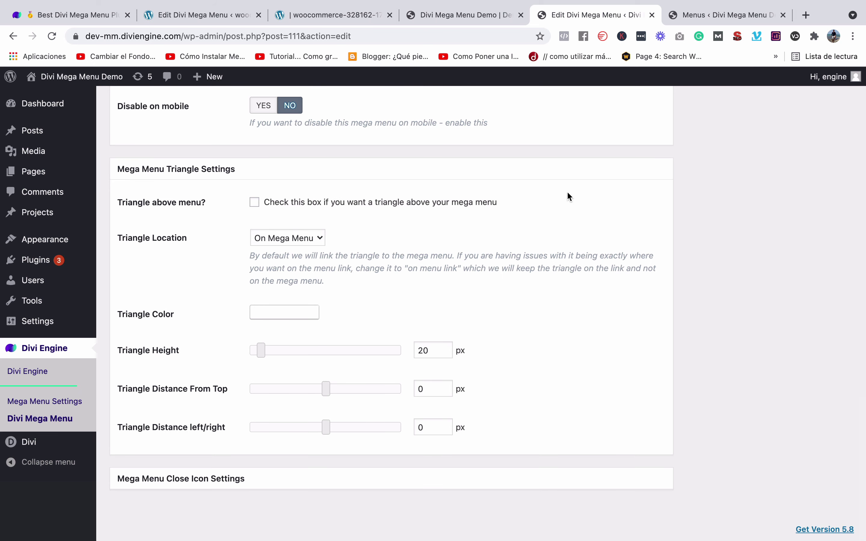
scroll(605, 279, up, 15)
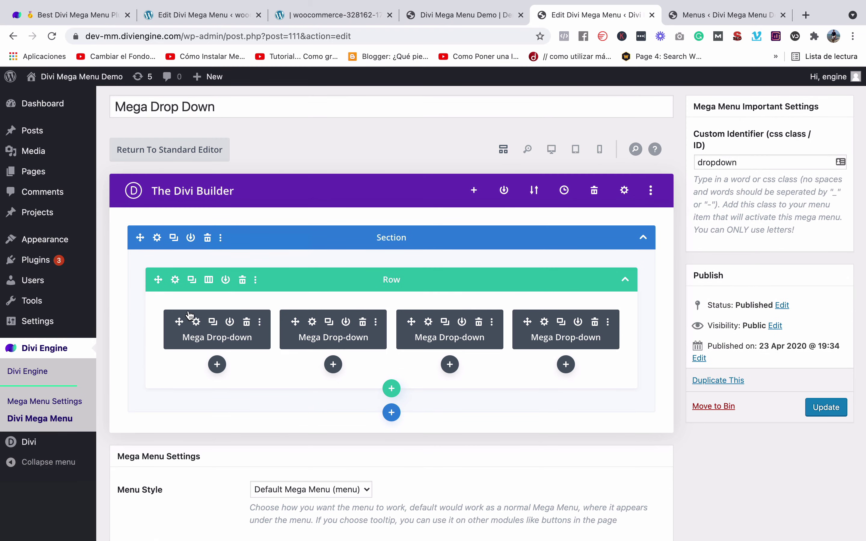
Step: Open the first Mega Drop-down module's settings and examine the Select Menu options, keeping Mega Drop Down 1
click(196, 321)
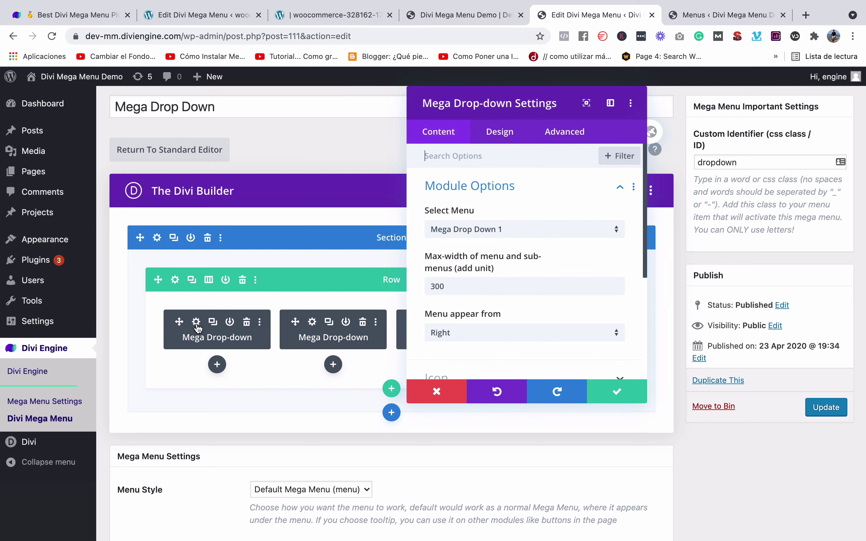
click(487, 231)
click(555, 202)
scroll(536, 281, down, 5)
scroll(536, 281, up, 5)
click(502, 232)
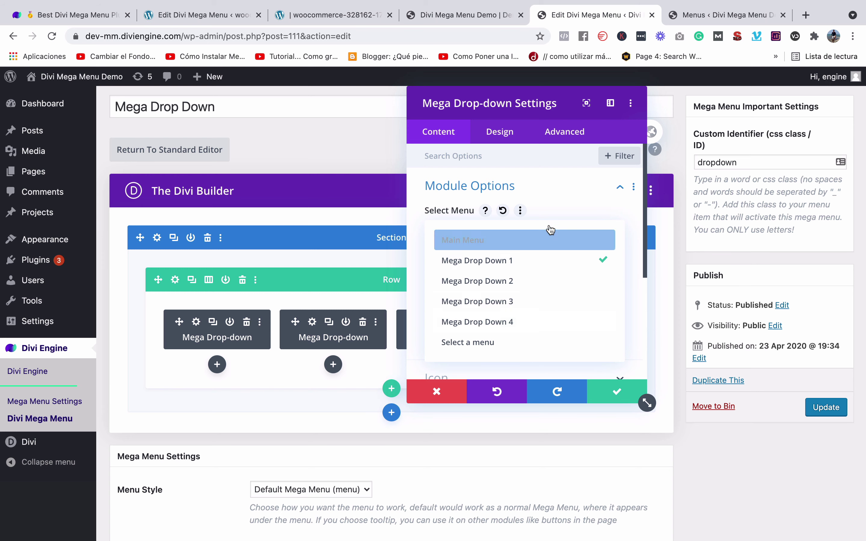
click(550, 214)
scroll(541, 236, down, 5)
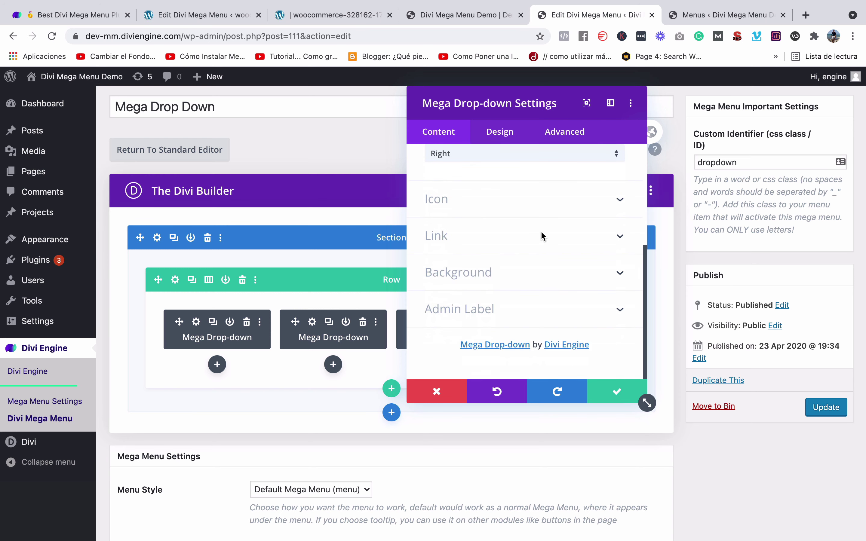
scroll(541, 236, up, 3)
scroll(542, 237, up, 2)
click(542, 230)
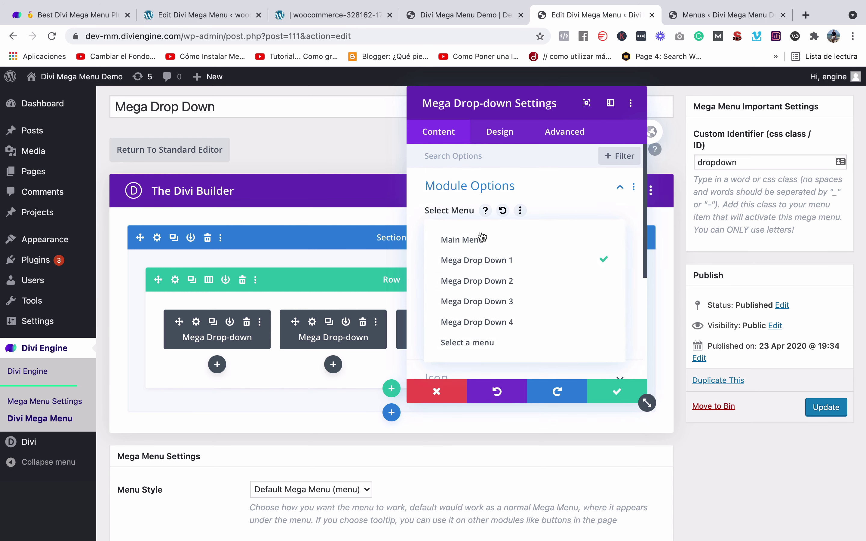
click(561, 203)
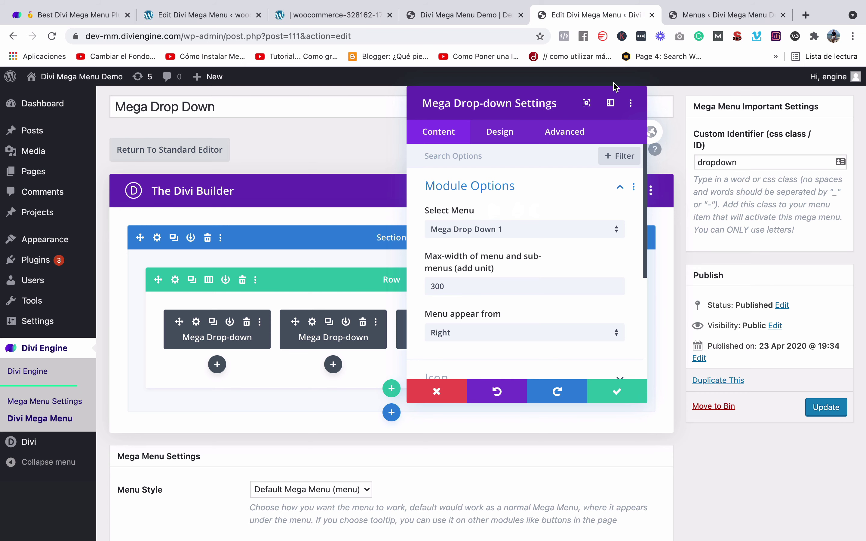
Step: Switch to the WordPress Menus page and examine the Main Menu's structure and menu settings
click(726, 15)
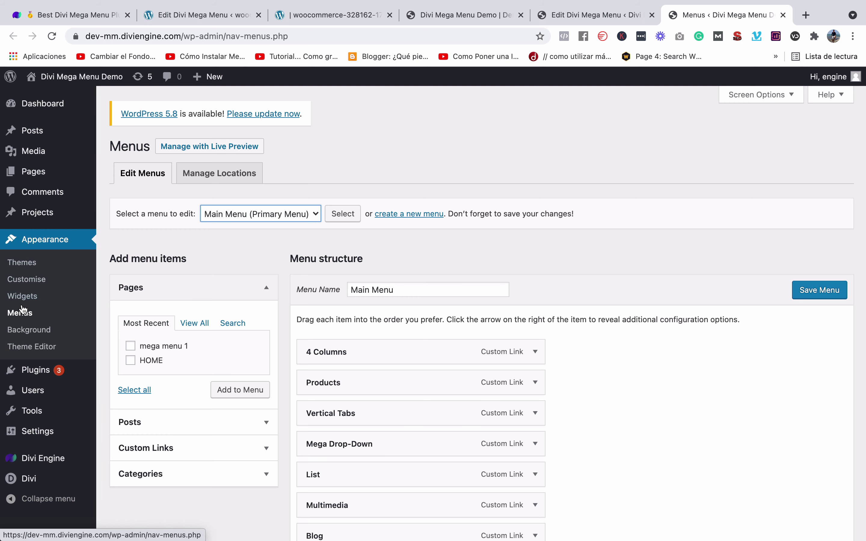
scroll(365, 352, down, 6)
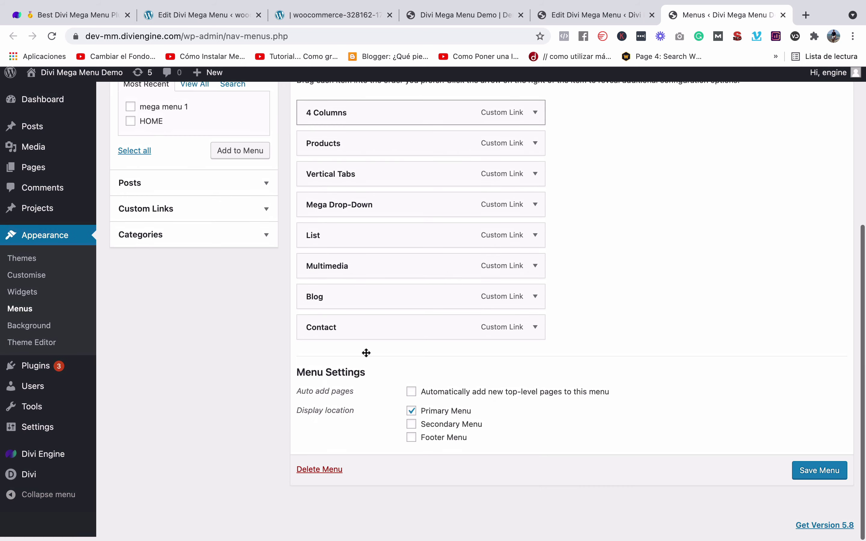
scroll(366, 350, up, 4)
scroll(365, 353, up, 2)
scroll(365, 353, down, 5)
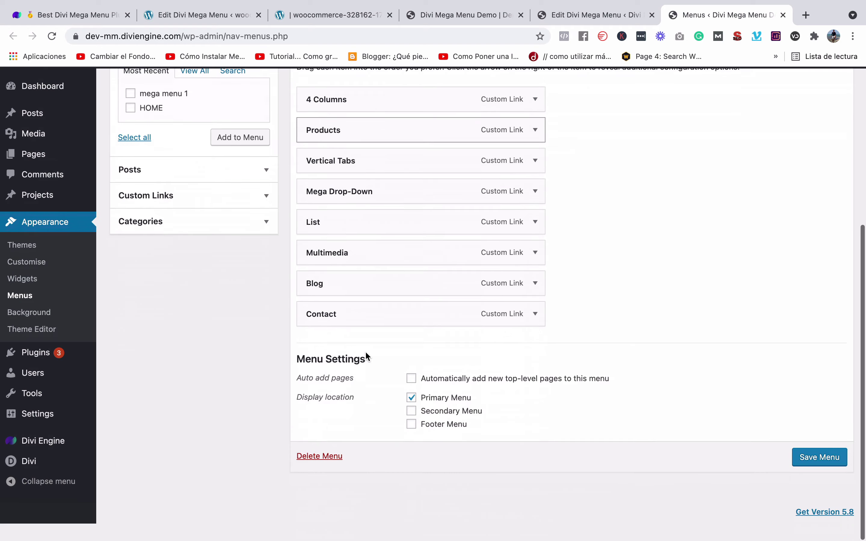
scroll(367, 358, up, 5)
scroll(371, 310, down, 5)
scroll(373, 313, up, 5)
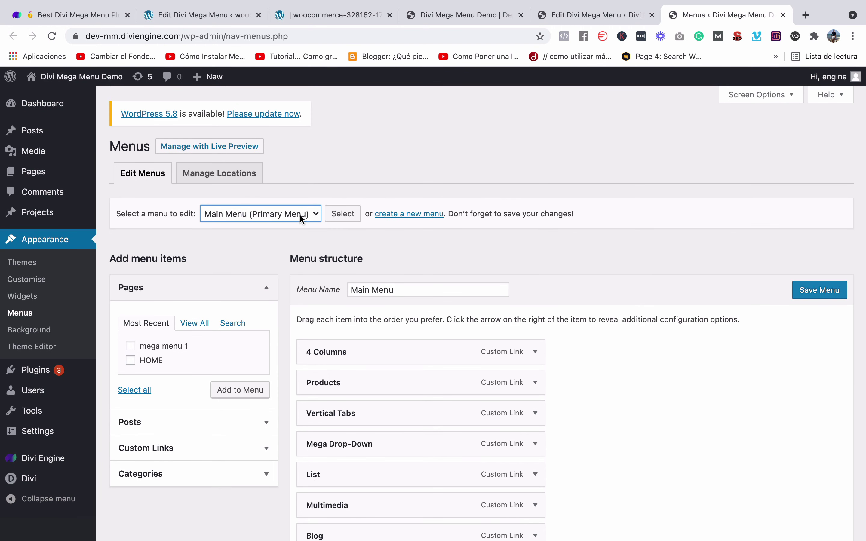
Step: Load the Mega Drop Down 1 menu for editing in place of the Main Menu
click(300, 213)
click(300, 213)
click(252, 215)
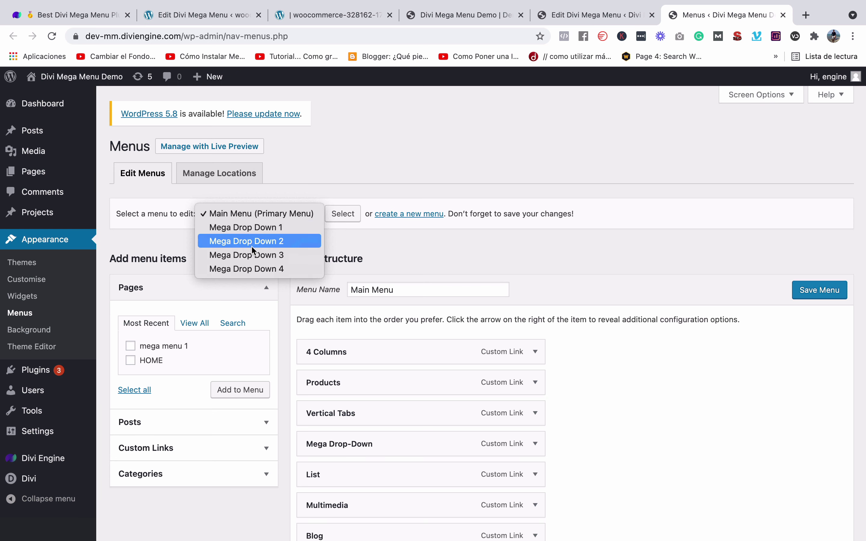
click(261, 233)
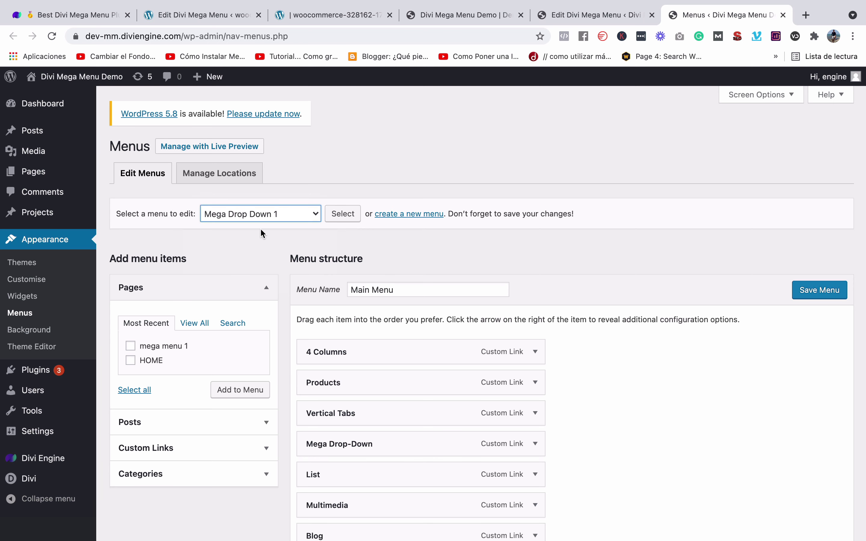
click(347, 220)
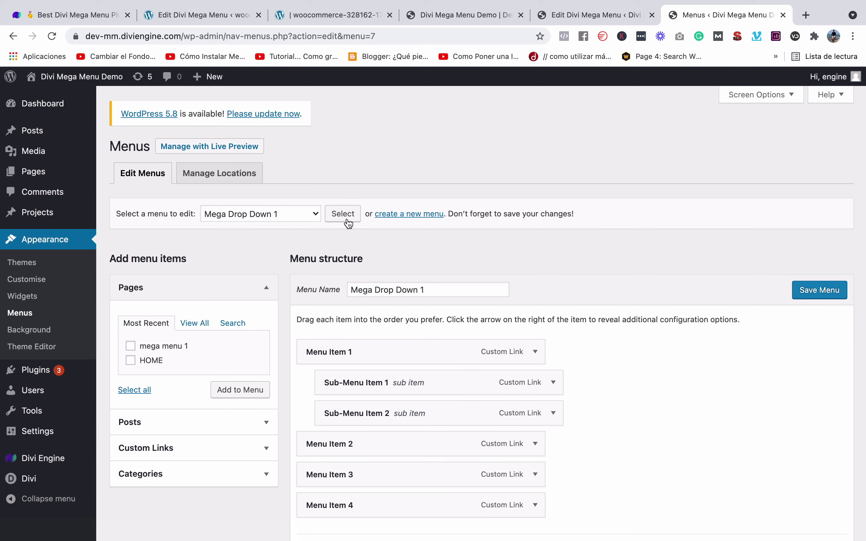
Step: Examine the items and sub-items of Mega Drop Down 1, expanding and collapsing the details of Menu Item 1
scroll(349, 223, down, 3)
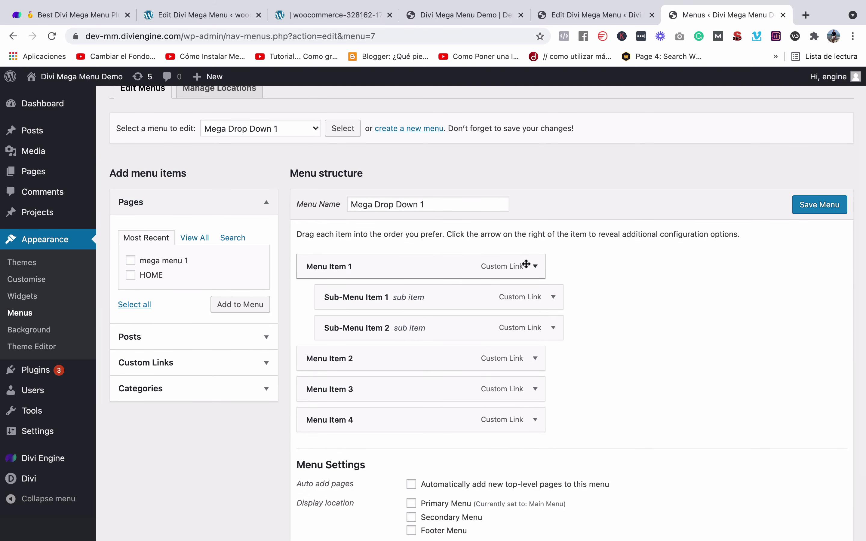
click(536, 274)
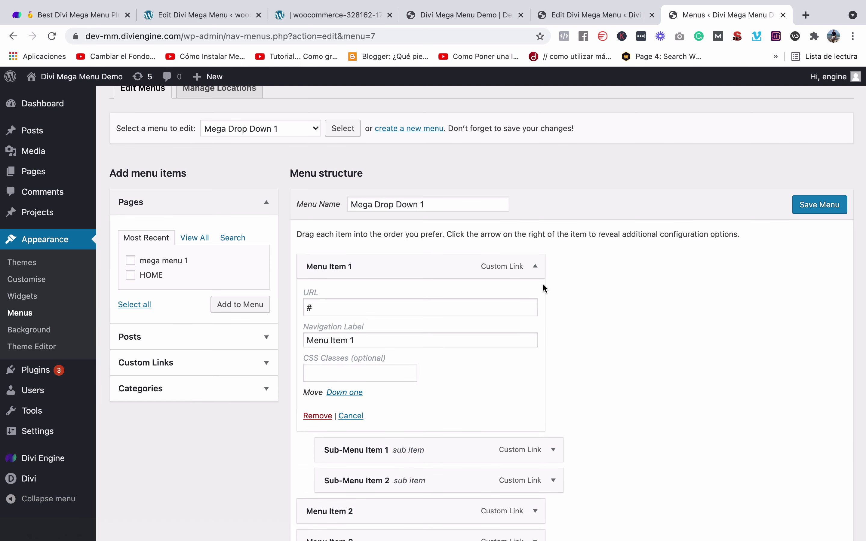
click(538, 274)
scroll(478, 284, down, 1)
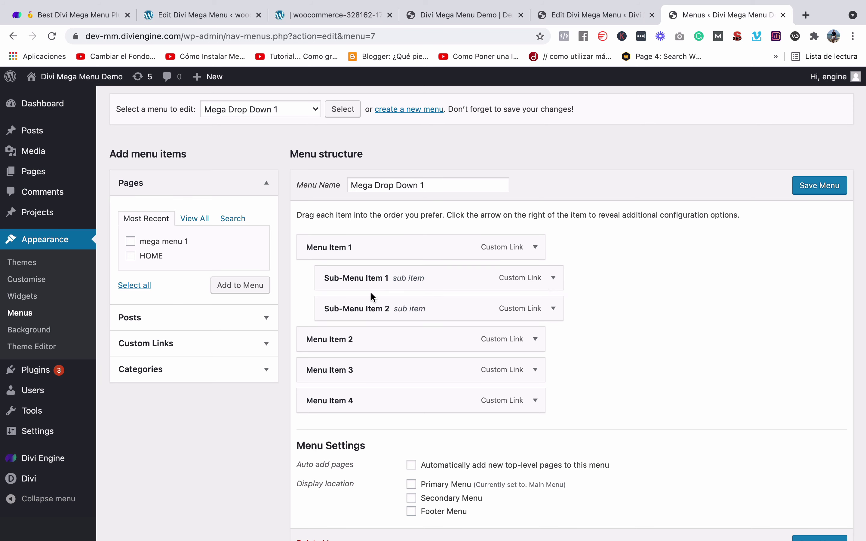
scroll(386, 304, down, 3)
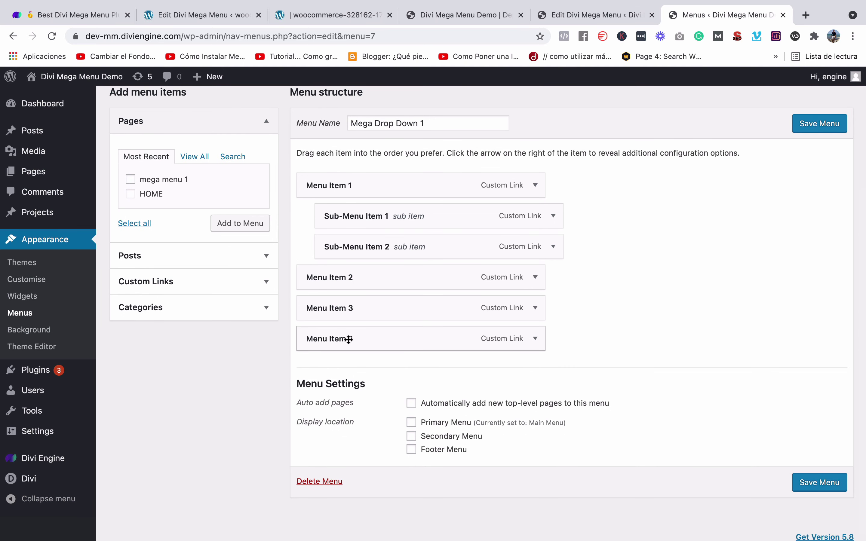
scroll(467, 145, up, 2)
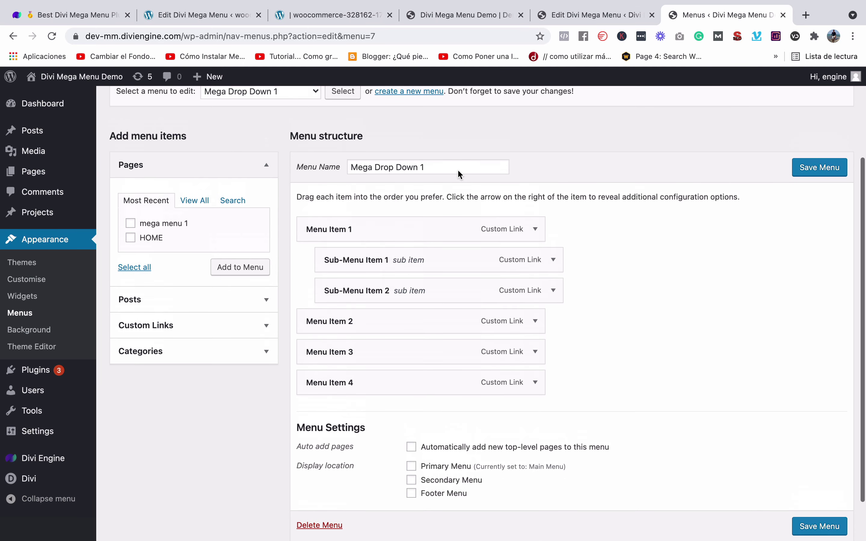
Step: View the demo site's Mega Drop-Down menu and Menu Item 1's submenu, check the module settings, and return to the Menus page
click(460, 15)
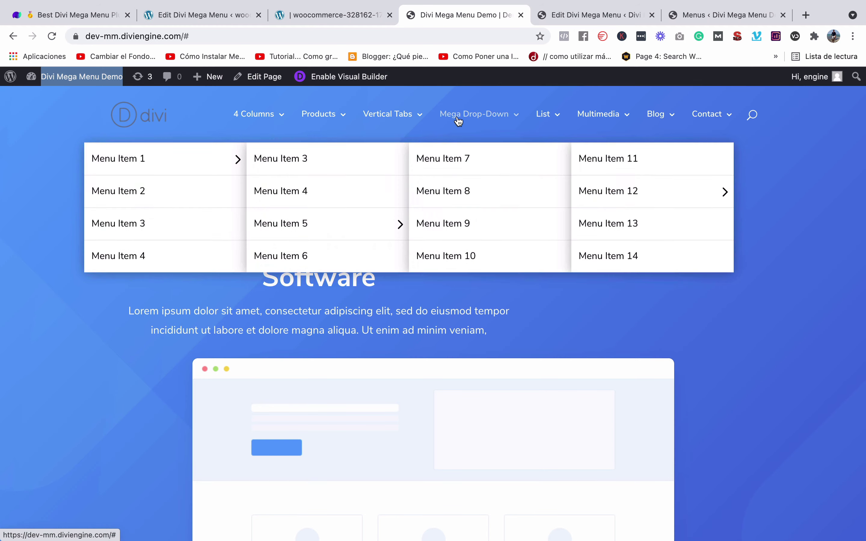
mouse_move(488, 127)
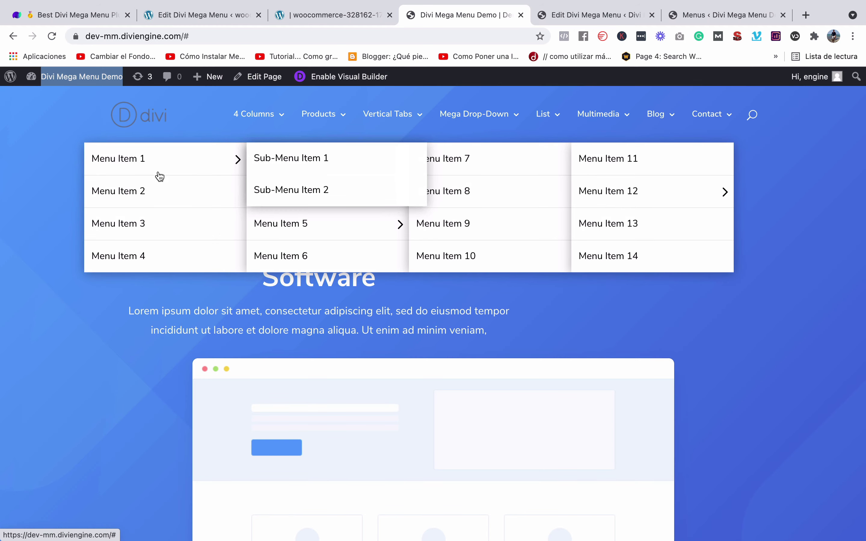
mouse_move(160, 164)
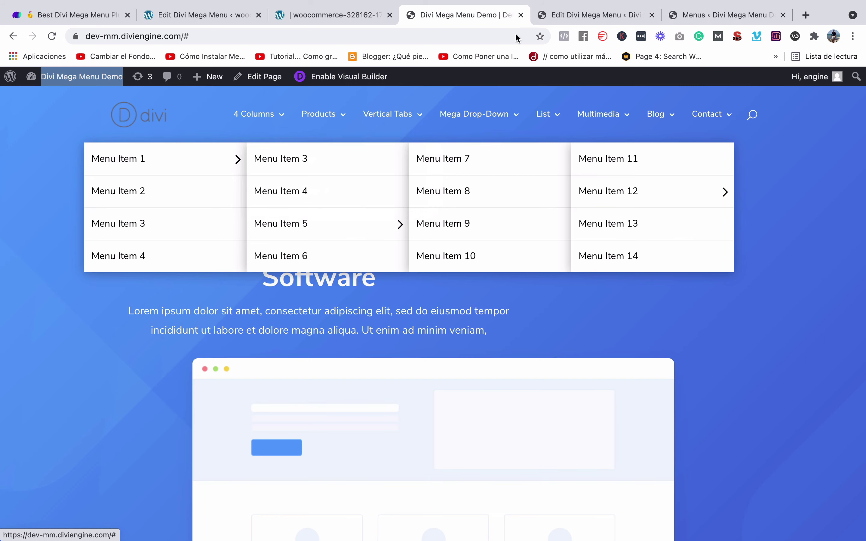
click(343, 13)
click(598, 13)
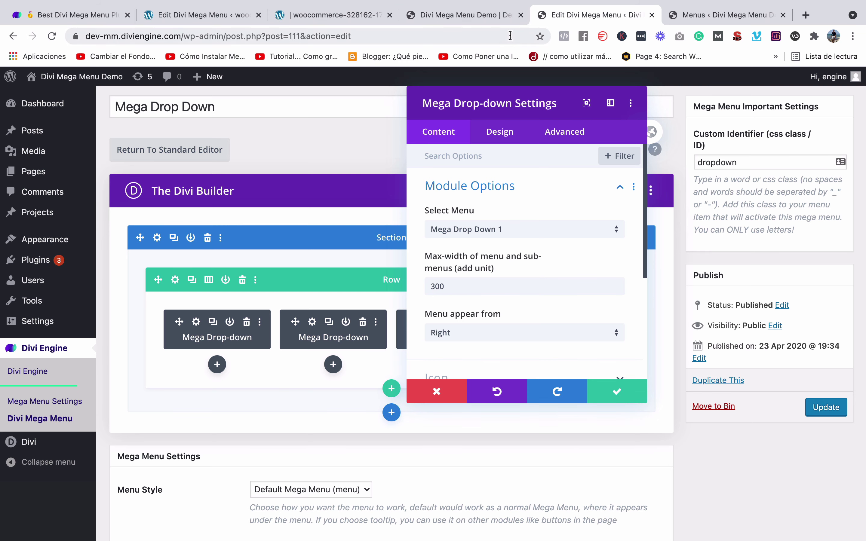
click(696, 17)
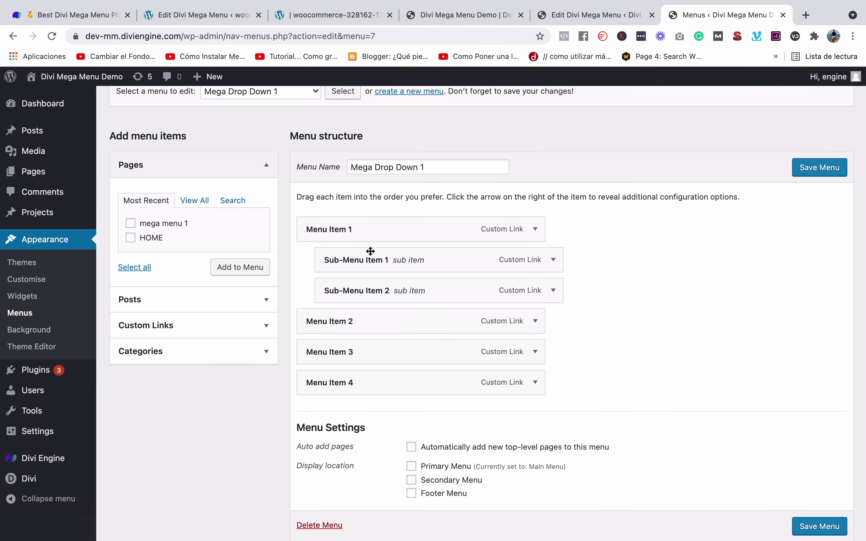
Step: Review the list of available menus and the structure of Mega Drop Down 1, keeping that menu selected
scroll(401, 286, up, 2)
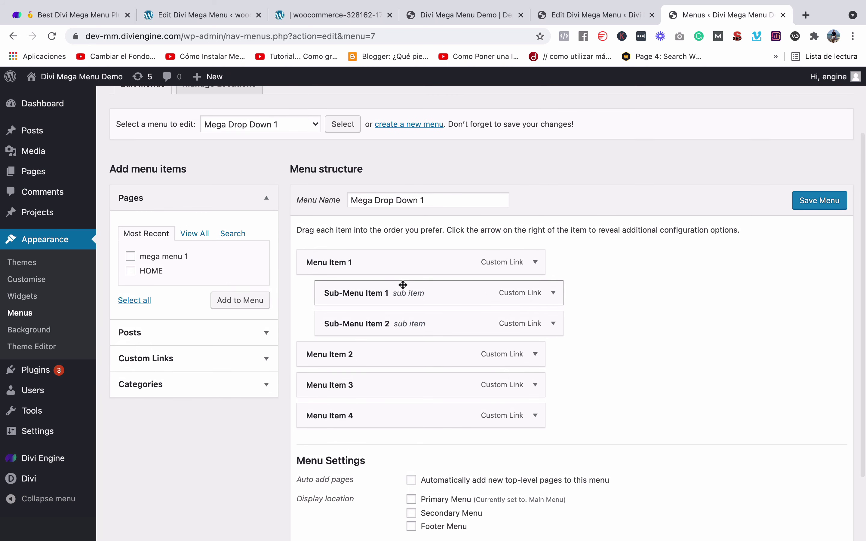
scroll(403, 285, up, 1)
click(290, 148)
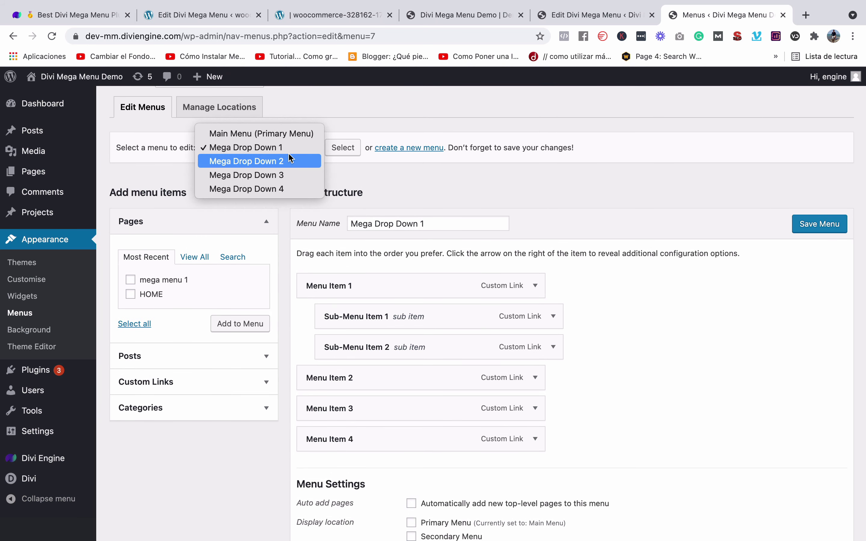
click(425, 188)
scroll(425, 188, up, 2)
scroll(425, 189, down, 5)
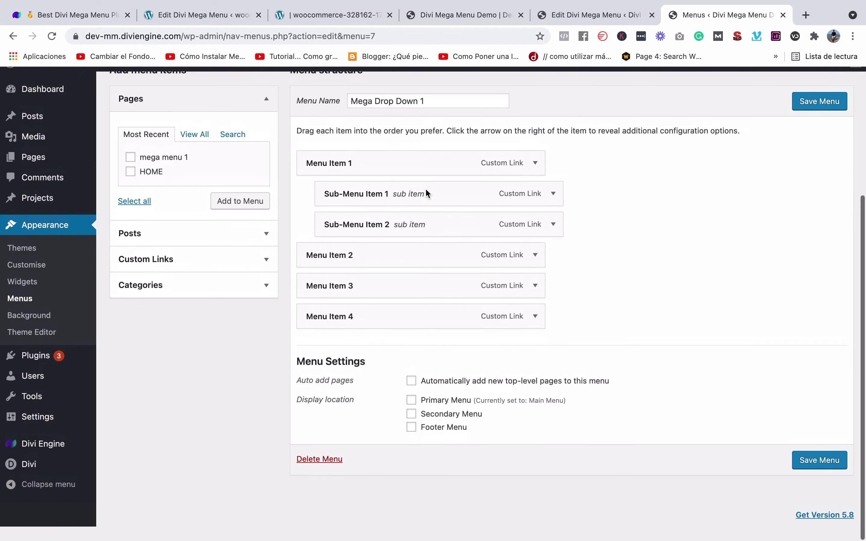
scroll(483, 302, up, 2)
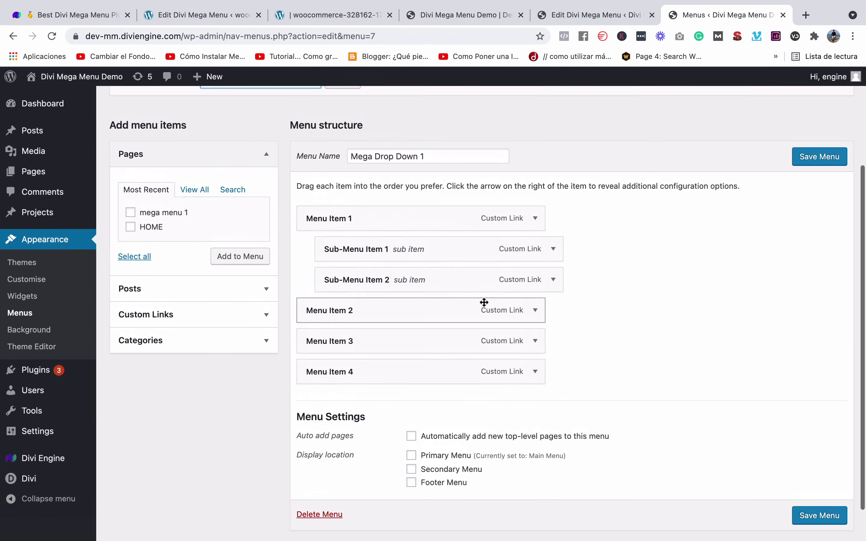
scroll(484, 302, up, 5)
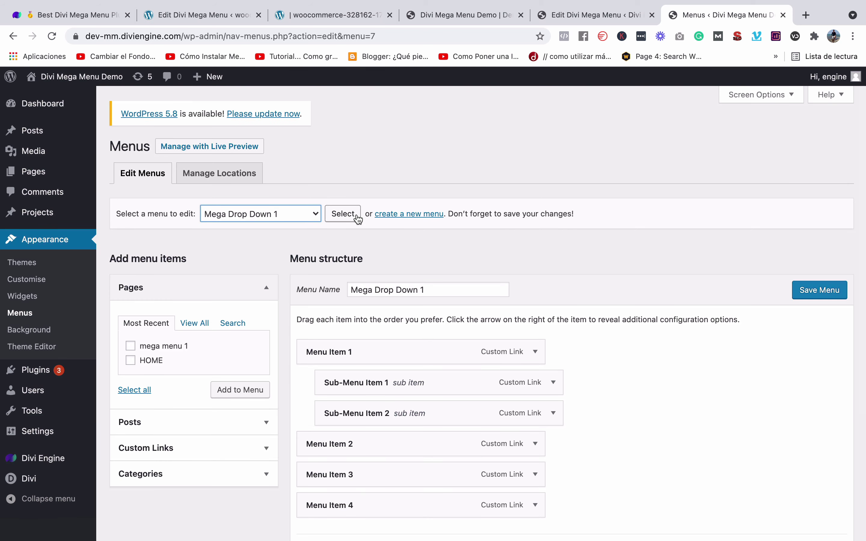
Step: Create a new menu named "mega drop" and show the Custom Links options for adding items
click(404, 218)
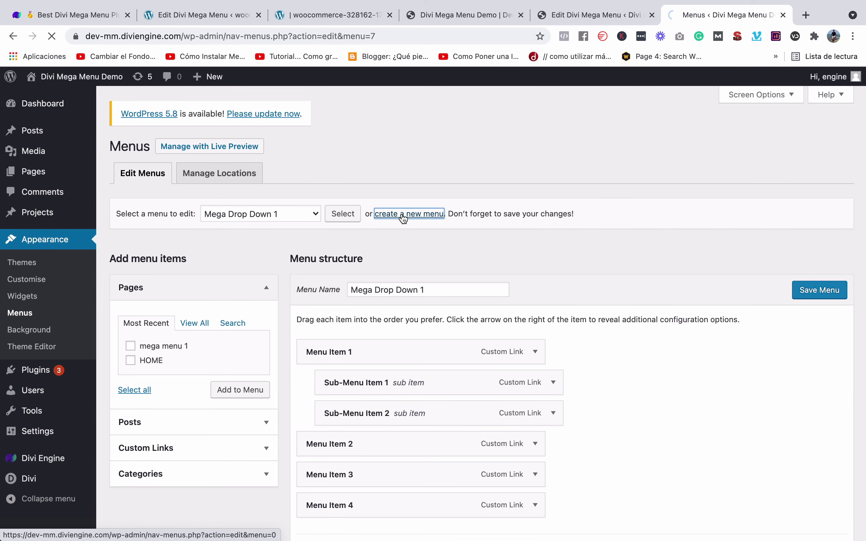
click(405, 292)
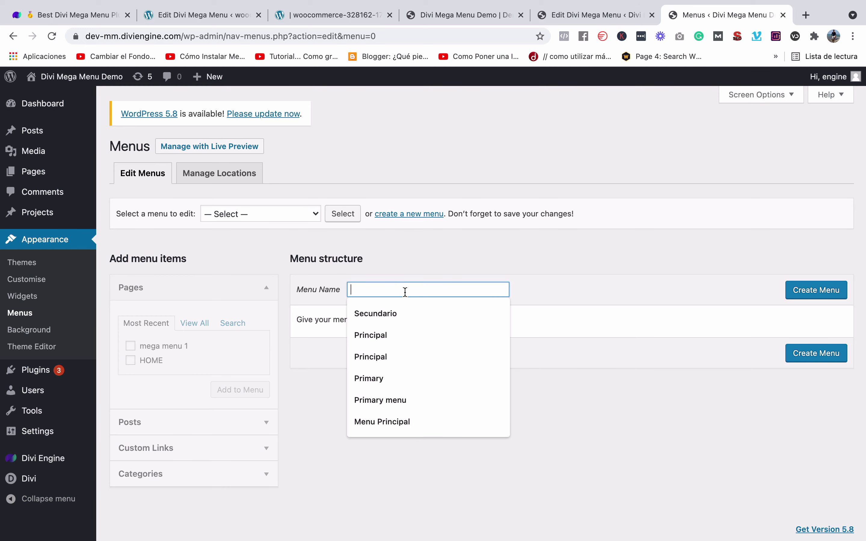
text(mega drop)
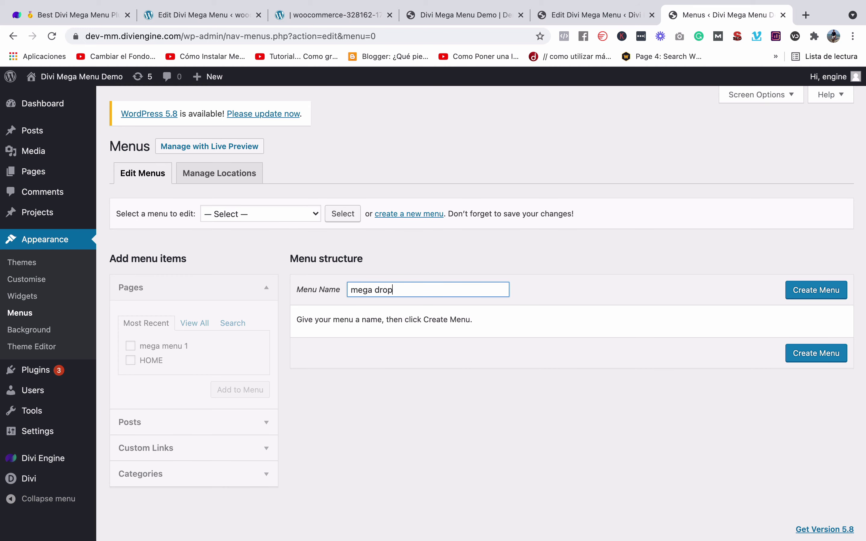
click(650, 365)
click(821, 294)
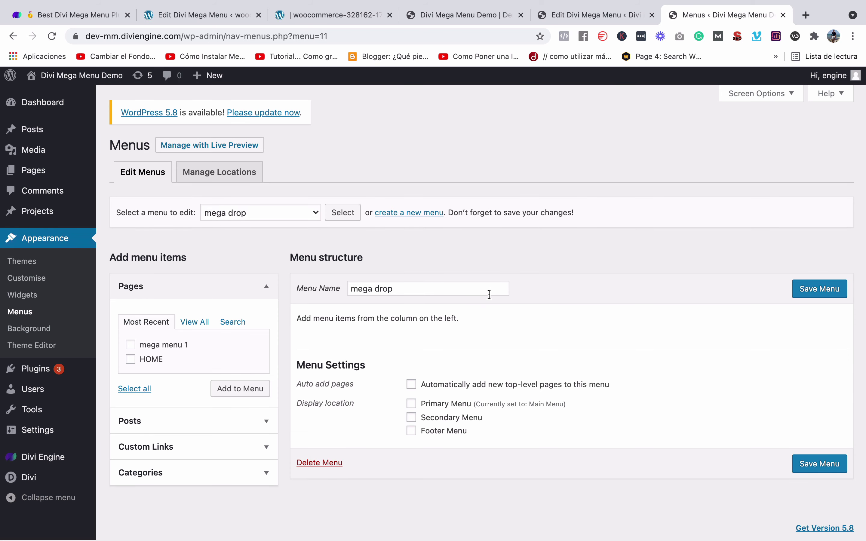
click(192, 452)
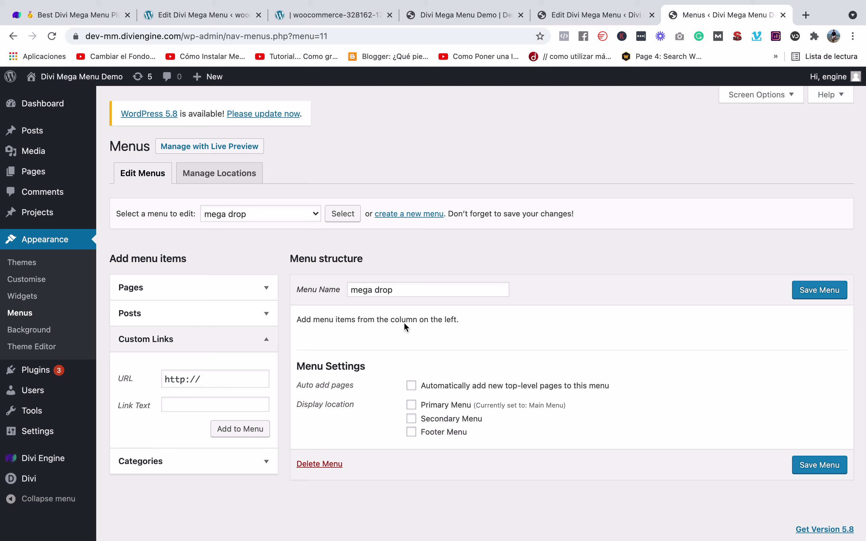
Step: Load the Mega Drop Down 2 menu for editing in place of the mega drop menu
click(300, 217)
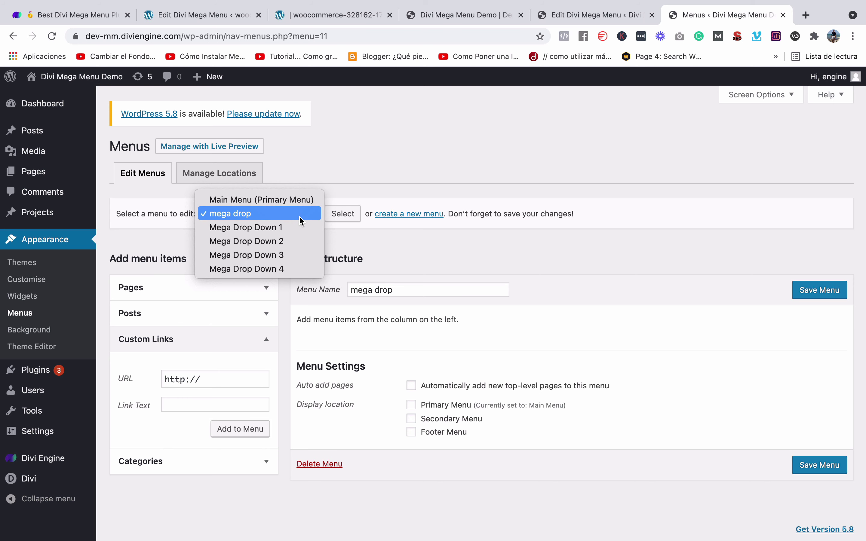
click(275, 225)
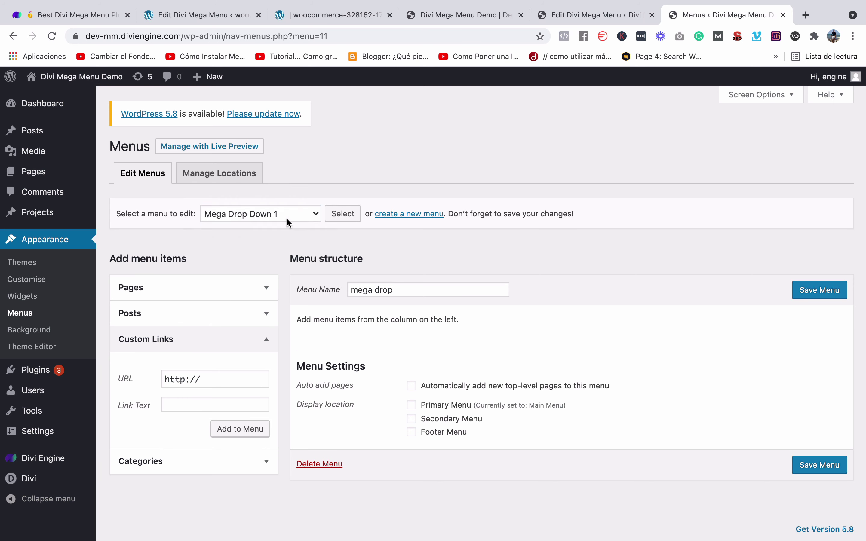
click(282, 220)
click(276, 226)
click(336, 217)
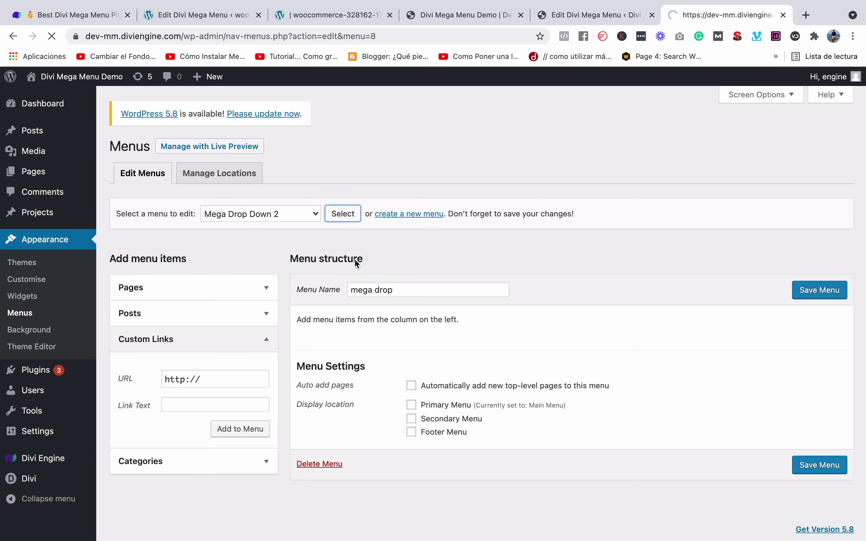
Step: Examine the Mega Drop Down 2 menu structure, from its top-level items to its most deeply nested sub-items
scroll(413, 325, down, 2)
scroll(414, 327, down, 10)
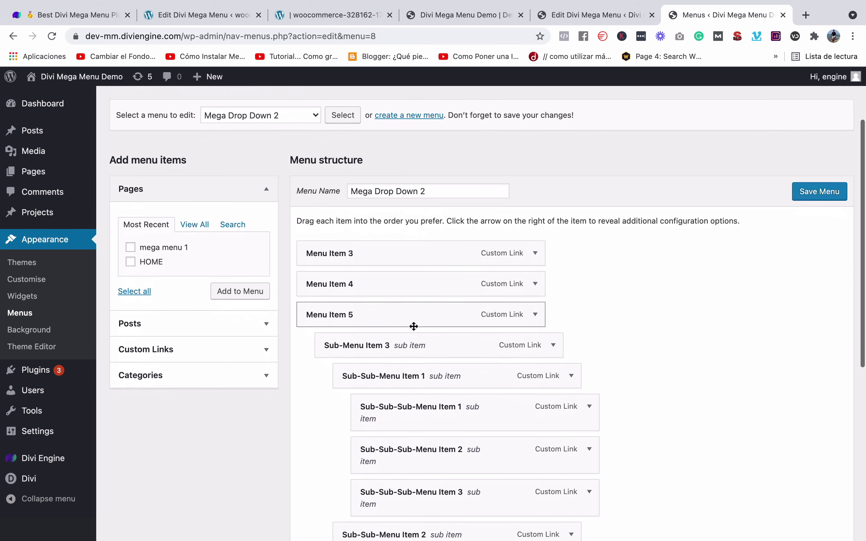
scroll(405, 286, up, 2)
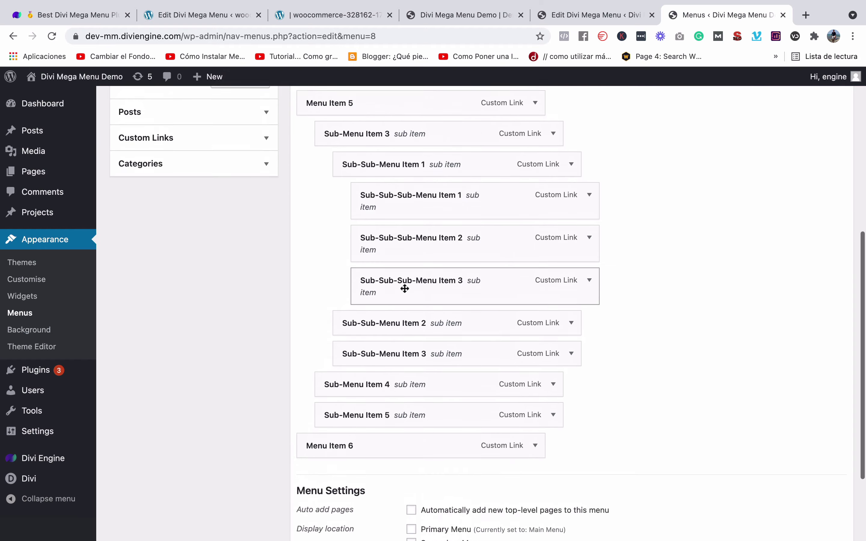
scroll(405, 286, down, 4)
scroll(404, 286, up, 15)
scroll(411, 308, down, 6)
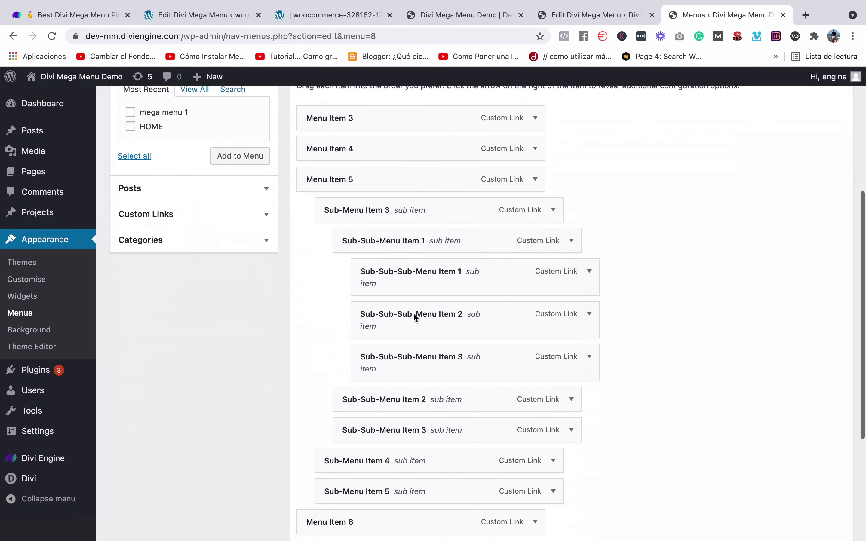
scroll(412, 308, up, 7)
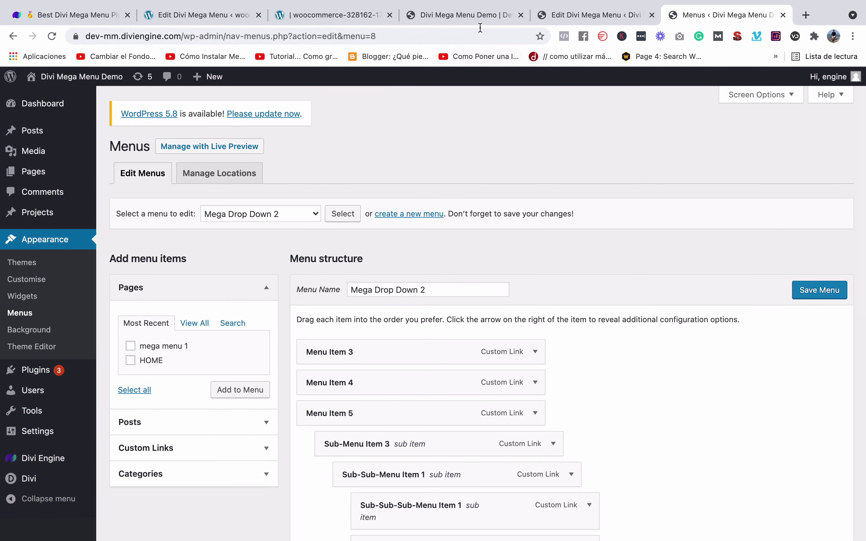
Step: On the demo site, expand Mega Drop-Down through Menu Item 5 and Sub-Menu Item 3 to view the nested submenus
click(478, 19)
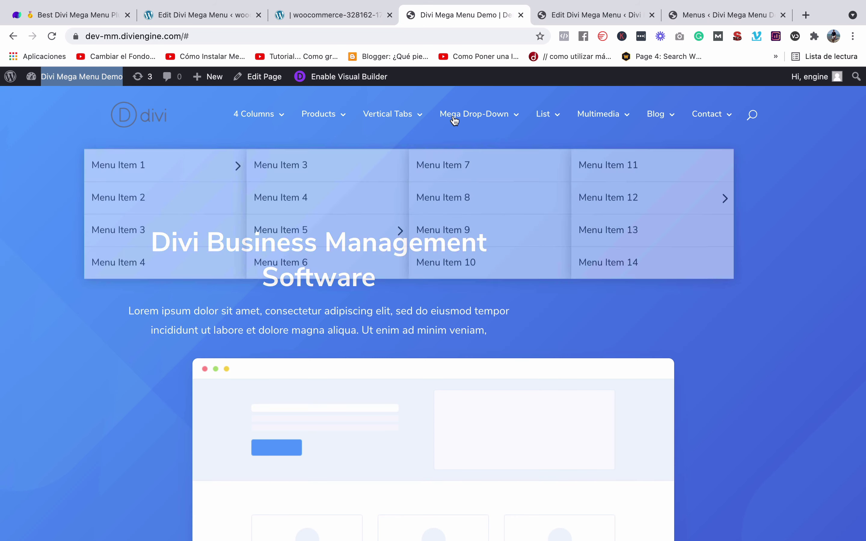
mouse_move(472, 114)
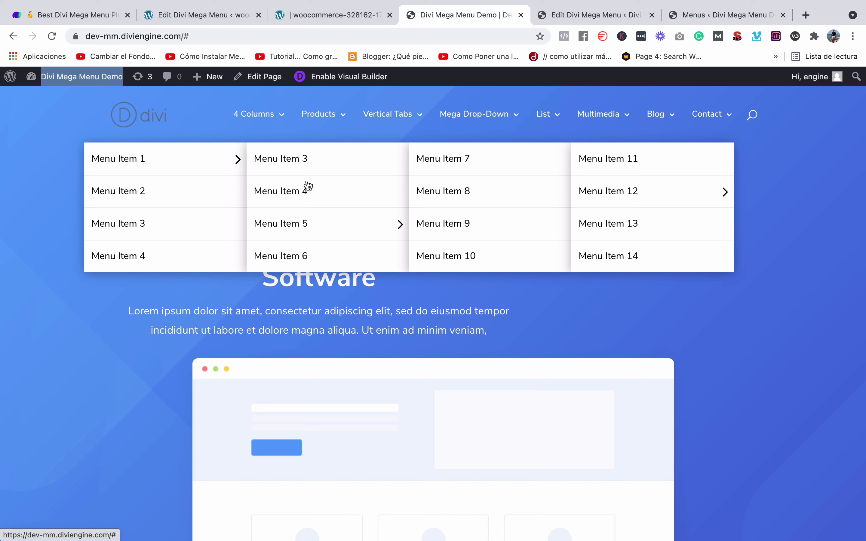
mouse_move(319, 232)
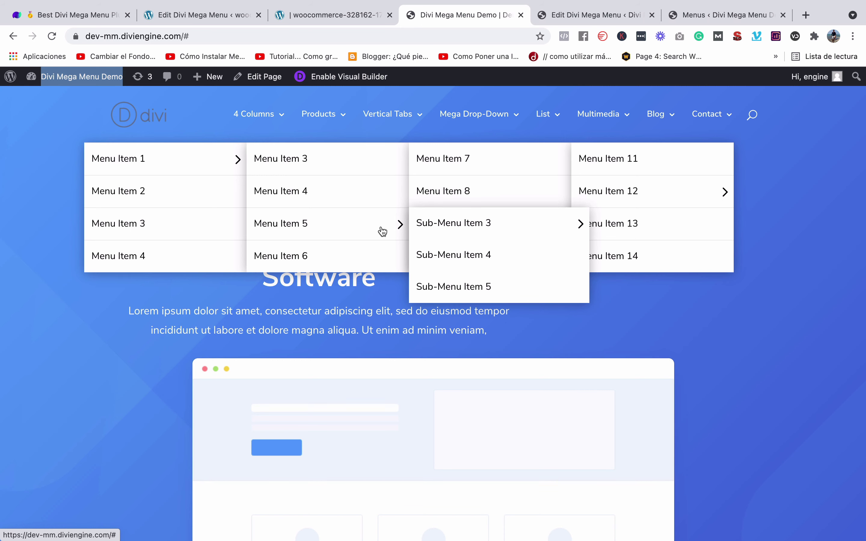
mouse_move(467, 232)
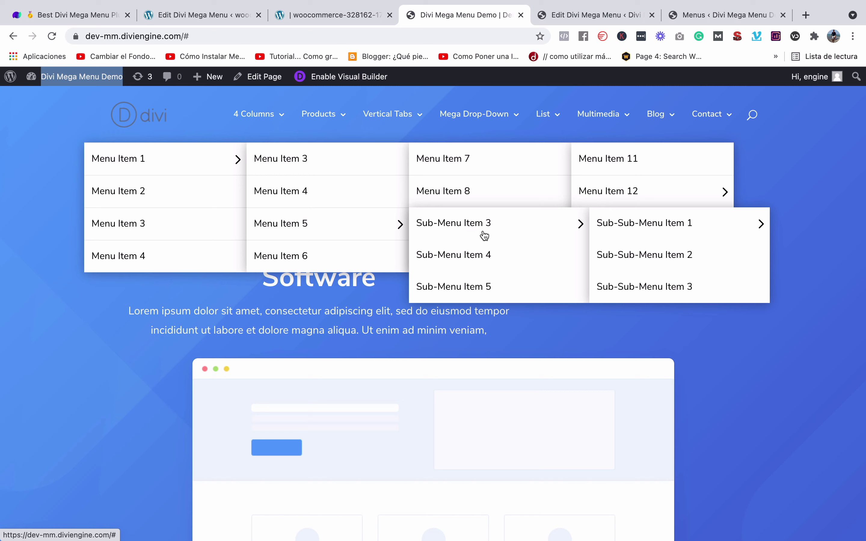
mouse_move(637, 238)
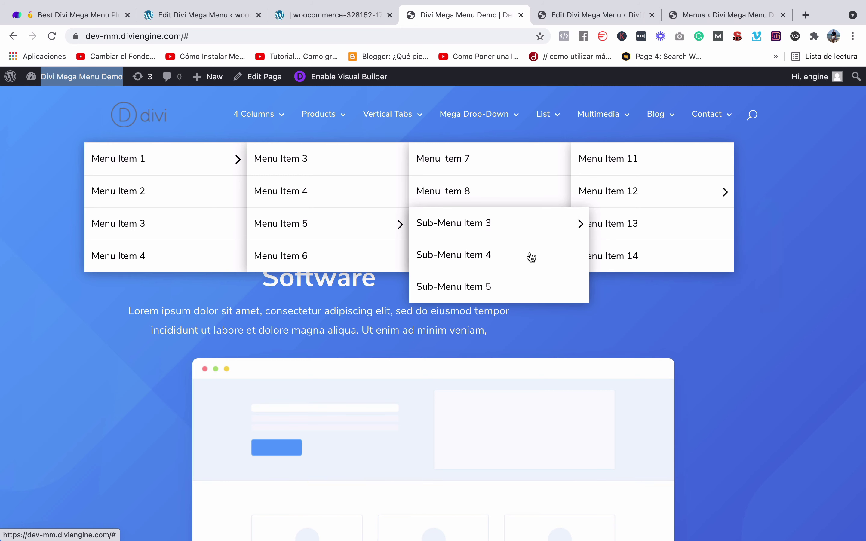
mouse_move(516, 222)
mouse_move(673, 242)
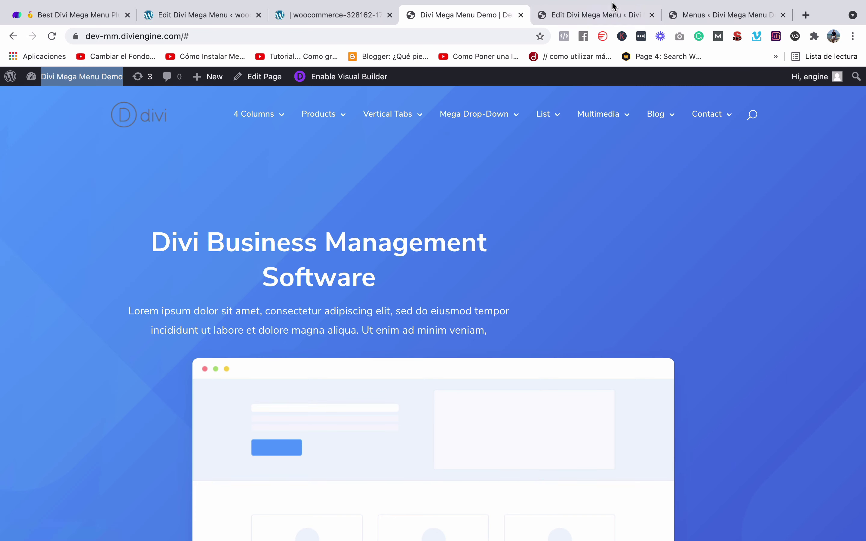
Step: Return to the Menus page and compare the nesting levels under Menu Item 5 in Mega Drop Down 2 with the demo
click(601, 15)
click(703, 22)
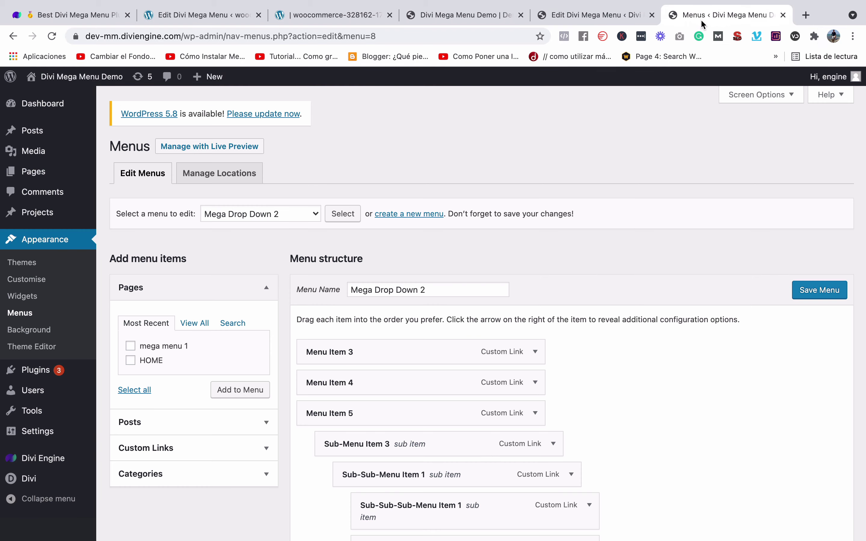
scroll(516, 314, down, 6)
scroll(514, 317, up, 2)
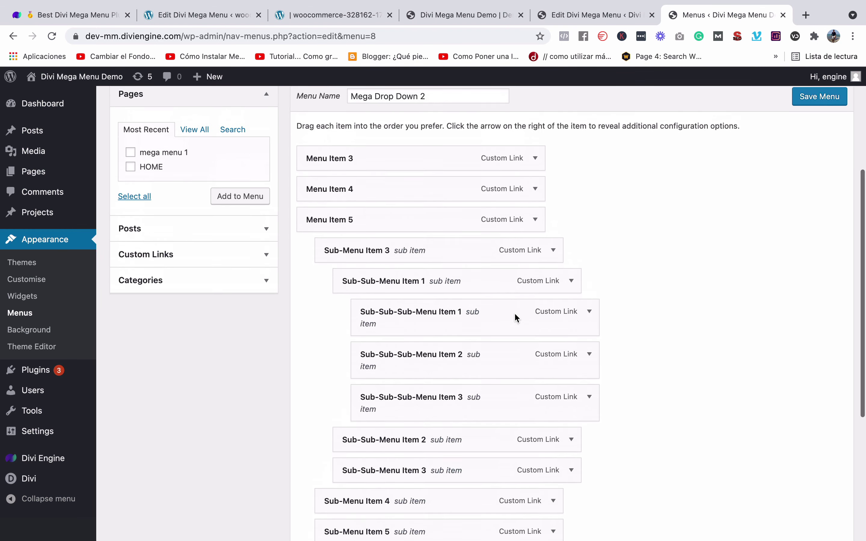
scroll(343, 222, down, 1)
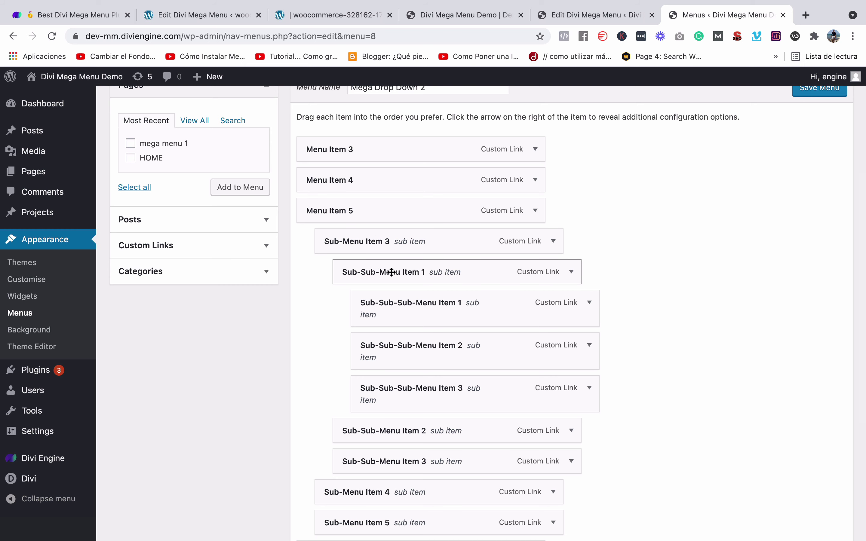
scroll(398, 272, down, 1)
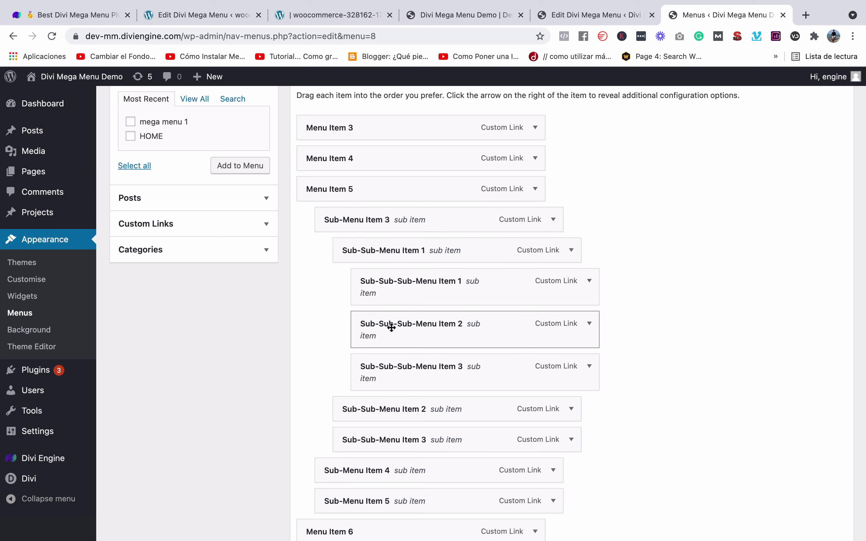
scroll(400, 346, down, 6)
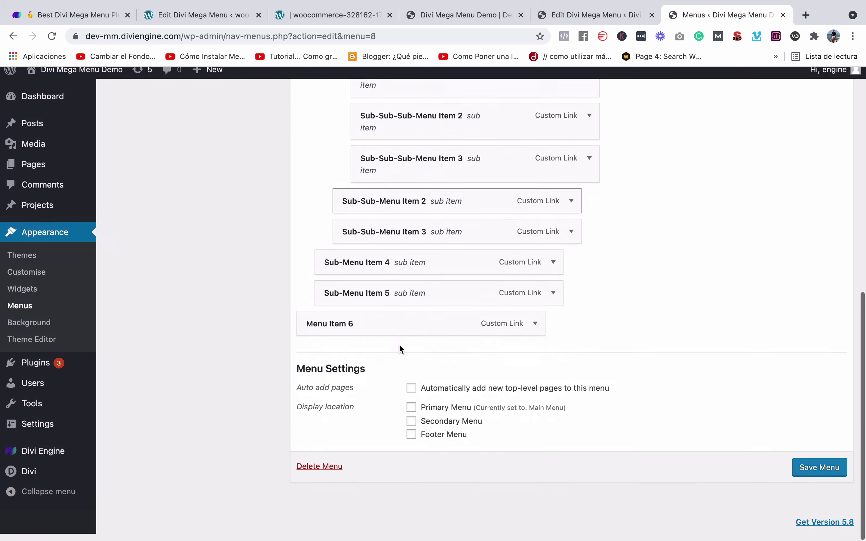
scroll(400, 346, up, 7)
scroll(399, 346, up, 1)
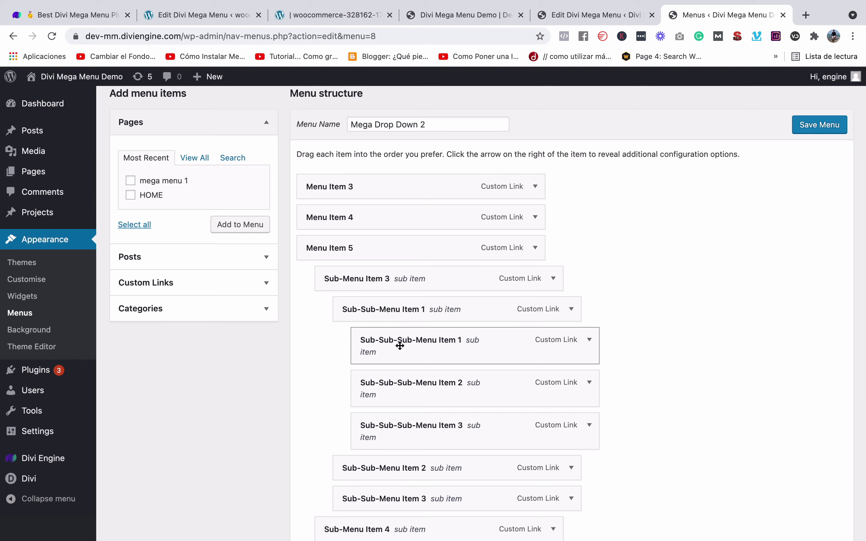
Step: Go back to the demo site and view the Vertical Tabs menu and the Mega Drop-Down submenus under Menu Item 5
click(615, 20)
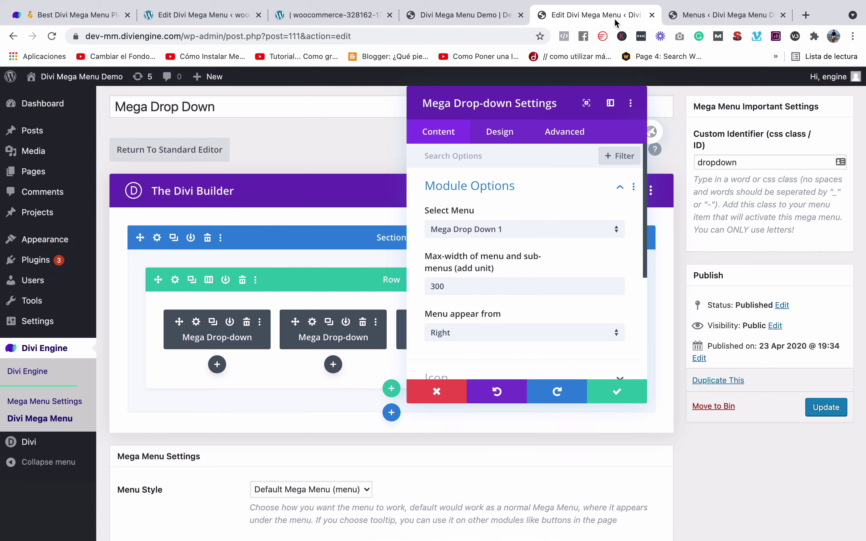
click(500, 13)
mouse_move(380, 117)
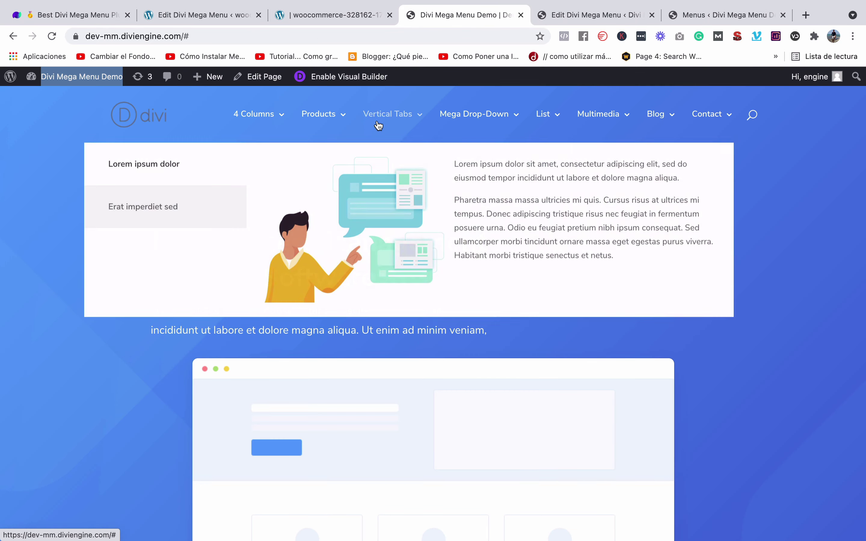
mouse_move(439, 142)
mouse_move(396, 222)
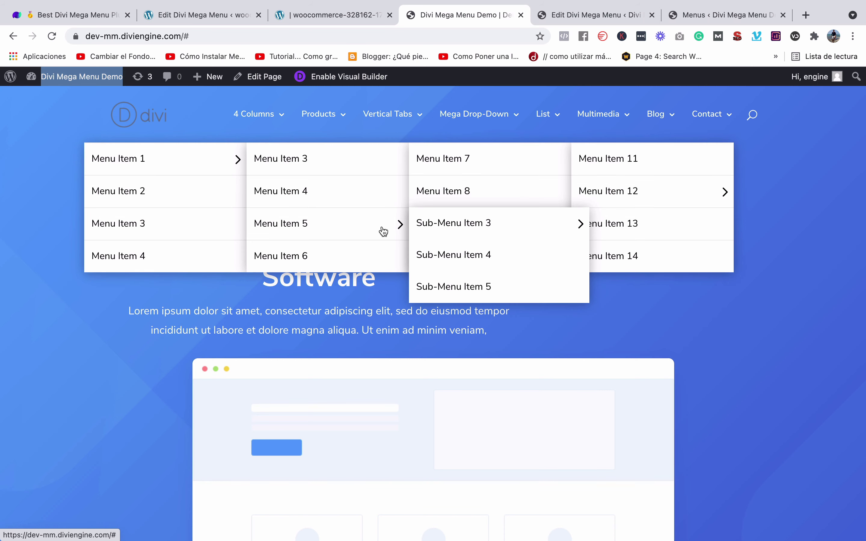
mouse_move(418, 233)
mouse_move(657, 239)
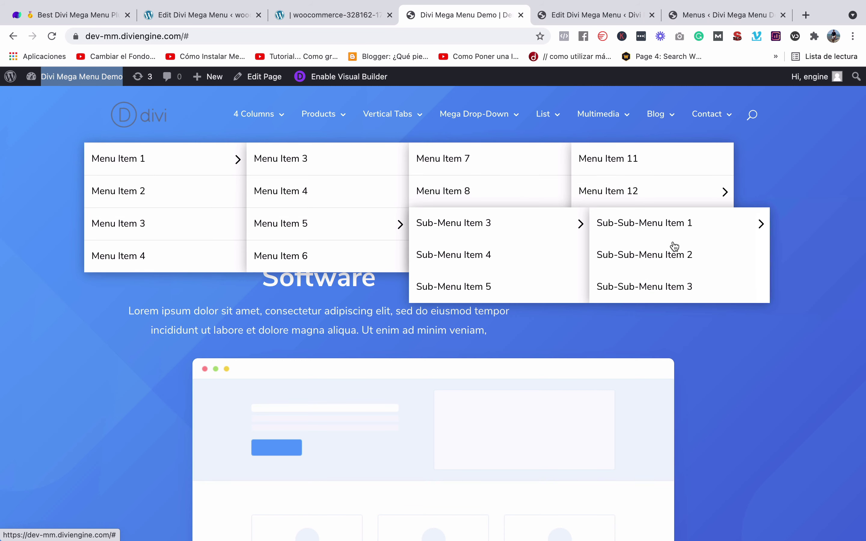
mouse_move(415, 129)
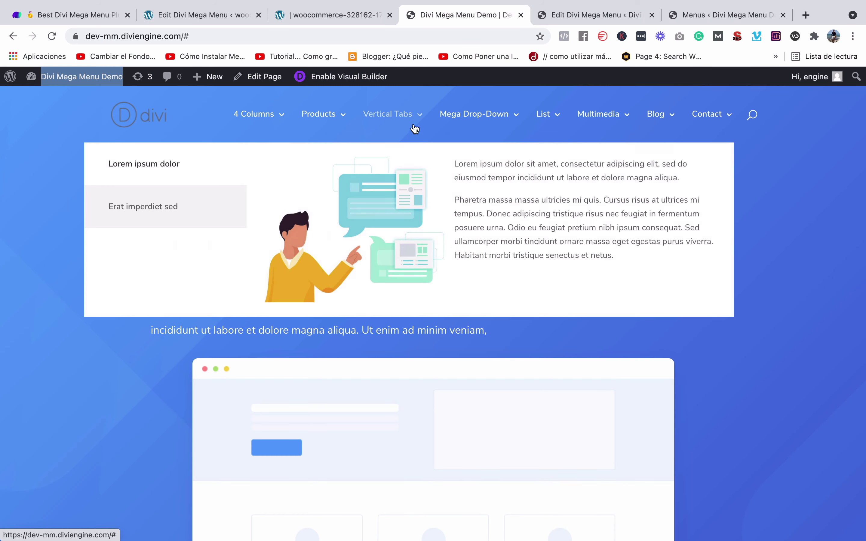
mouse_move(467, 119)
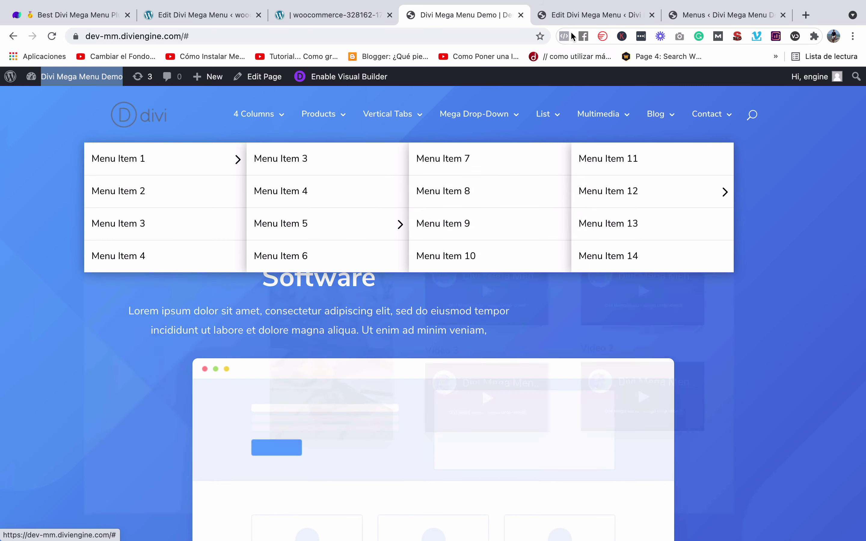
Step: In the Mega Drop Down editor, review the first Mega Drop-down module's content settings and close them with saving
click(571, 16)
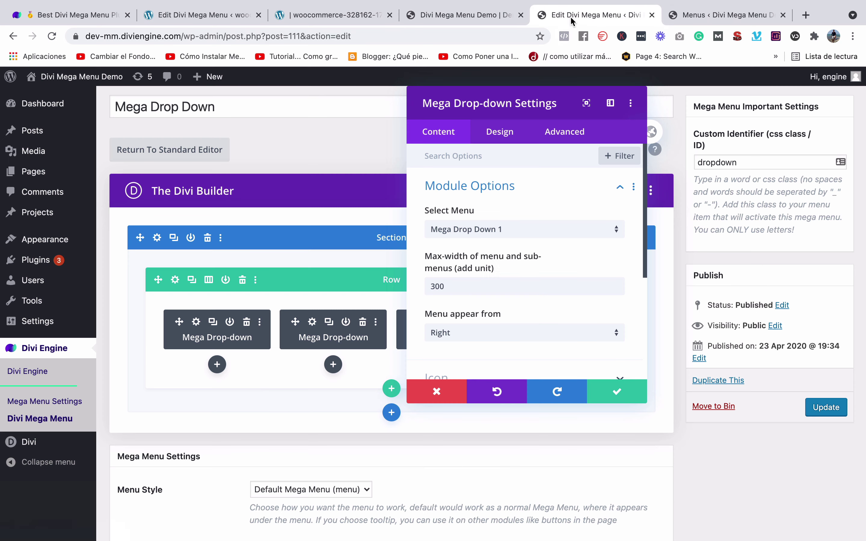
click(606, 395)
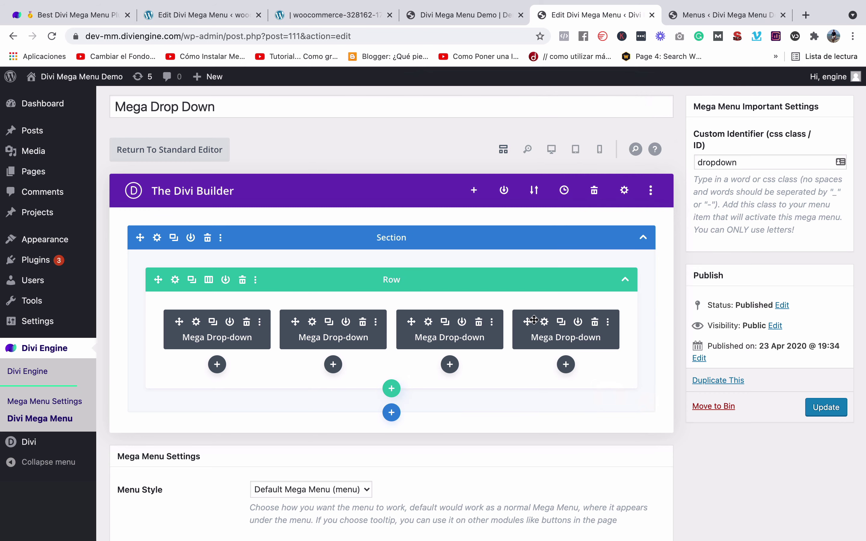
click(196, 321)
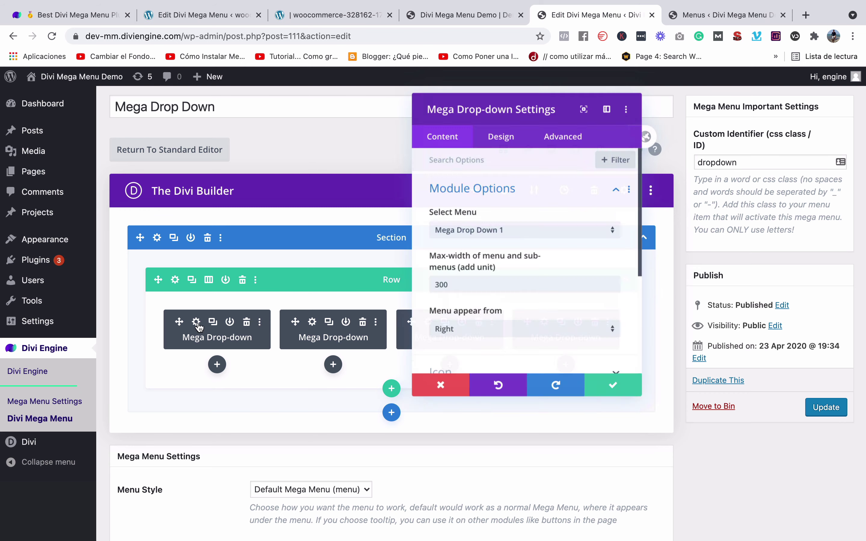
scroll(461, 237, down, 1)
scroll(461, 237, down, 4)
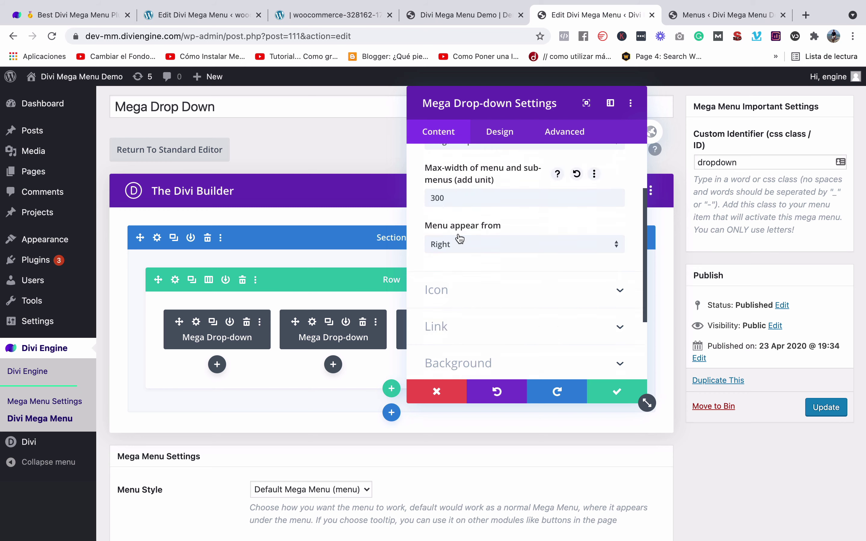
click(612, 391)
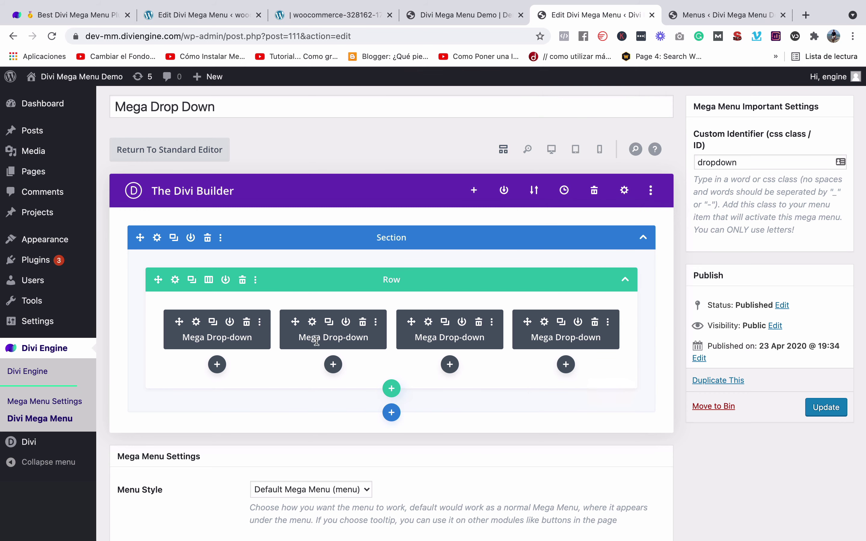
Step: Review the content settings of the second and third Mega Drop-down modules, saving and closing each one
click(313, 322)
scroll(498, 236, down, 5)
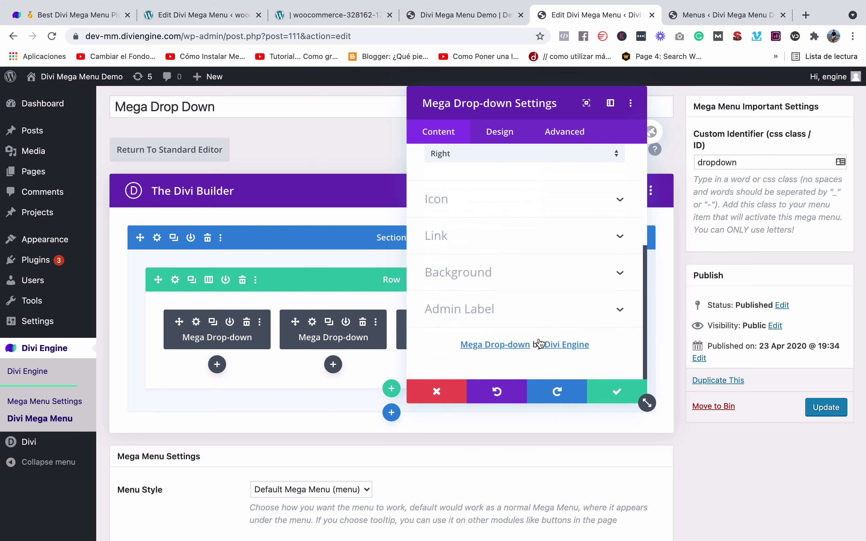
click(616, 391)
click(429, 322)
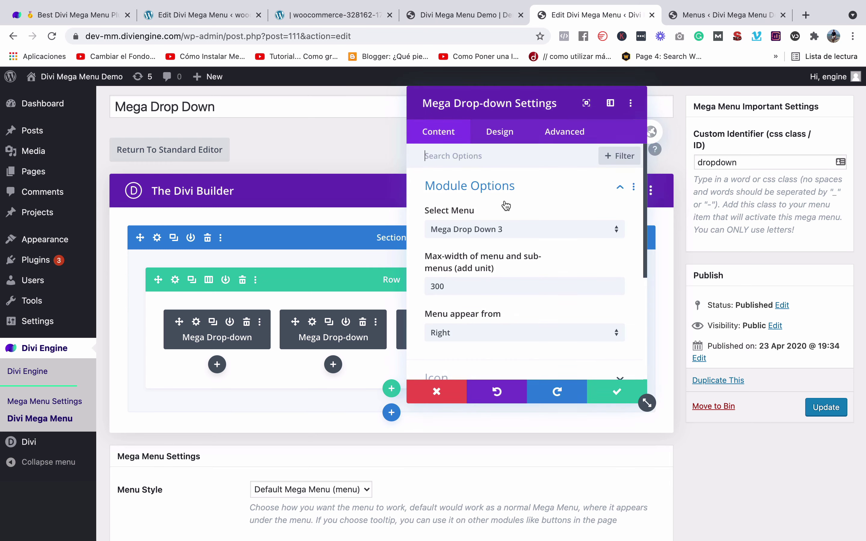
scroll(512, 247, down, 5)
click(615, 391)
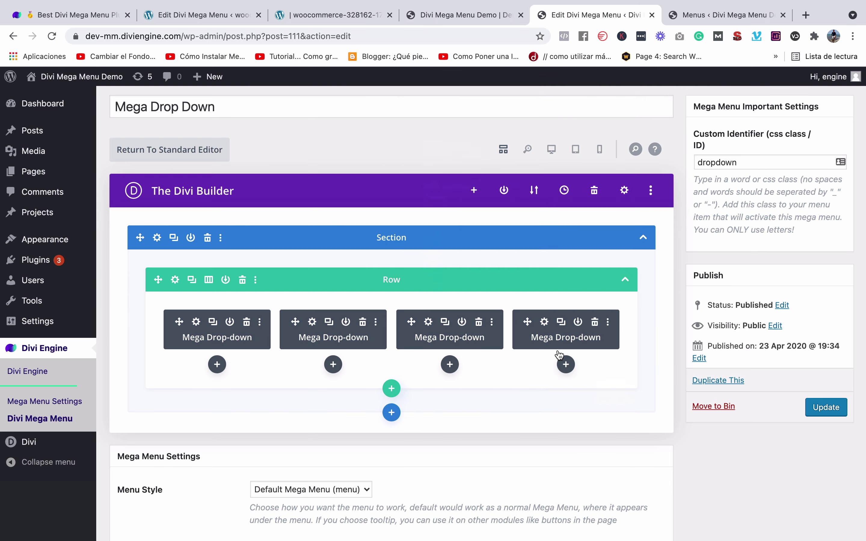
Step: Check the fourth Mega Drop-down module's assigned menu and opening direction, then save and close its settings
click(545, 322)
scroll(538, 286, down, 5)
scroll(538, 286, up, 5)
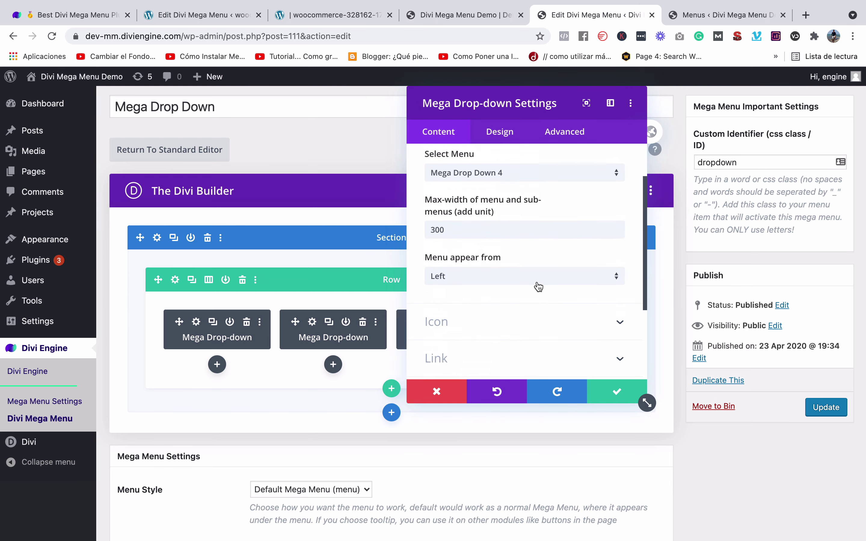
click(602, 396)
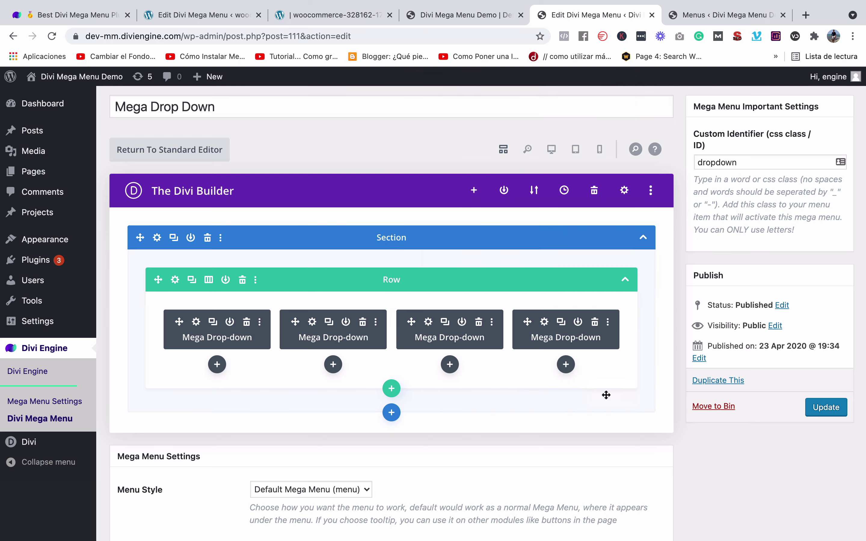
Step: Review the Mega Menu Settings below the builder and view the Menu Style options
scroll(514, 354, up, 3)
scroll(513, 355, down, 6)
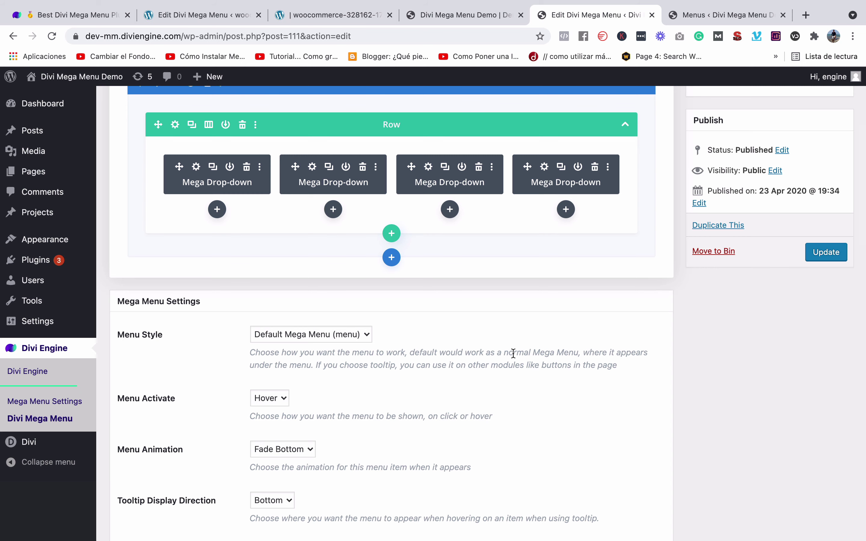
scroll(513, 353, down, 2)
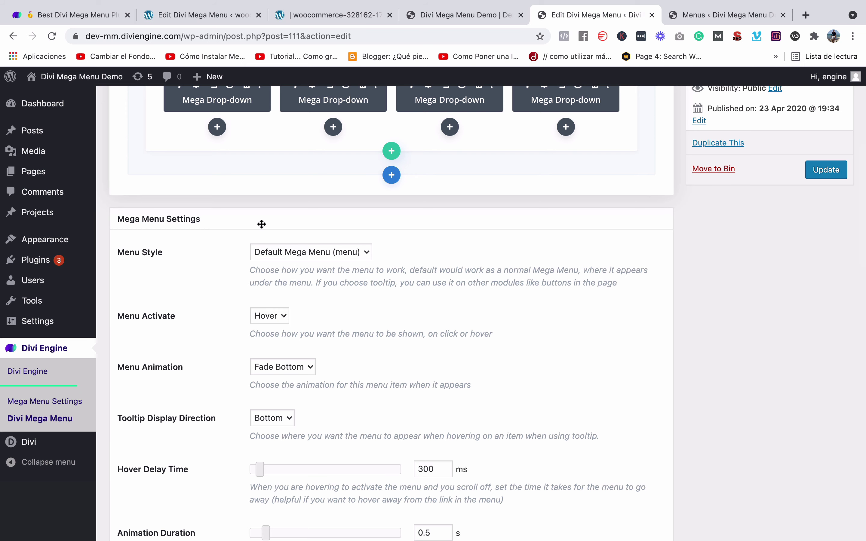
scroll(262, 224, down, 2)
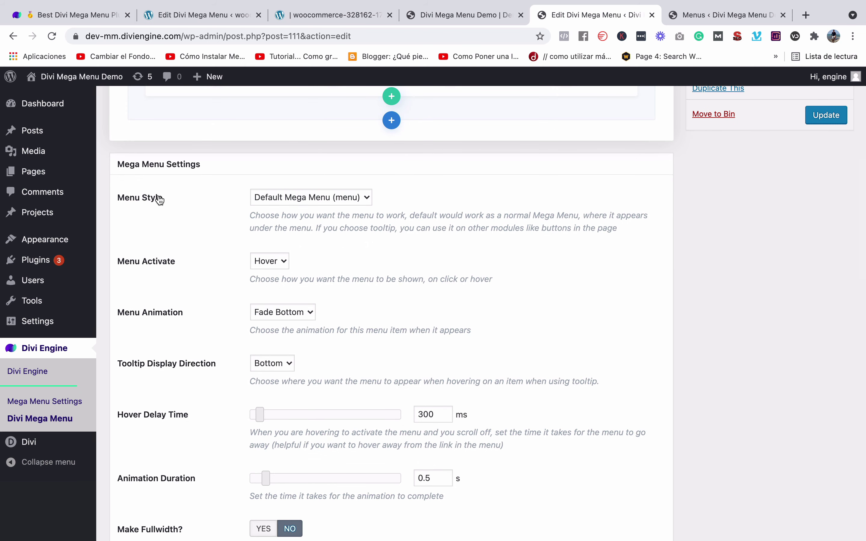
click(265, 200)
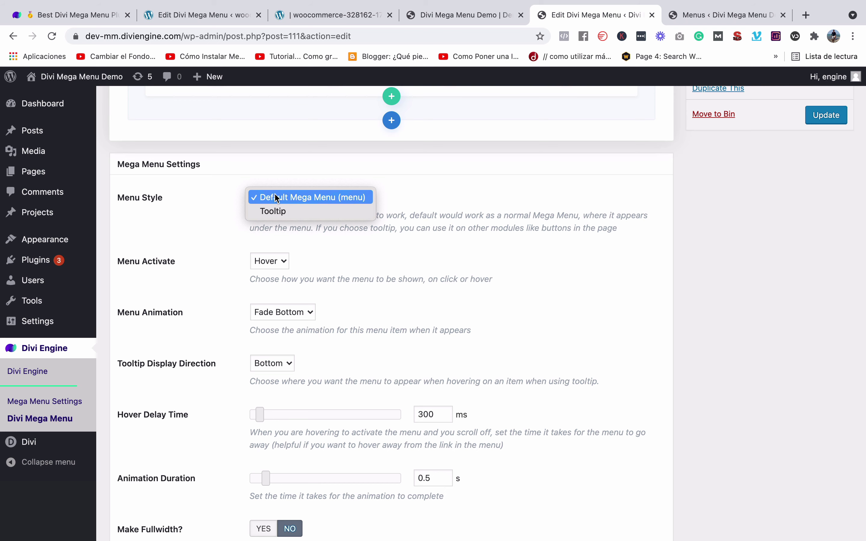
Step: Compare the Menu Style options with the menus on the Divi Mega Menu Demo site, ending back in the mega menu editor
click(505, 15)
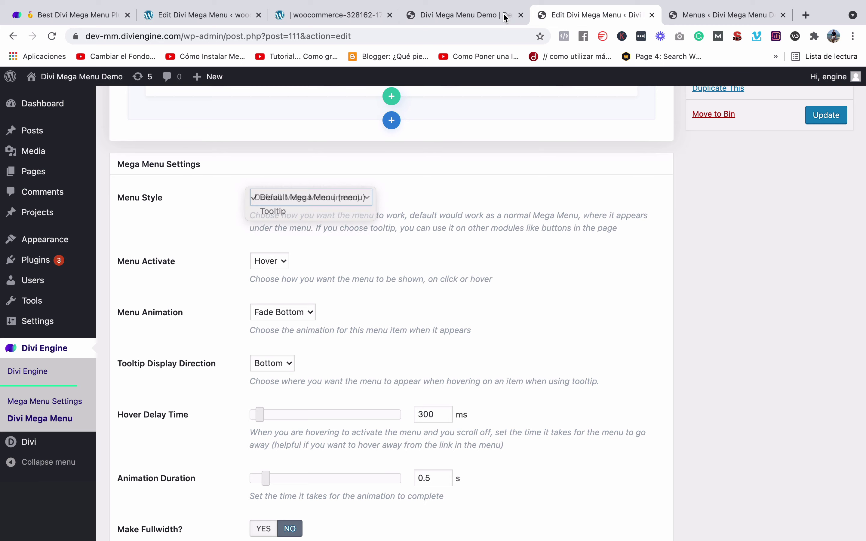
click(492, 18)
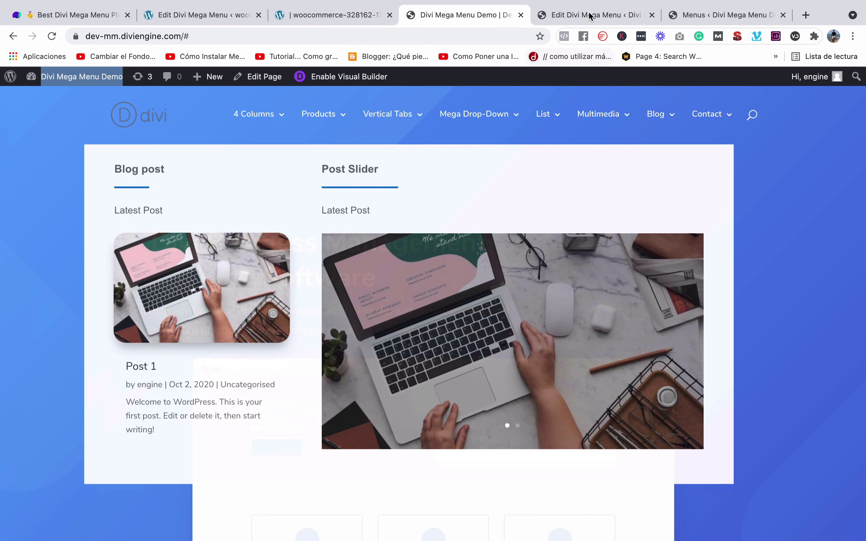
click(589, 15)
click(331, 198)
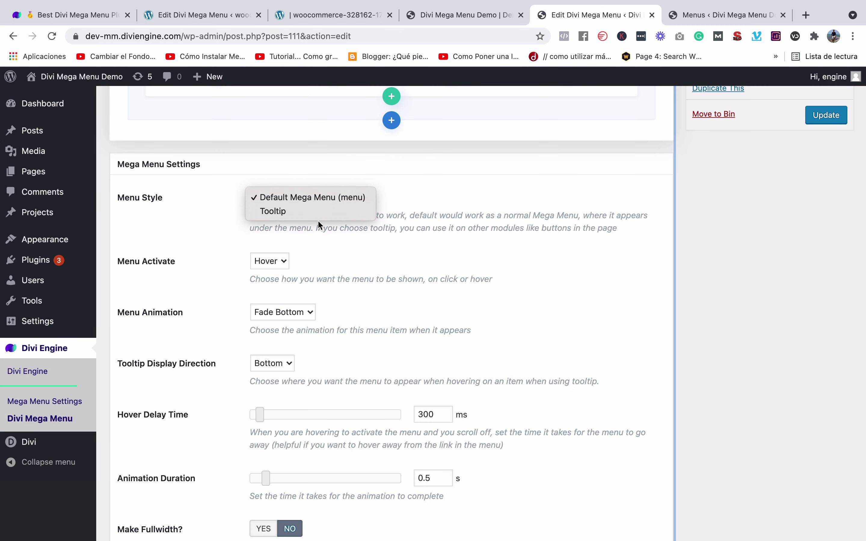
click(482, 13)
click(483, 14)
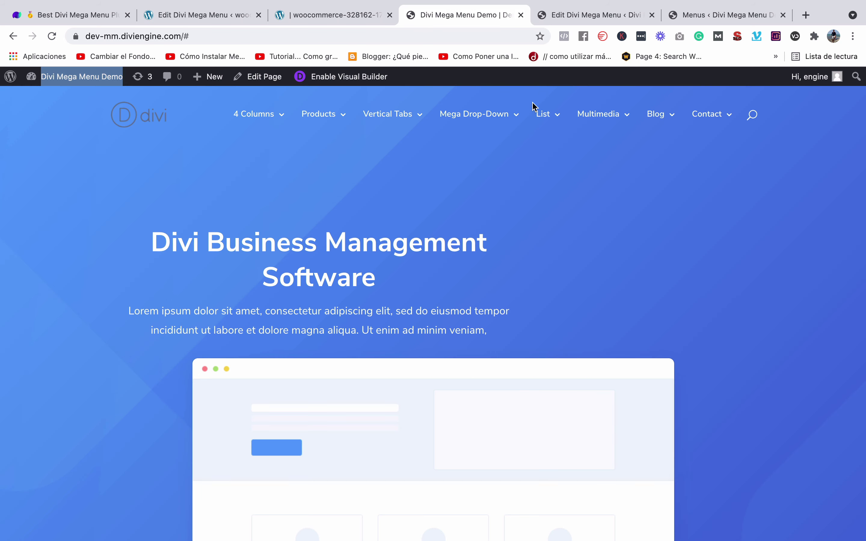
click(560, 16)
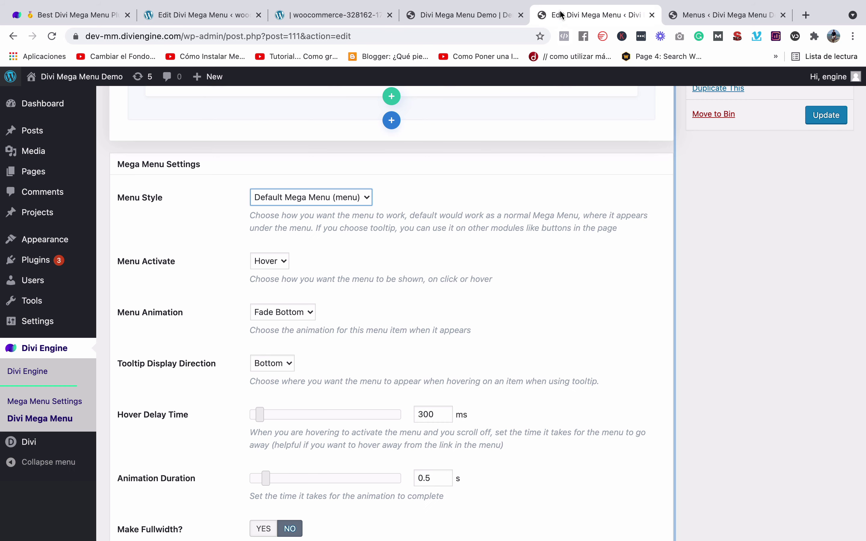
Step: Keep Menu Style on Default Mega Menu (menu) and review the Menu Activate and Menu Animation settings
scroll(293, 141, down, 3)
click(292, 140)
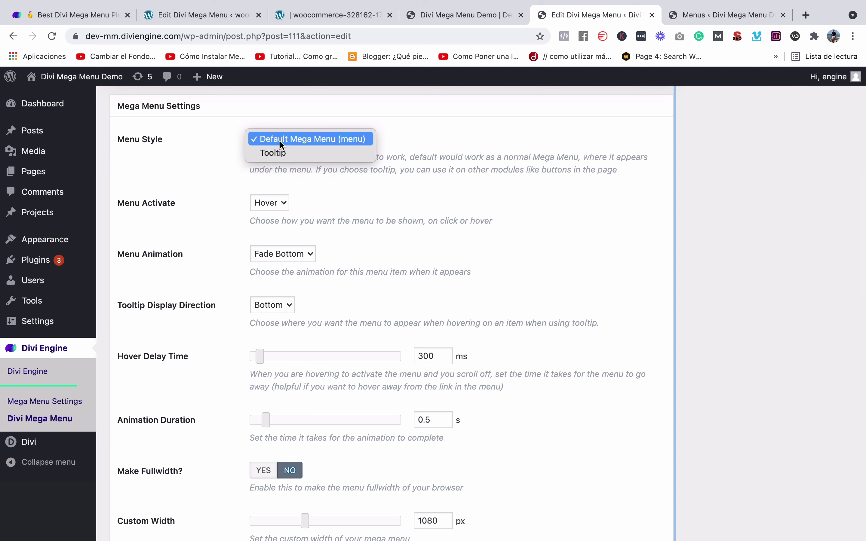
click(290, 135)
scroll(344, 168, down, 2)
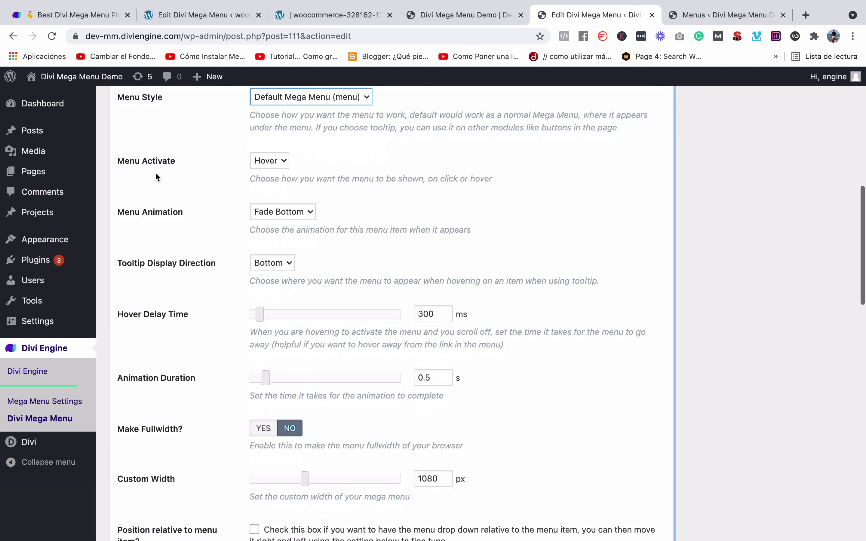
scroll(265, 179, down, 2)
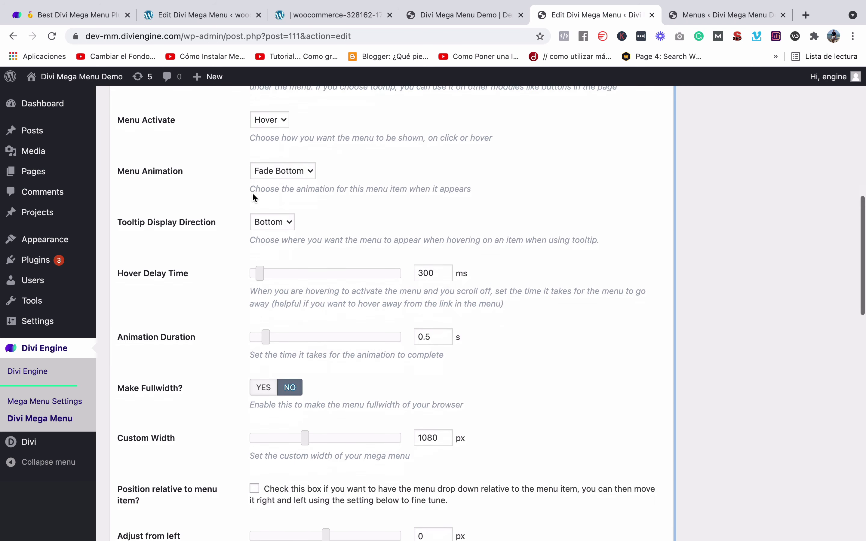
scroll(246, 196, down, 3)
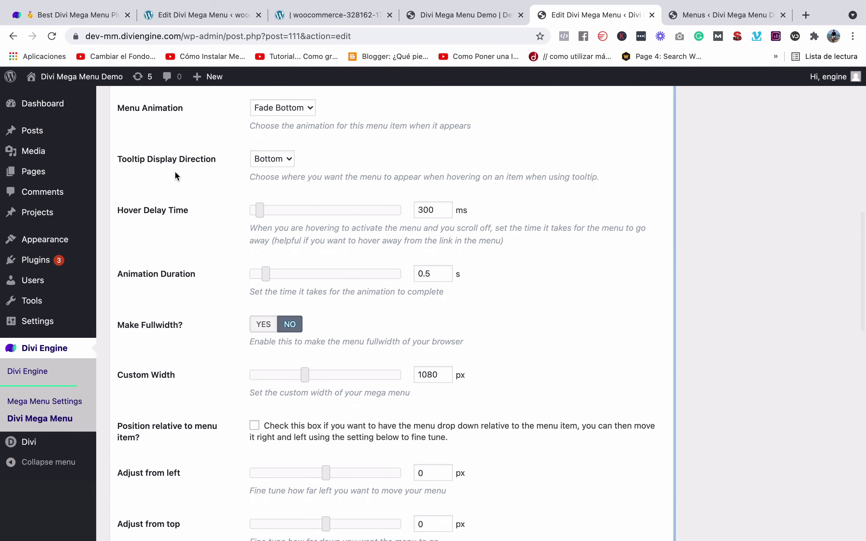
Step: Check the Tooltip Display Direction options and close the list without changing the selection
scroll(246, 196, down, 1)
drag(117, 147, 154, 148)
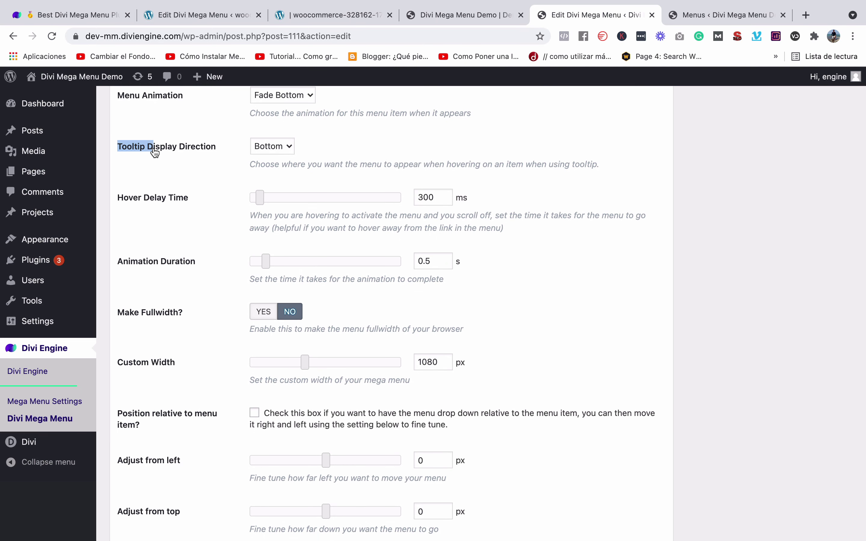
click(259, 145)
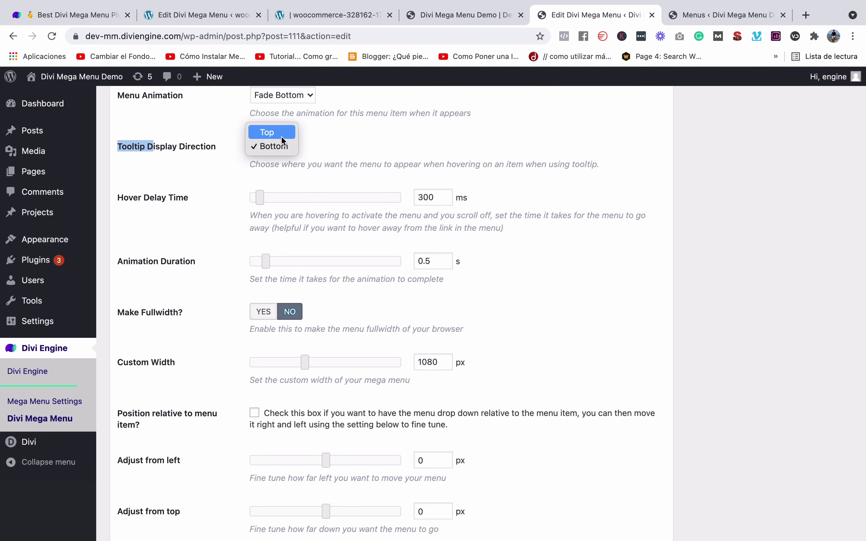
click(191, 181)
Step: Examine the hover delay, animation duration, width, relative position and offset settings down to the Mega Menu Triangle Settings
scroll(186, 179, down, 2)
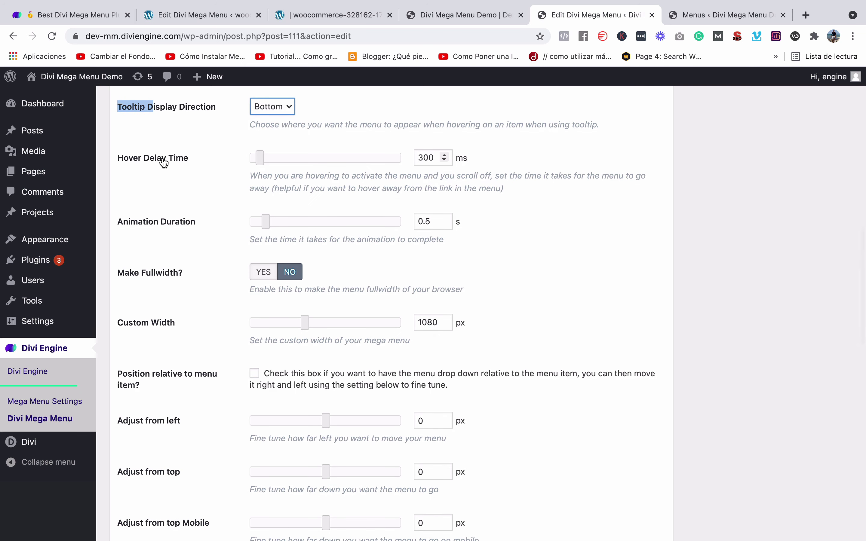
scroll(185, 168, down, 4)
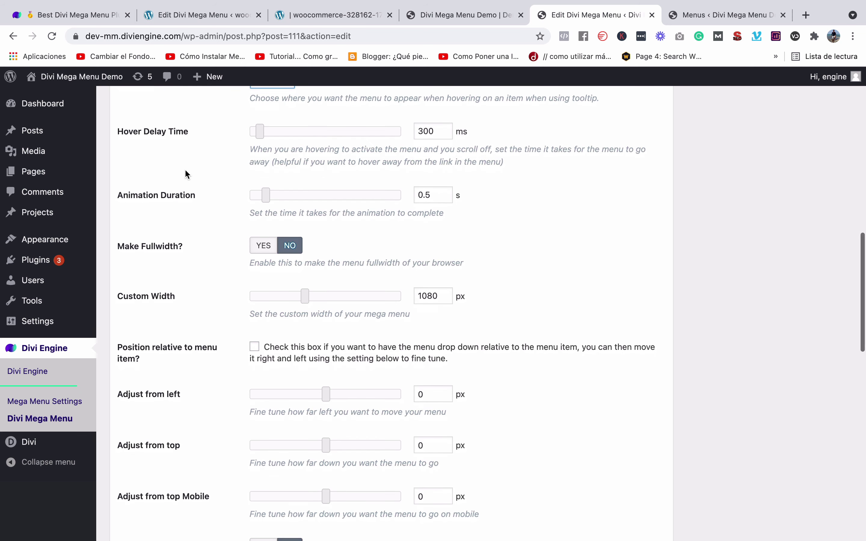
scroll(189, 158, down, 3)
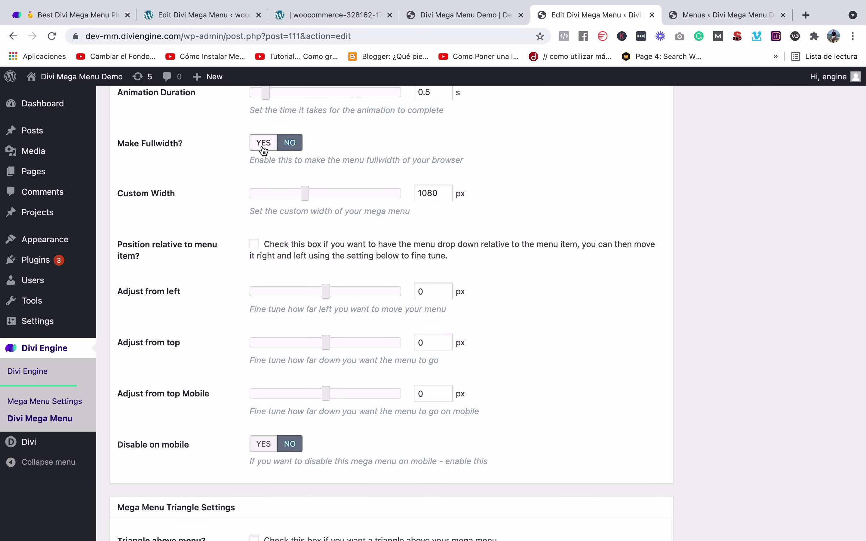
scroll(197, 201, down, 1)
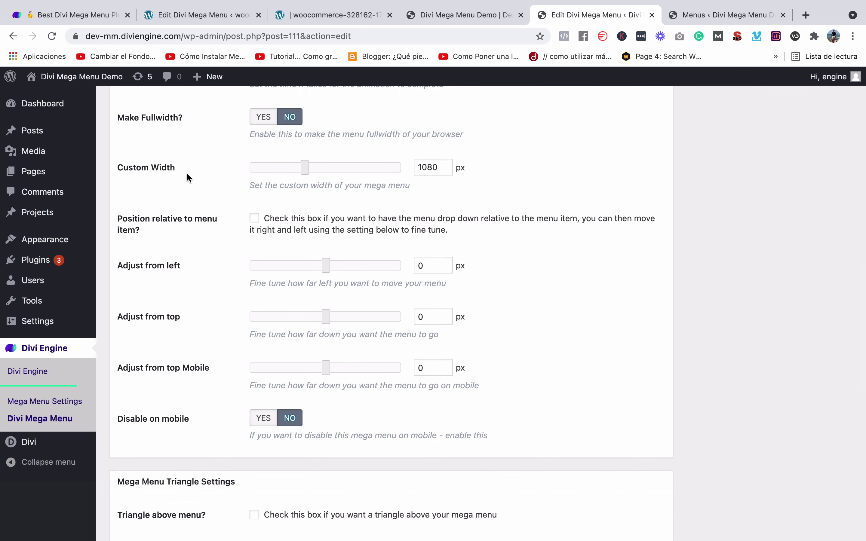
scroll(159, 207, down, 5)
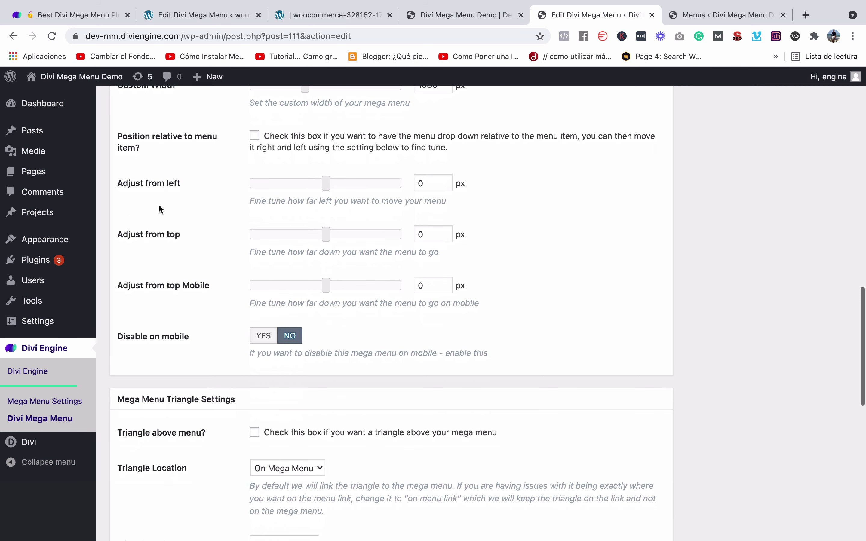
scroll(191, 193, up, 2)
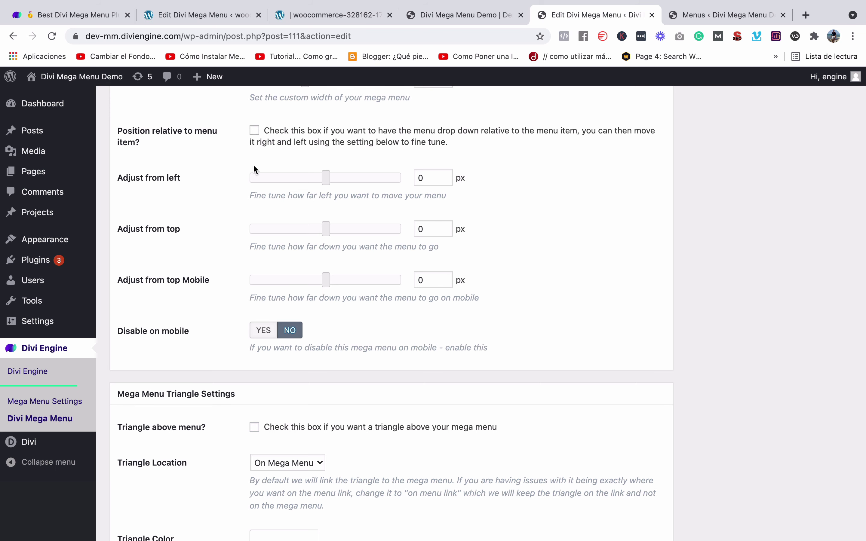
click(256, 134)
scroll(228, 297, down, 7)
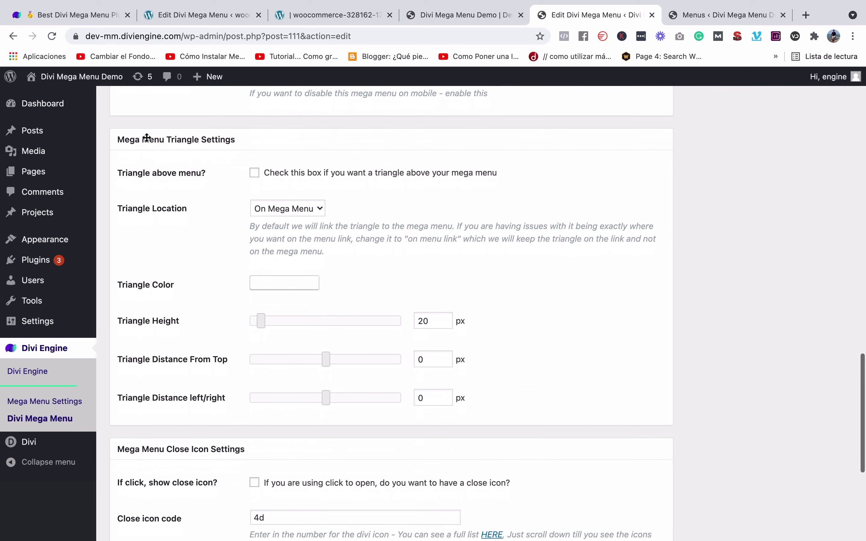
Step: View the Vertical Tabs menu on the demo site and the pet shop homepage, then return to the mega menu editor
click(490, 21)
mouse_move(407, 124)
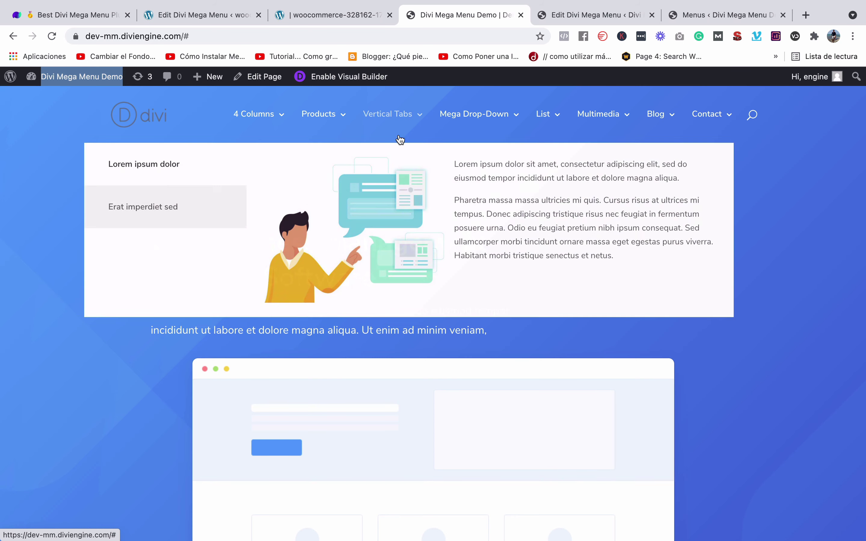
click(360, 16)
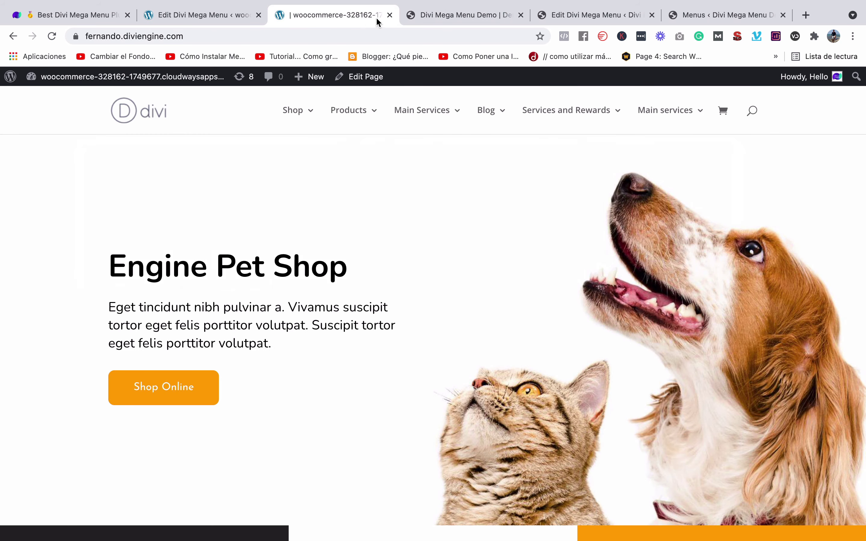
click(567, 16)
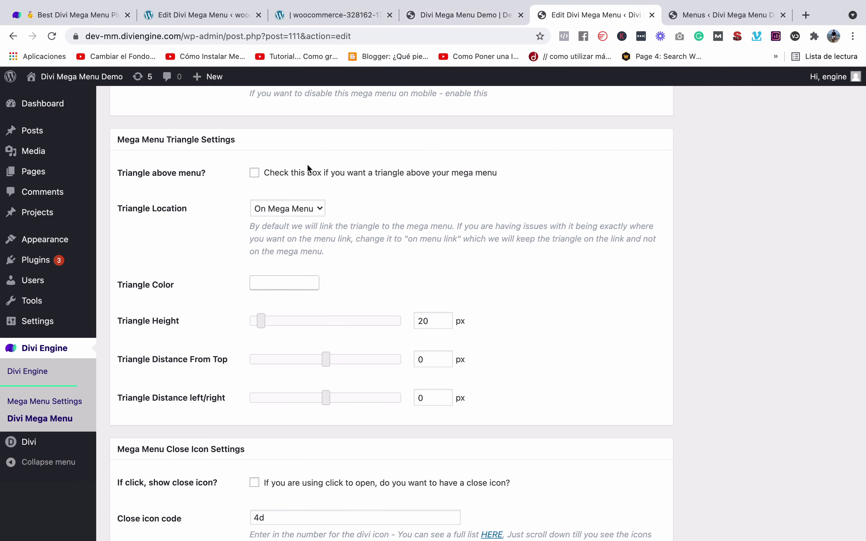
Step: Keep Triangle Location on On Mega Menu and review the remaining triangle settings and the Mega Menu Close Icon Settings
scroll(345, 232, down, 3)
click(300, 154)
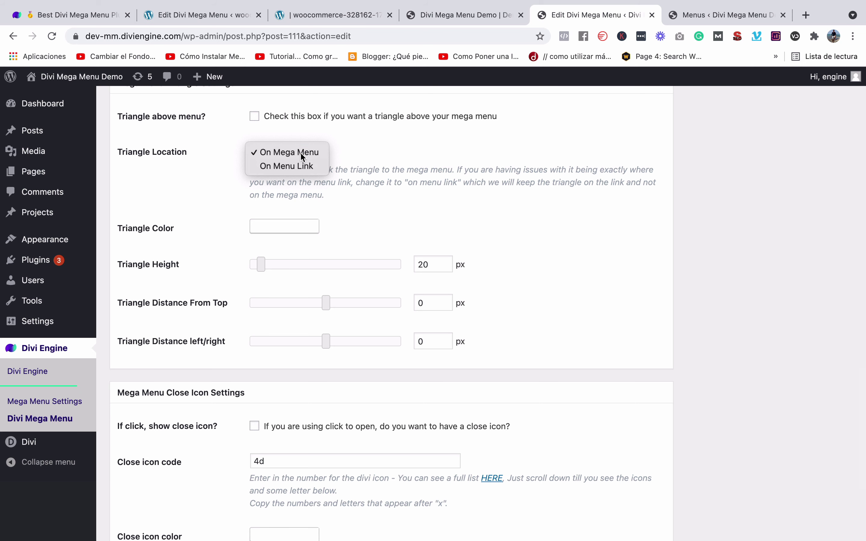
click(300, 153)
scroll(300, 179, down, 4)
scroll(216, 184, down, 7)
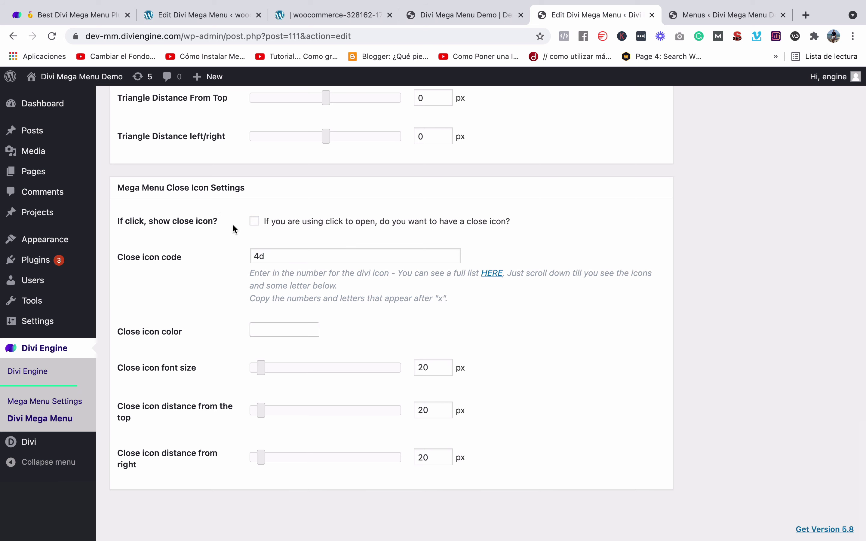
Step: Go back to the Mega Menu Settings and check the Menu Activate options, leaving Hover selected
scroll(196, 226, up, 15)
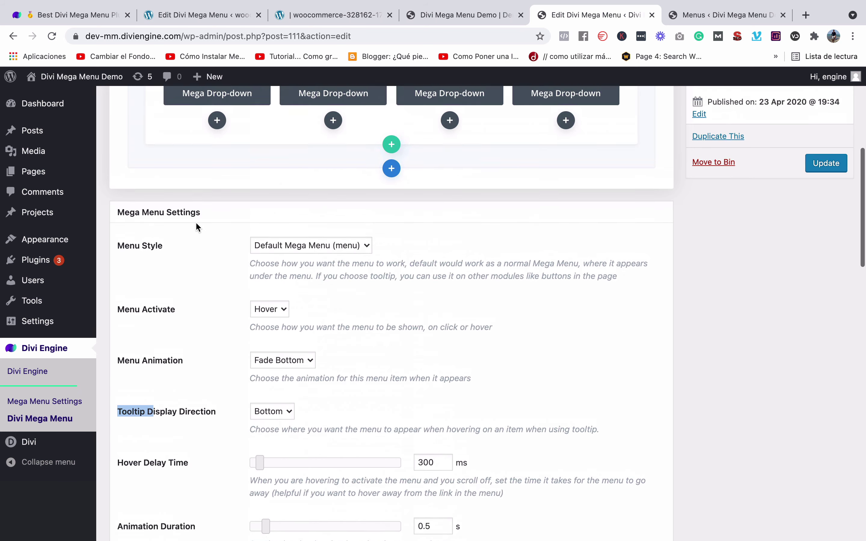
scroll(196, 227, down, 4)
click(270, 223)
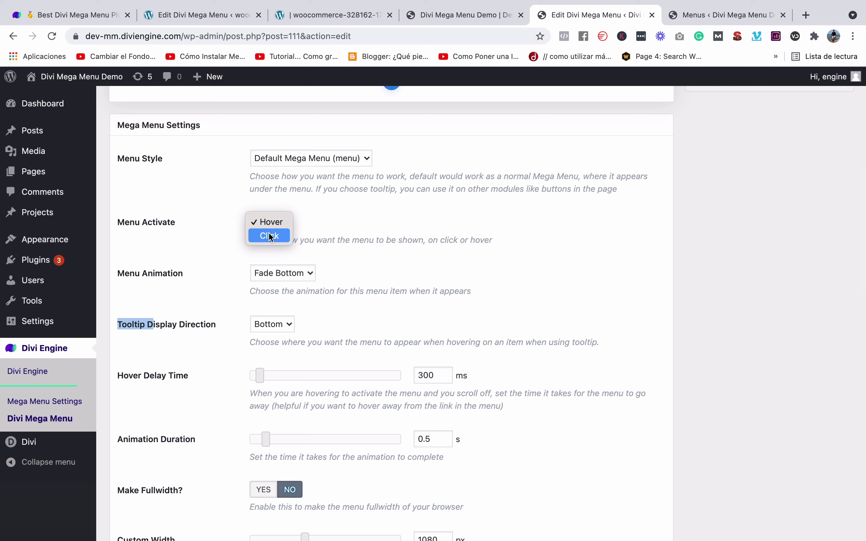
click(336, 209)
Step: View the Mega Drop-Down menu on the demo site and browse the pet shop homepage, then return to the mega menu editor
click(466, 17)
mouse_move(463, 124)
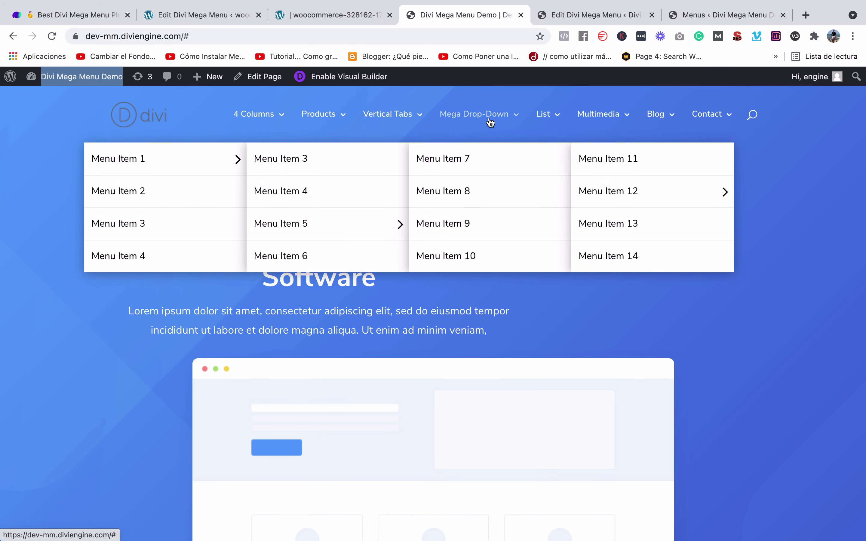
click(357, 15)
scroll(373, 294, down, 15)
scroll(435, 103, up, 5)
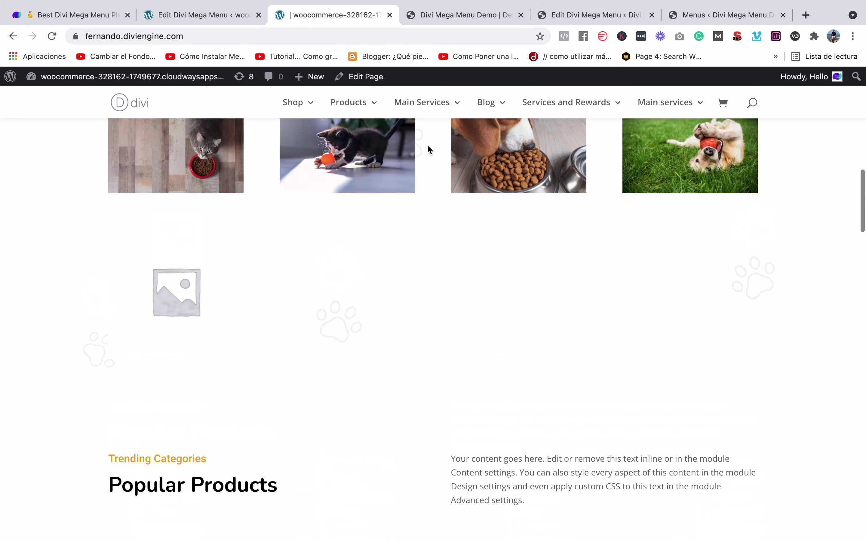
click(200, 15)
click(563, 14)
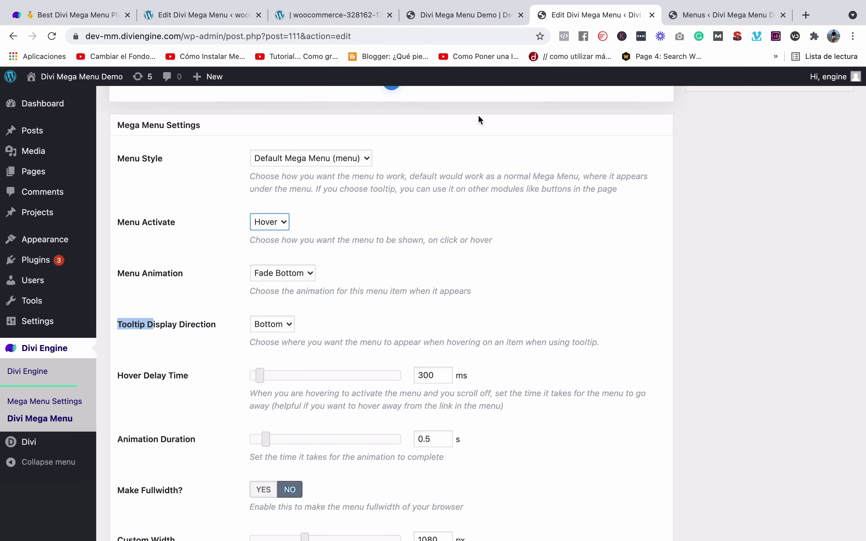
Step: Look over all the mega menu settings down to the close icon options and return to the Mega Drop Down builder layout
scroll(486, 162, down, 20)
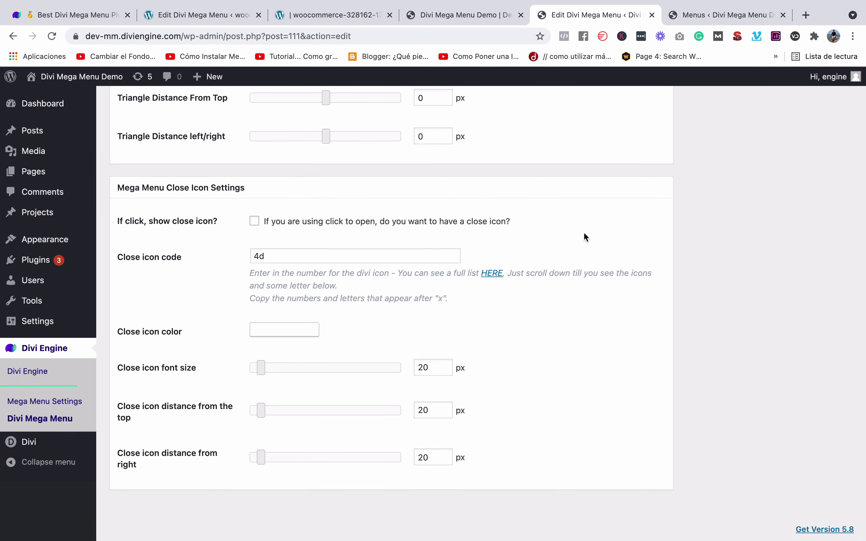
scroll(634, 197, up, 8)
scroll(604, 279, up, 20)
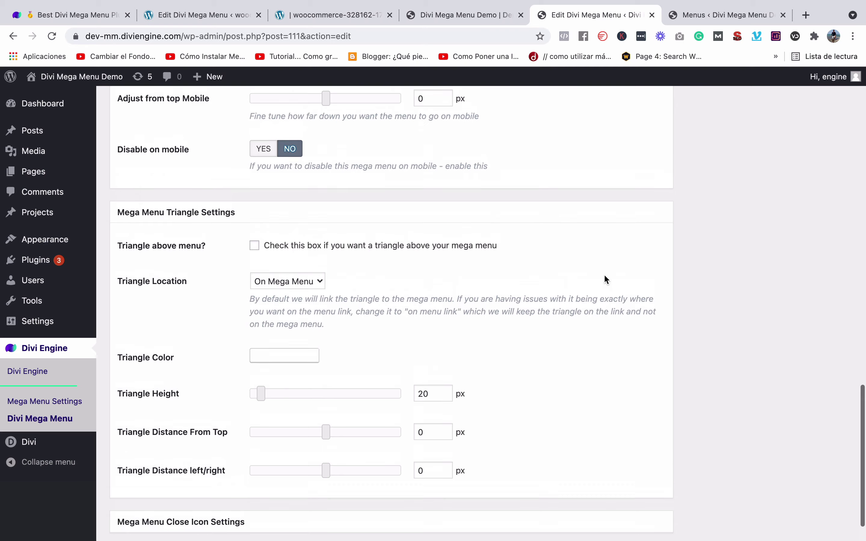
scroll(608, 278, up, 6)
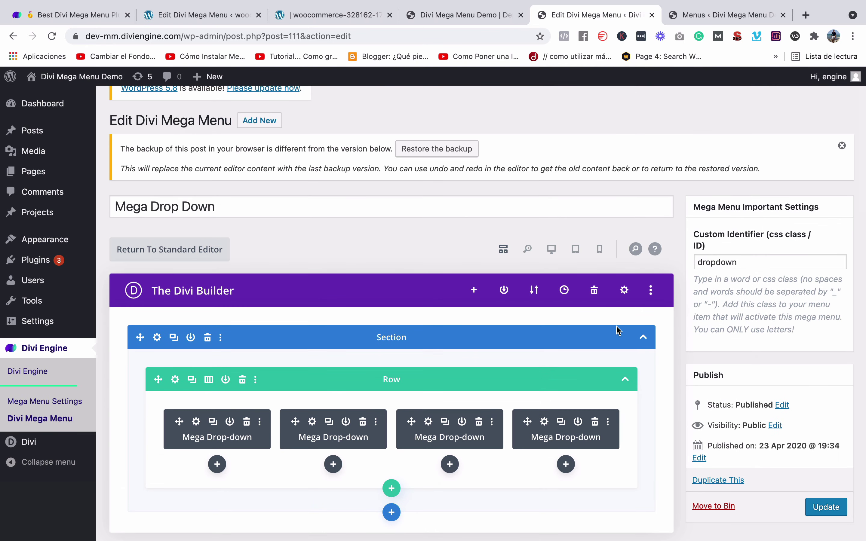